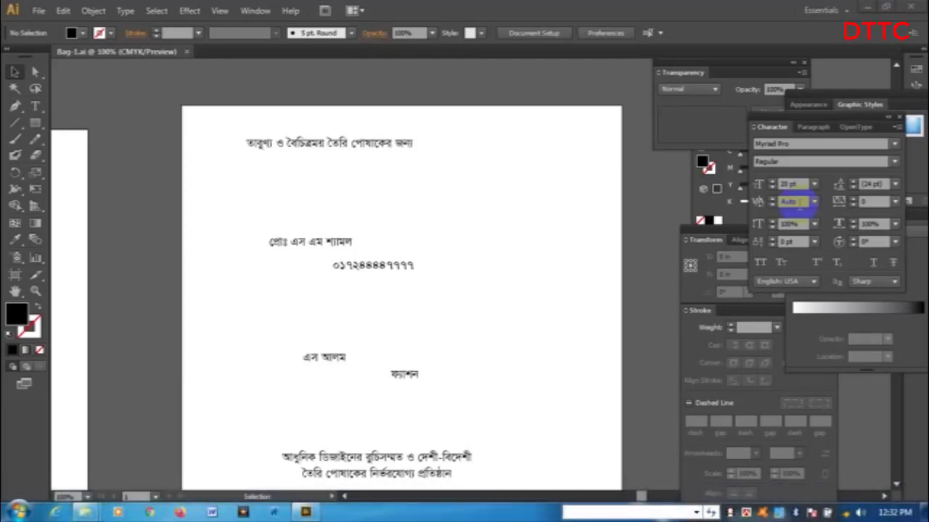
Step: Delete the white rectangle behind the Bengali text after checking its width and height
{"action": "key", "text": "space"}
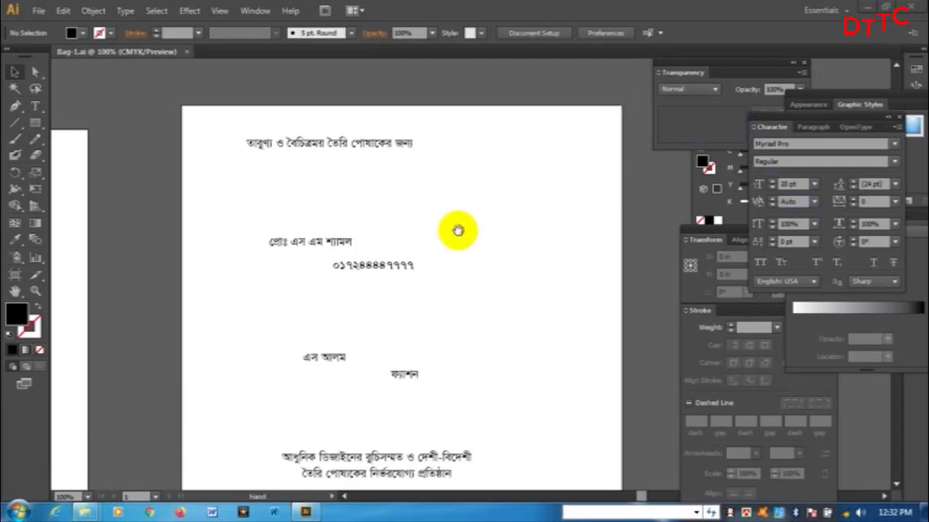
{"action": "left_click_drag", "start_coordinate": [518, 306], "coordinate": [470, 258]}
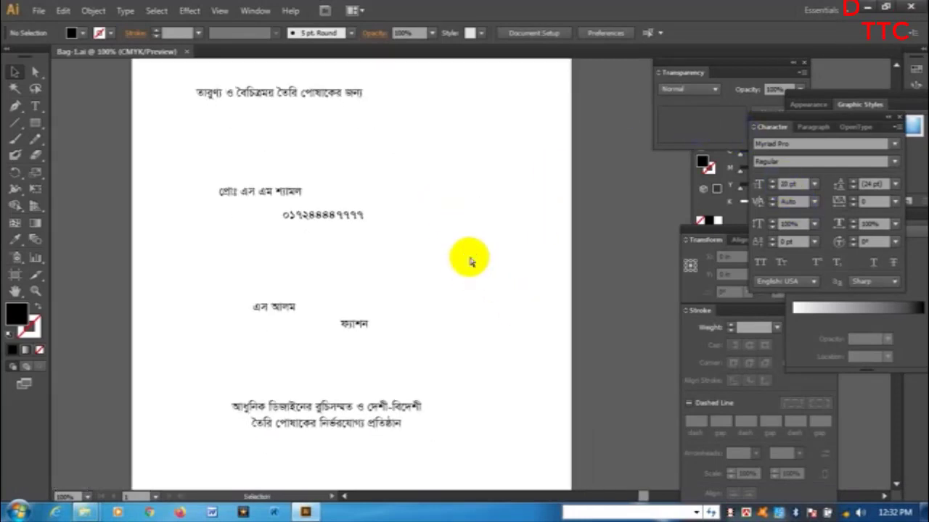
{"action": "key", "text": "ctrl+minus"}
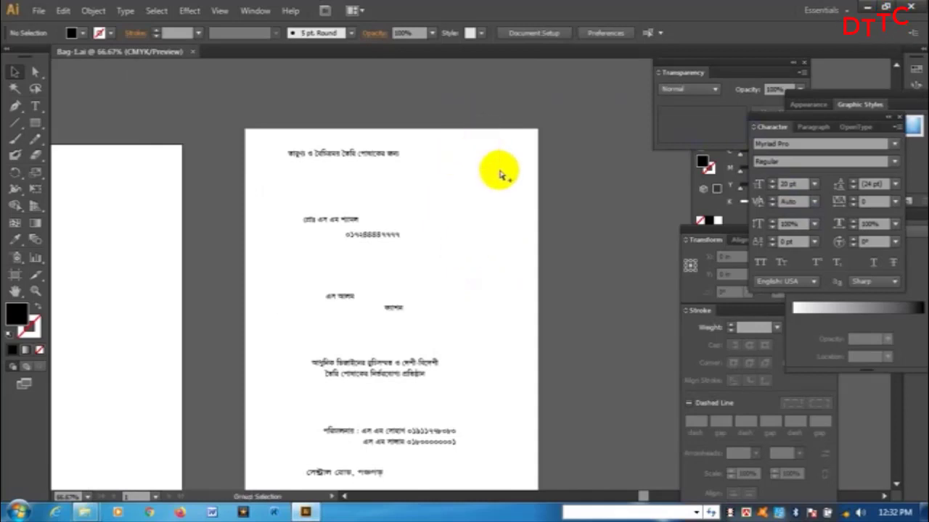
{"action": "left_click", "coordinate": [498, 172]}
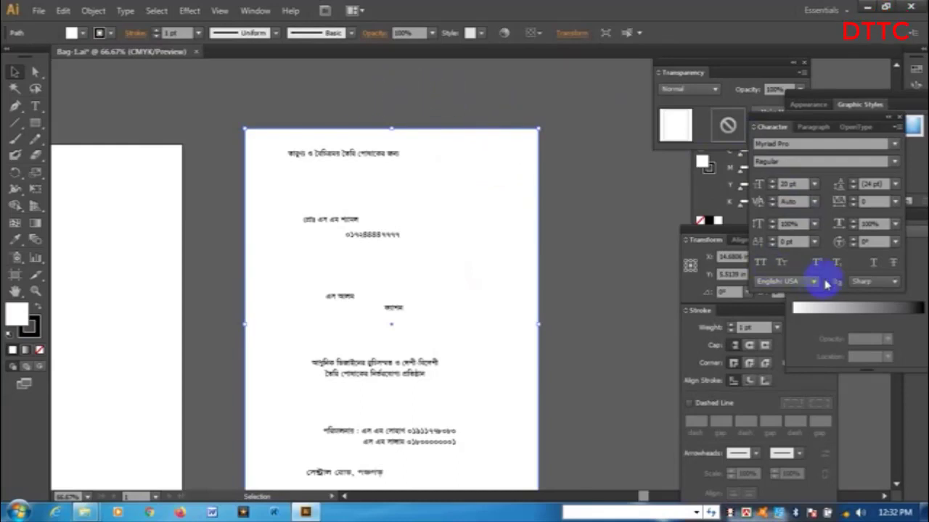
{"action": "left_click", "coordinate": [706, 238]}
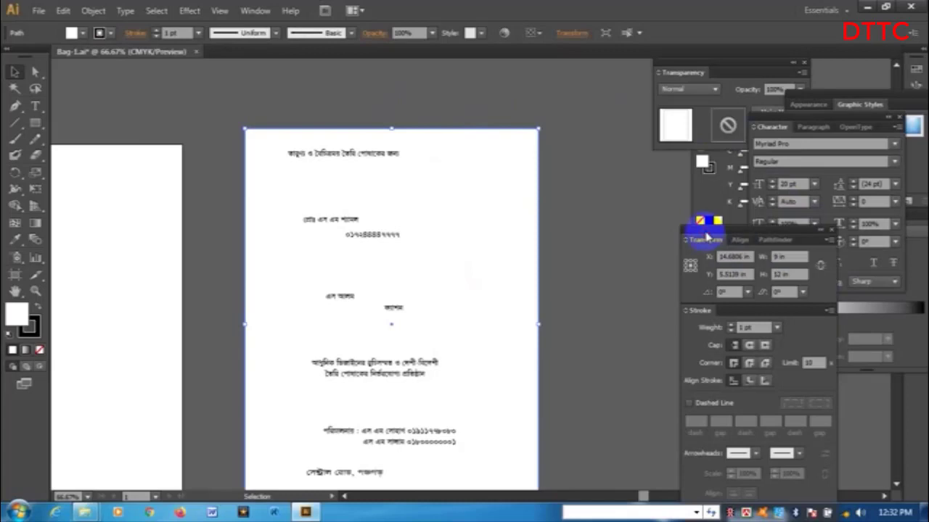
{"action": "double_click", "coordinate": [782, 257]}
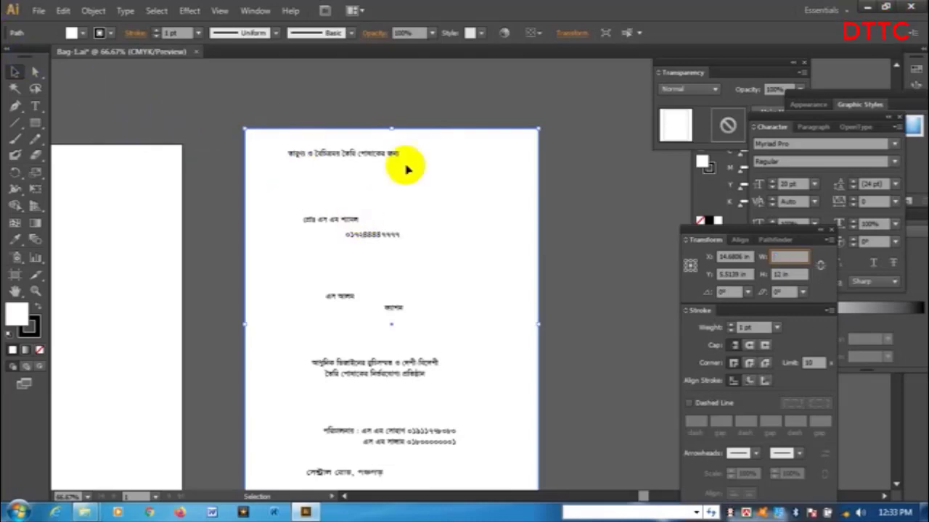
{"action": "left_click", "coordinate": [530, 124]}
{"action": "left_click", "coordinate": [519, 170]}
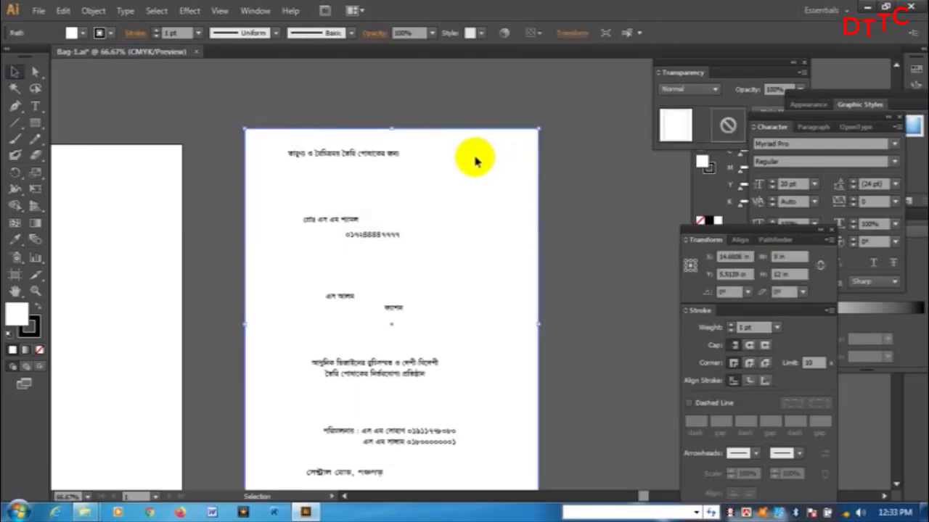
{"action": "key", "text": "Delete"}
Step: Draw a new rectangle over the text area and set its size to 9 in wide by 12 in high
{"action": "left_click", "coordinate": [36, 123]}
{"action": "left_click_drag", "start_coordinate": [244, 122], "coordinate": [522, 470]}
{"action": "left_click", "coordinate": [15, 71]}
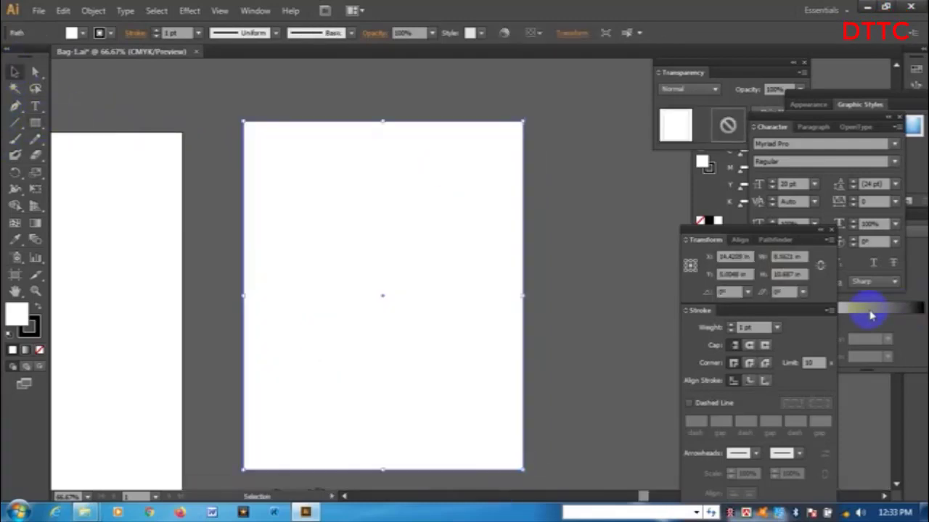
{"action": "left_click_drag", "start_coordinate": [796, 256], "coordinate": [666, 251]}
{"action": "type", "text": "8"}
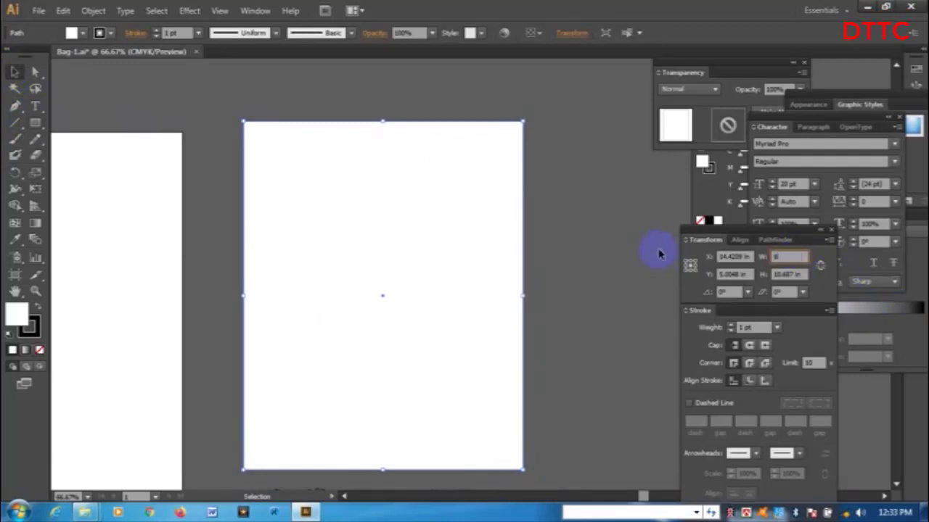
{"action": "left_click_drag", "start_coordinate": [800, 257], "coordinate": [775, 256]}
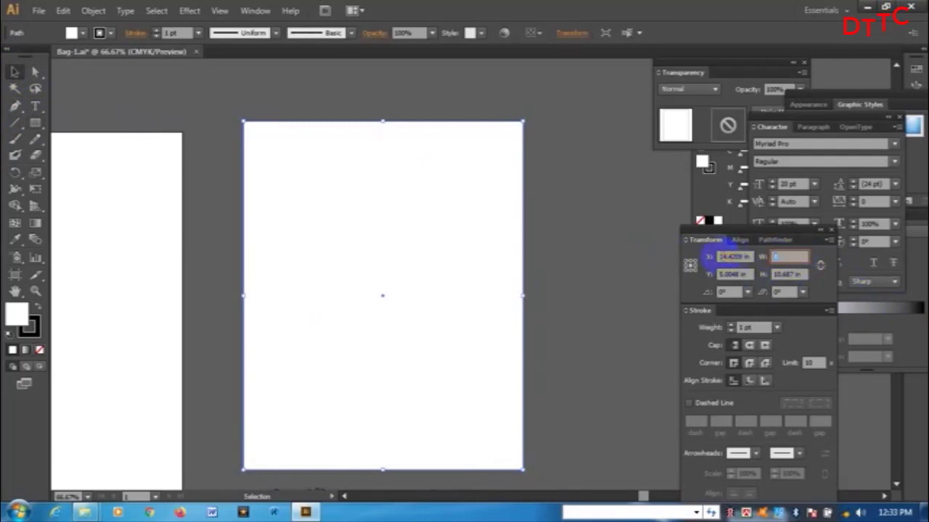
{"action": "key", "text": "Tab"}
{"action": "type", "text": "12"}
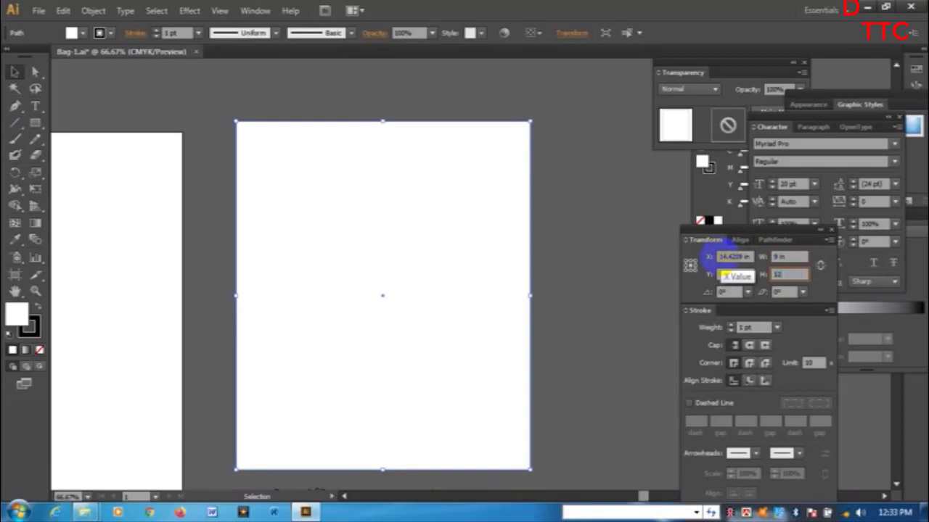
{"action": "key", "text": "Return"}
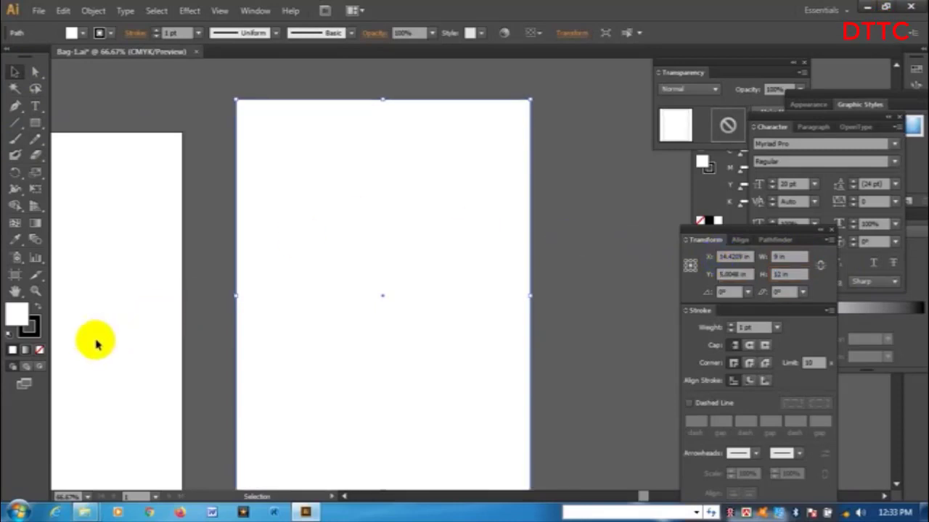
Step: Remove the rectangle's fill, and move it with all the text over the artboard and back beside it
{"action": "left_click", "coordinate": [40, 351]}
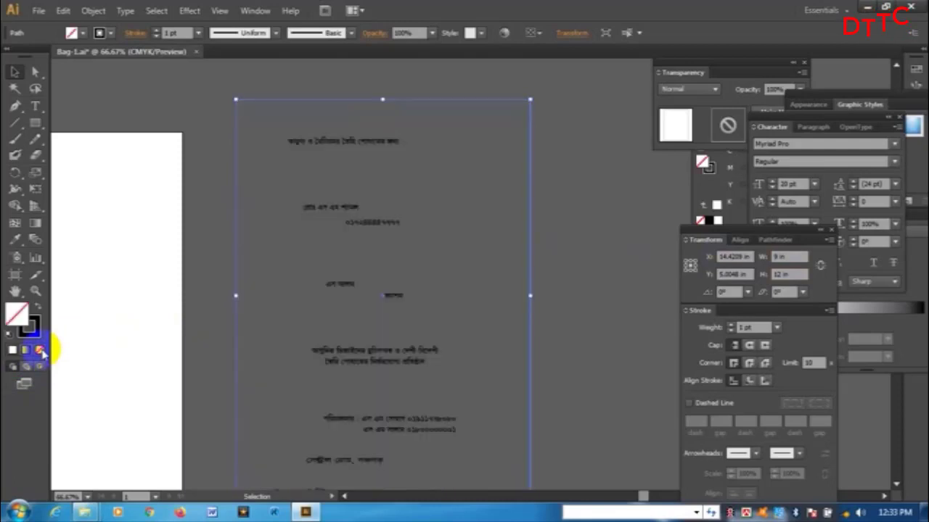
{"action": "left_click_drag", "start_coordinate": [222, 179], "coordinate": [431, 187]}
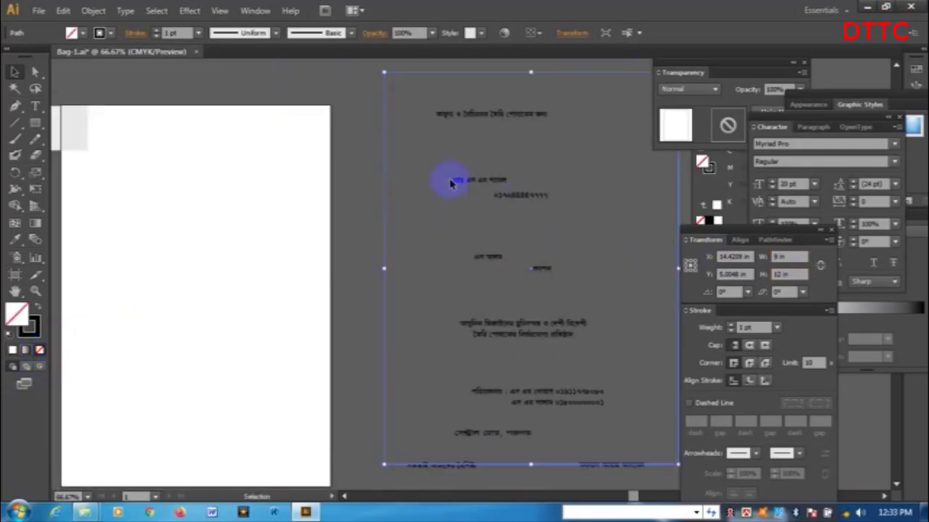
{"action": "left_click_drag", "start_coordinate": [360, 89], "coordinate": [642, 467]}
{"action": "left_click_drag", "start_coordinate": [495, 197], "coordinate": [237, 253]}
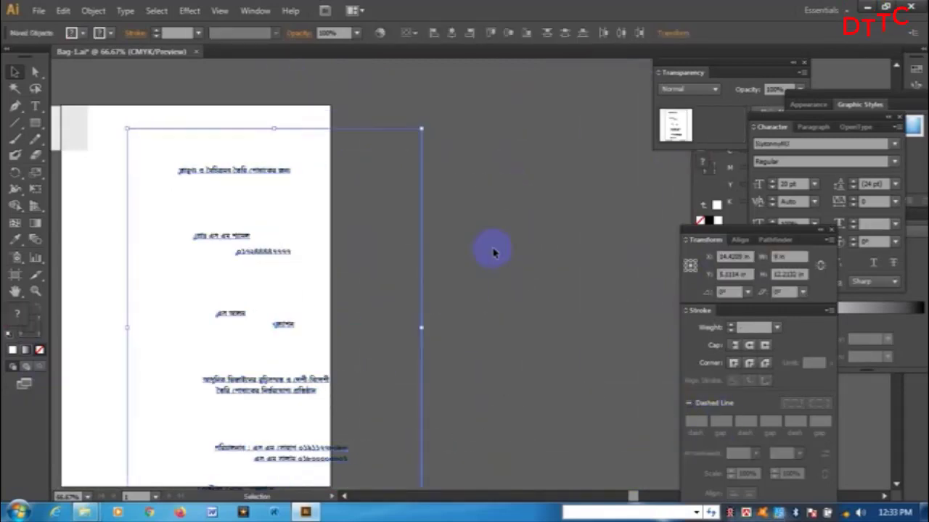
{"action": "left_click_drag", "start_coordinate": [352, 225], "coordinate": [682, 190]}
{"action": "left_click_drag", "start_coordinate": [579, 213], "coordinate": [464, 201]}
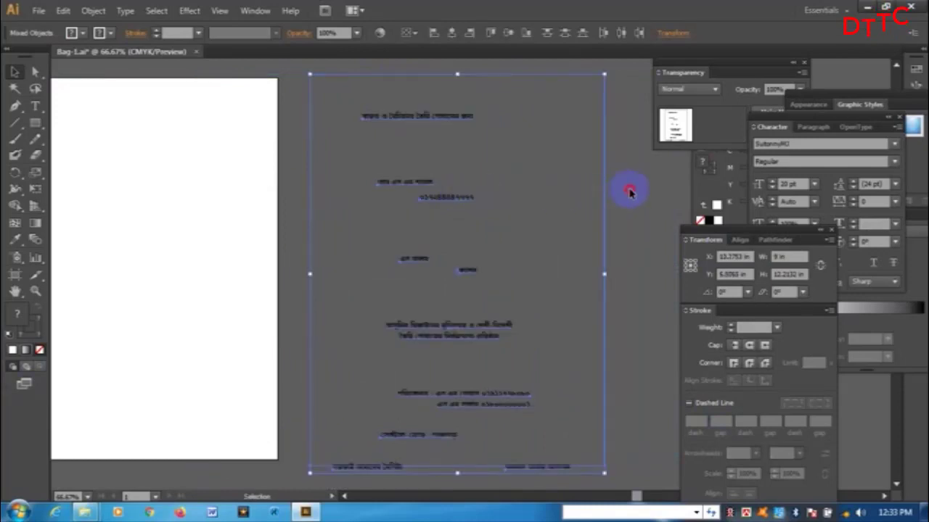
{"action": "left_click", "coordinate": [649, 210]}
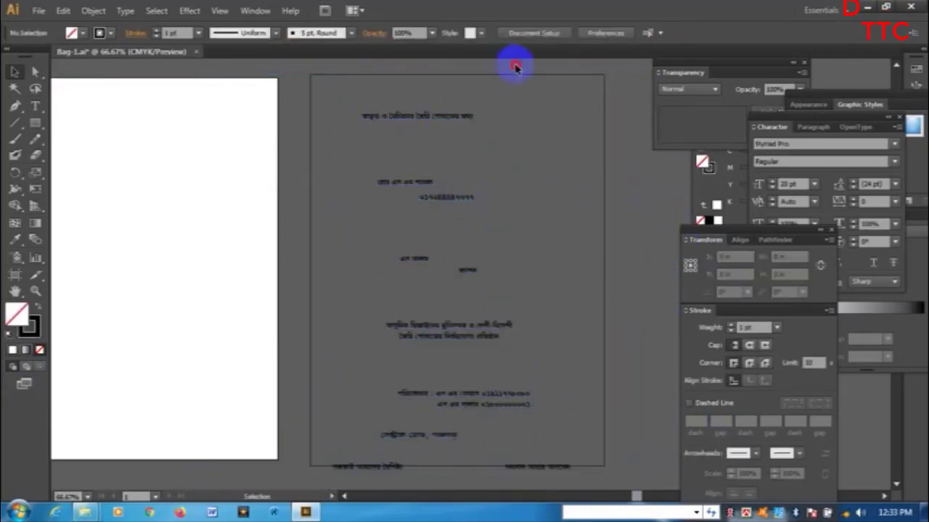
Step: Fill the rectangle with white and bring all the text objects in front of it
{"action": "left_click", "coordinate": [538, 102]}
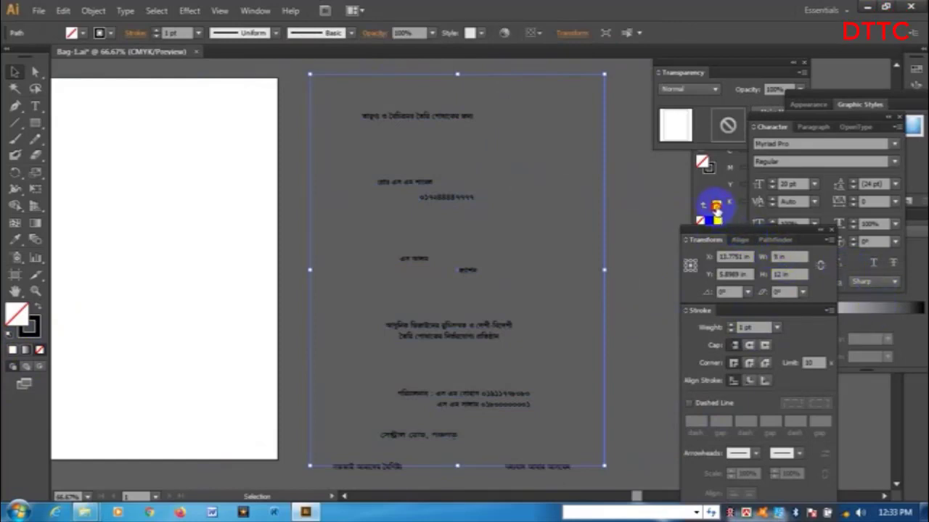
{"action": "left_click", "coordinate": [717, 220]}
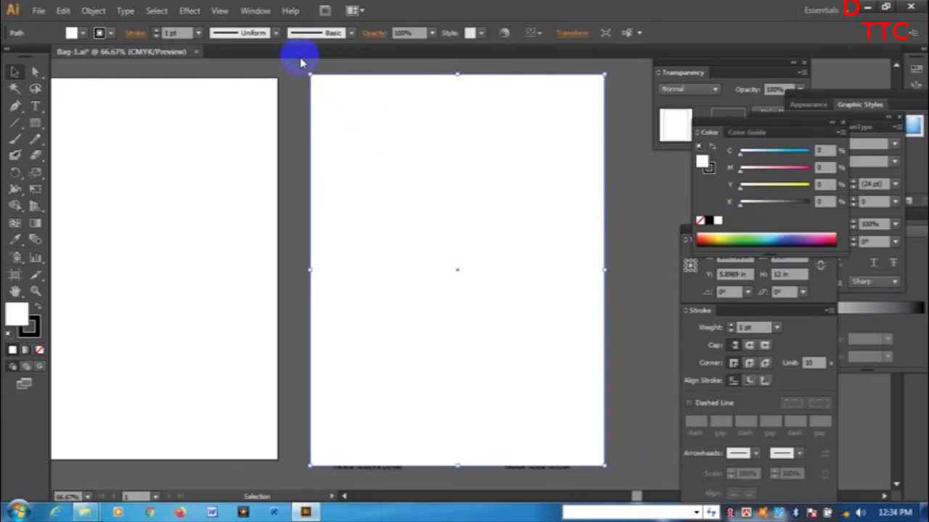
{"action": "left_click_drag", "start_coordinate": [290, 63], "coordinate": [595, 400]}
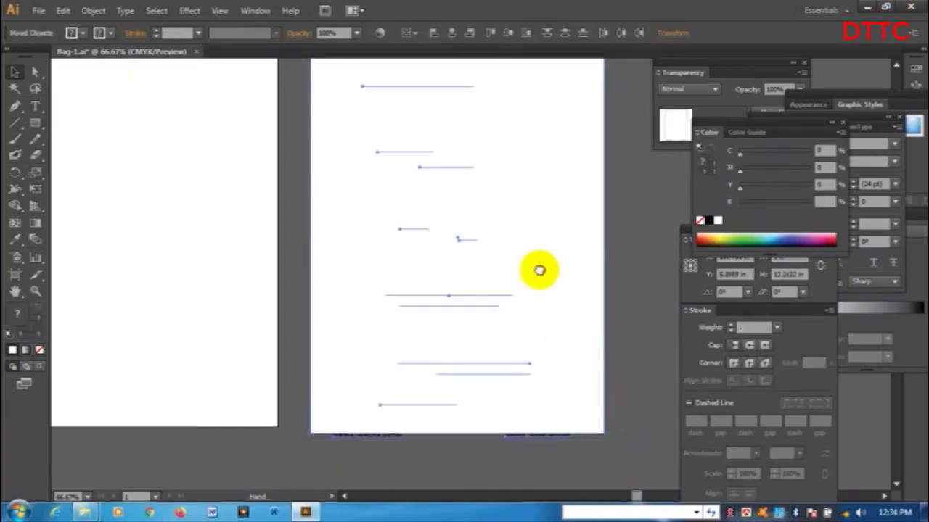
{"action": "left_click_drag", "start_coordinate": [539, 270], "coordinate": [545, 322]}
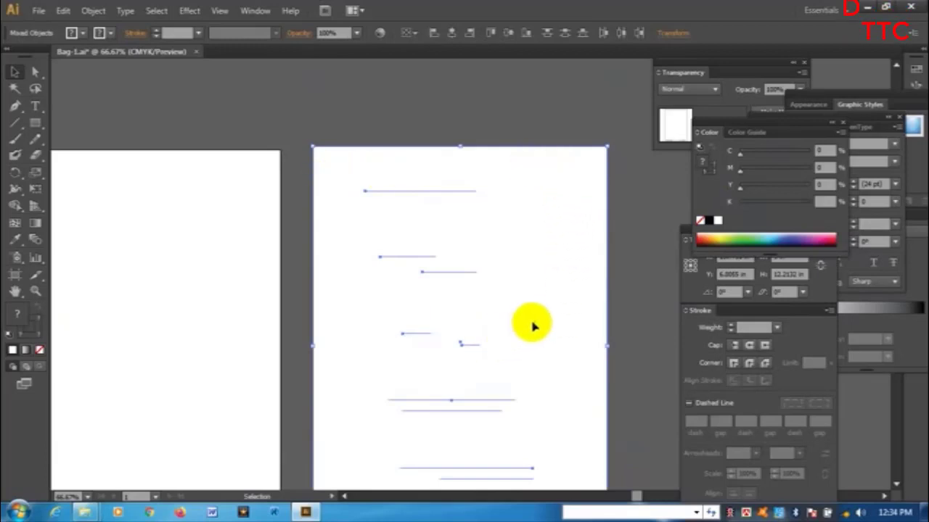
{"action": "left_click", "coordinate": [597, 200], "text": "shift"}
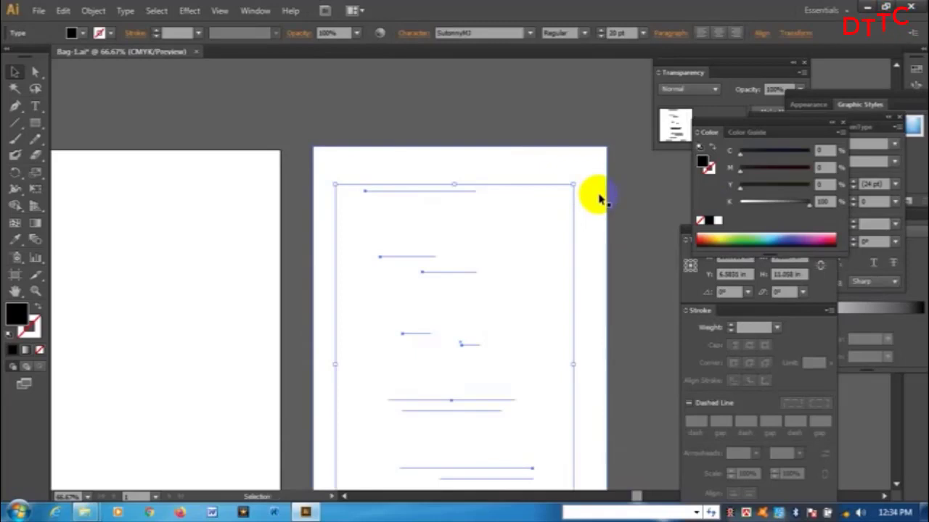
{"action": "key", "text": "a"}
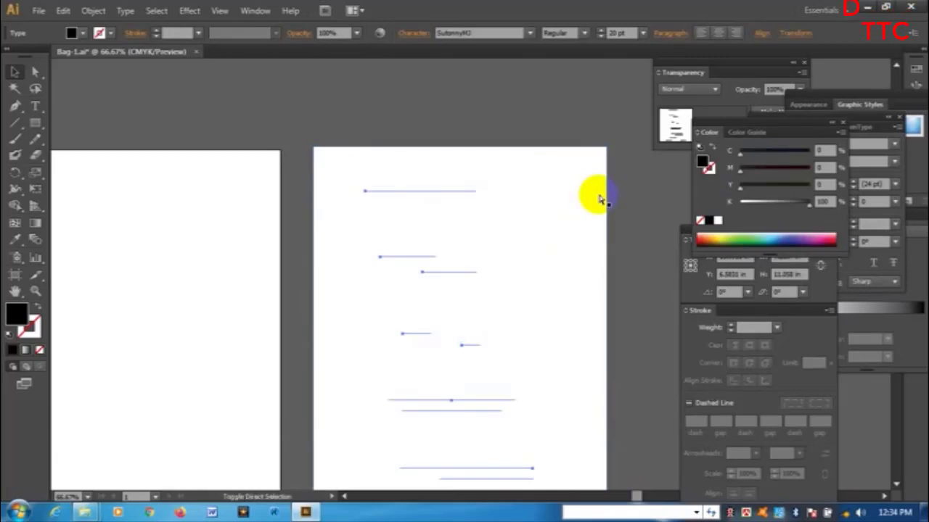
{"action": "left_click_drag", "start_coordinate": [581, 245], "coordinate": [565, 127]}
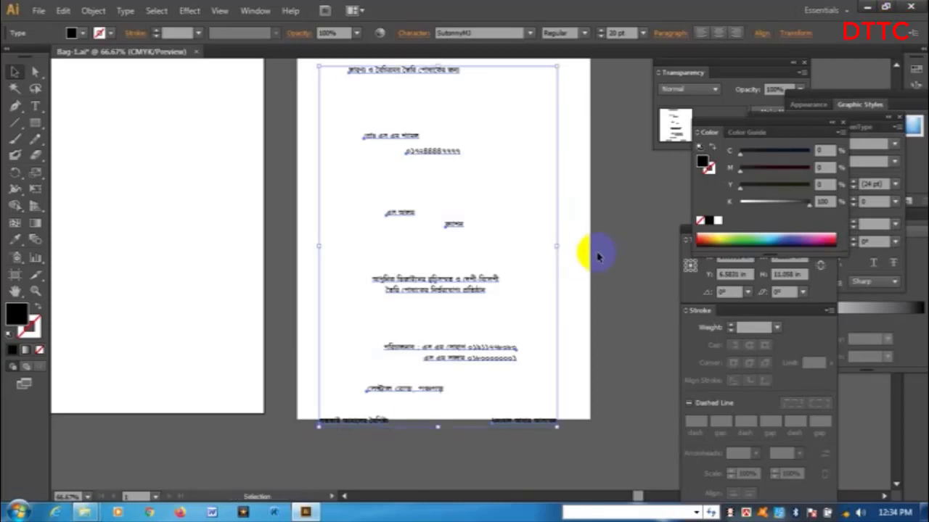
{"action": "right_click", "coordinate": [582, 224]}
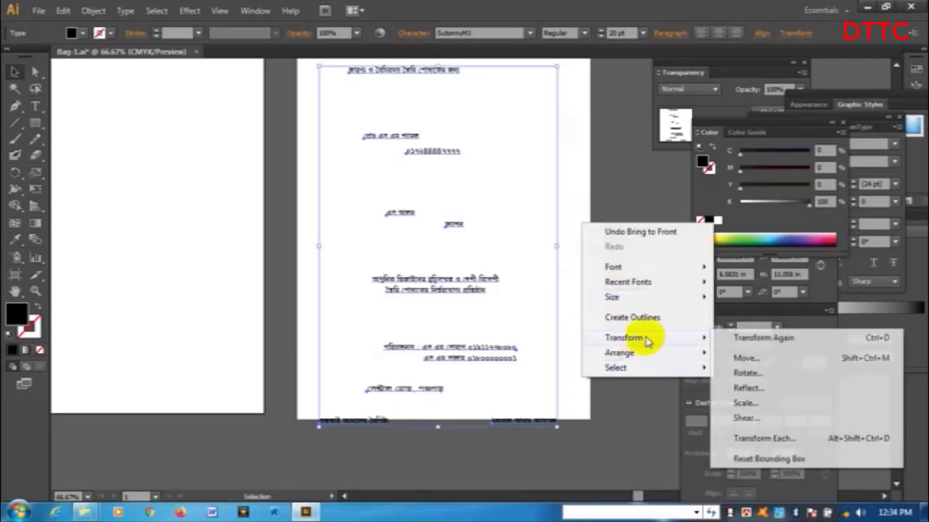
{"action": "mouse_move", "coordinate": [646, 355]}
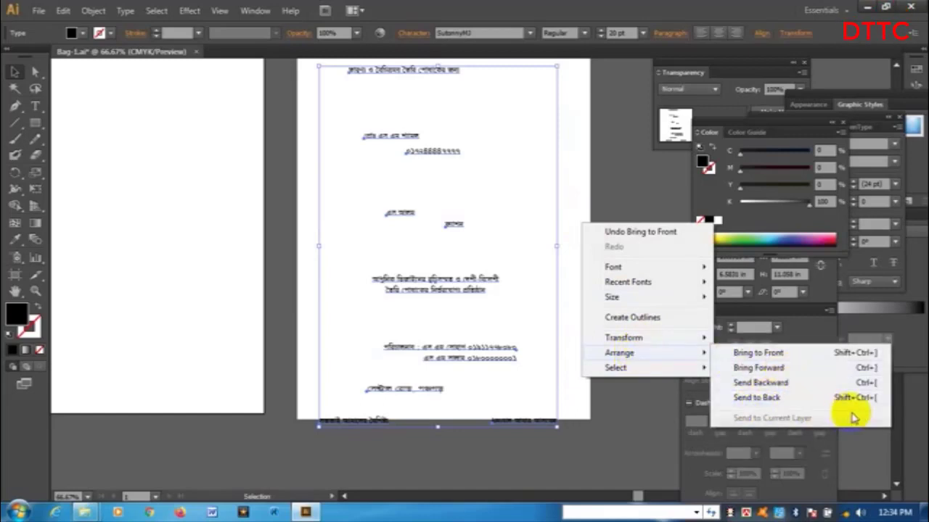
{"action": "left_click", "coordinate": [595, 163]}
Step: Lock the white rectangle behind the text
{"action": "left_click_drag", "start_coordinate": [550, 141], "coordinate": [557, 161]}
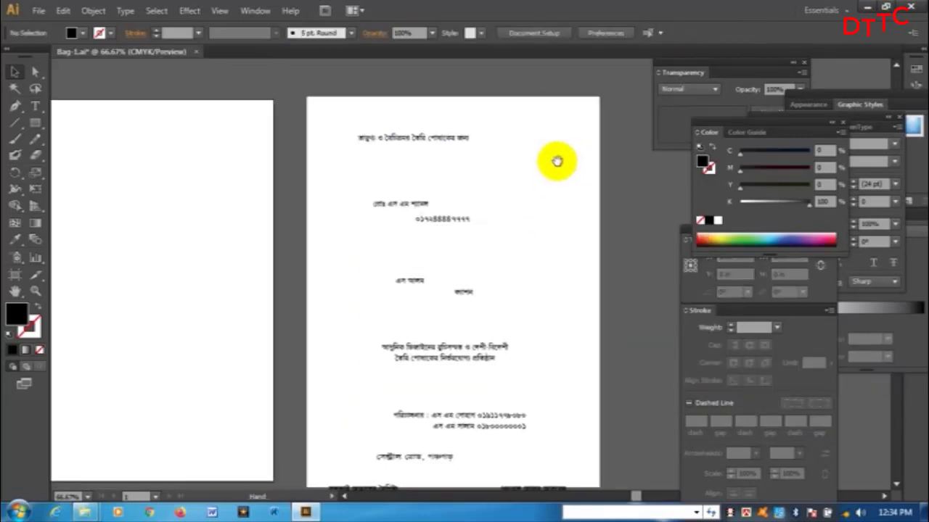
{"action": "left_click", "coordinate": [571, 145]}
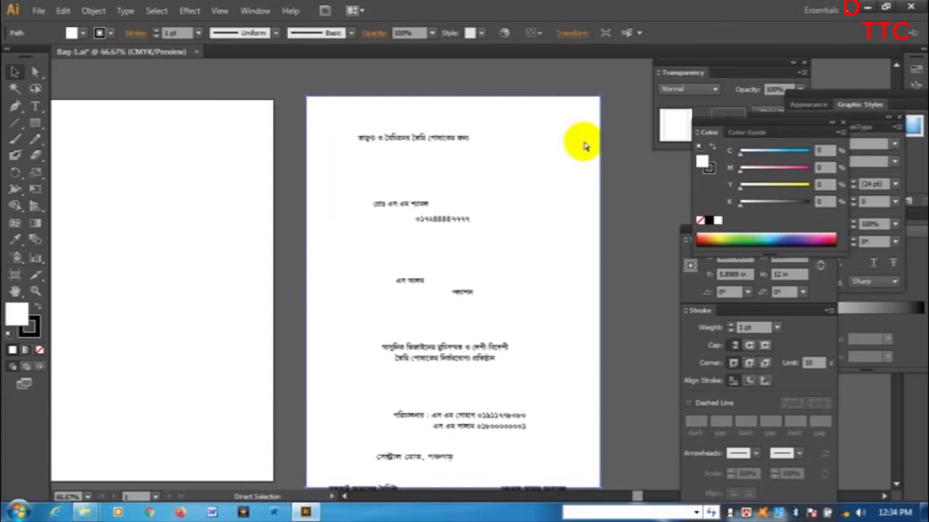
{"action": "left_click", "coordinate": [589, 146]}
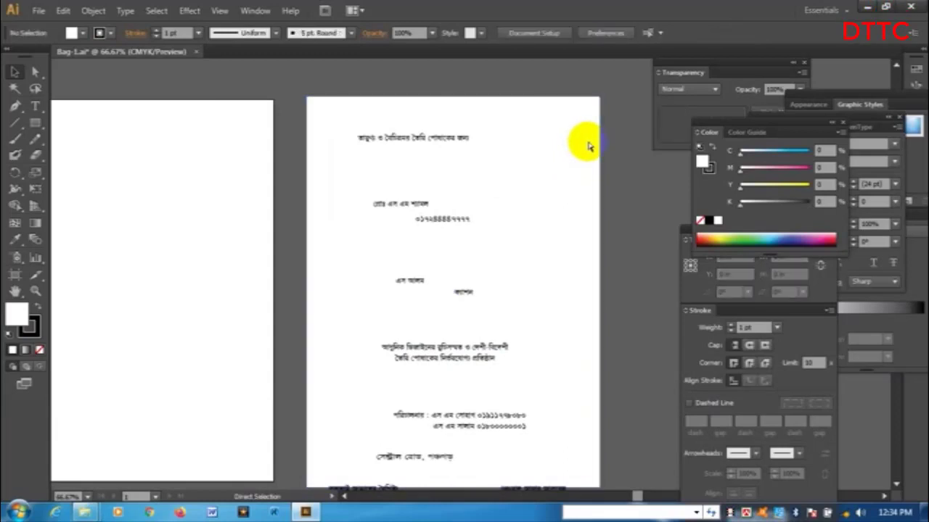
Step: Enlarge the topmost text line to about 31.73 pt and place it centred near the rectangle's upper edge
{"action": "key", "text": "ctrl+1"}
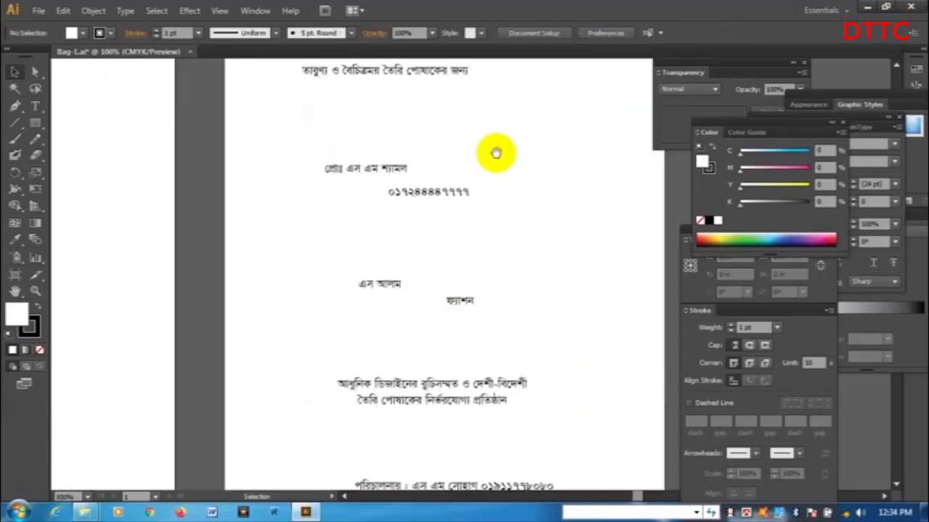
{"action": "left_click_drag", "start_coordinate": [495, 152], "coordinate": [488, 209]}
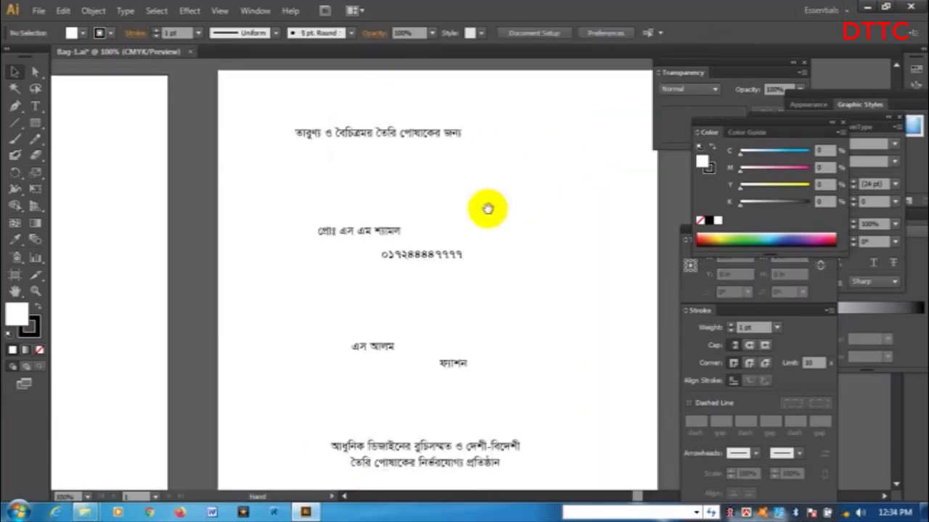
{"action": "left_click", "coordinate": [404, 138]}
{"action": "left_click_drag", "start_coordinate": [398, 140], "coordinate": [471, 114]}
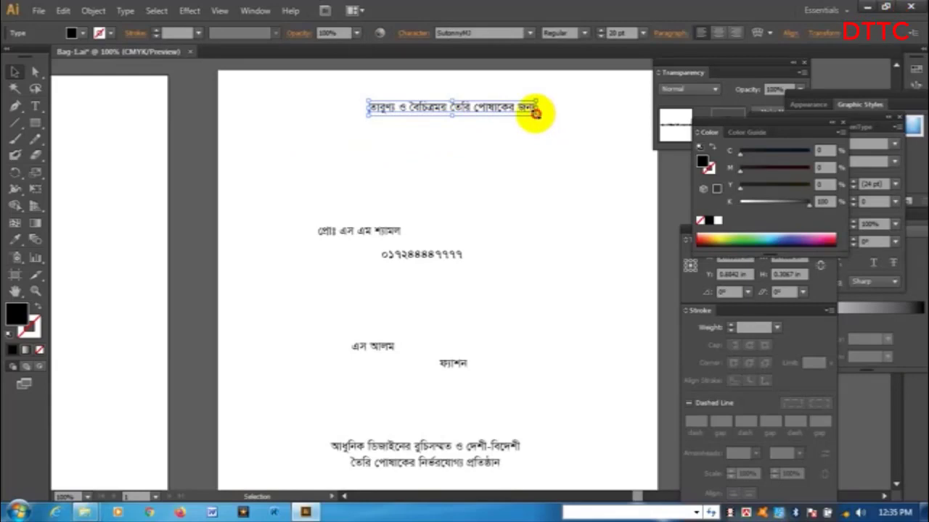
{"action": "left_click_drag", "start_coordinate": [536, 114], "coordinate": [584, 132]}
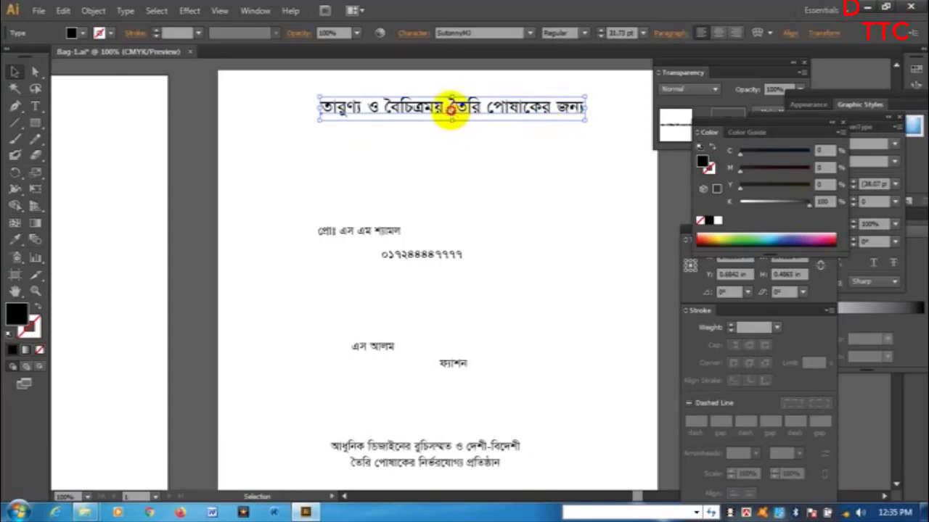
{"action": "left_click_drag", "start_coordinate": [450, 110], "coordinate": [443, 109]}
{"action": "key", "text": "space"}
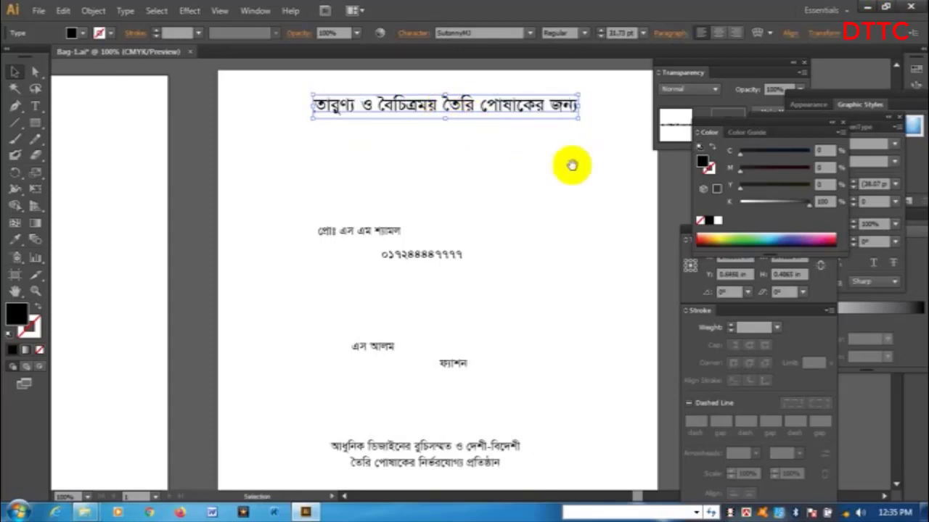
{"action": "left_click_drag", "start_coordinate": [560, 206], "coordinate": [524, 119]}
{"action": "left_click_drag", "start_coordinate": [552, 237], "coordinate": [549, 275]}
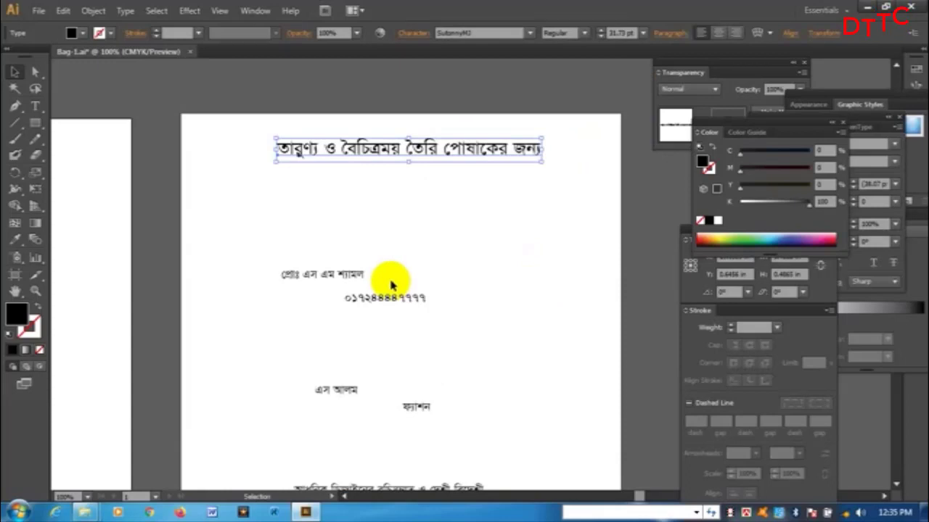
Step: Move the proprietor's name directly above the phone number, and shift the word ফ্যাশন closer beneath the shop name
{"action": "mouse_move", "coordinate": [357, 284]}
{"action": "left_mouse_down"}
{"action": "mouse_move", "coordinate": [388, 276]}
{"action": "mouse_move", "coordinate": [413, 284]}
{"action": "mouse_move", "coordinate": [356, 280]}
{"action": "left_mouse_up"}
{"action": "scroll", "coordinate": [407, 290], "scroll_direction": "down", "scroll_amount": 3}
{"action": "scroll", "coordinate": [426, 283], "scroll_direction": "down", "scroll_amount": 2}
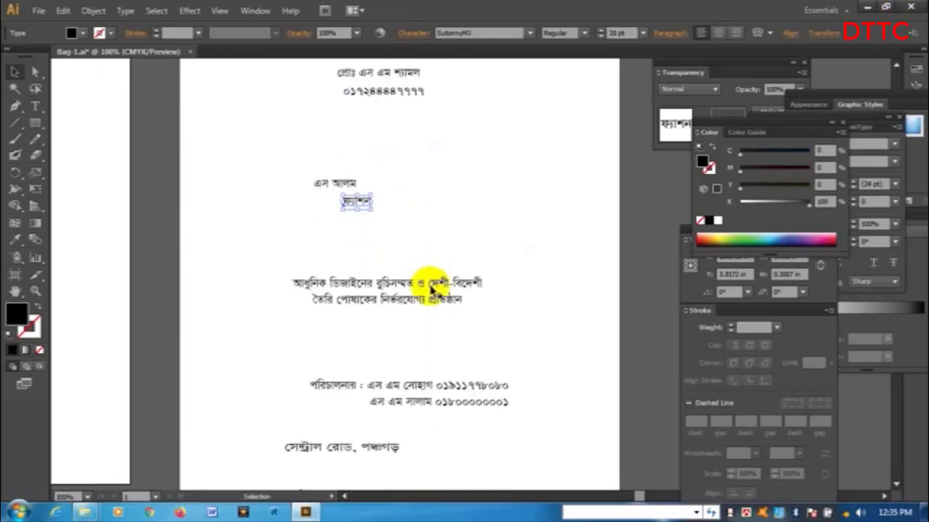
{"action": "left_click", "coordinate": [431, 286]}
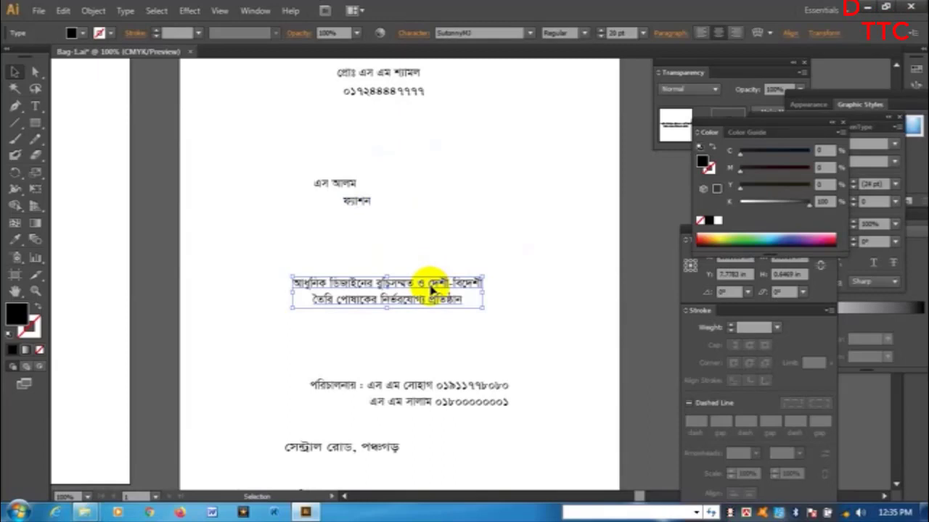
Step: Centre the address line beneath the managers' lines, and move the two bottom slogans up inside the rectangle's lower edge
{"action": "left_click_drag", "start_coordinate": [280, 336], "coordinate": [507, 408]}
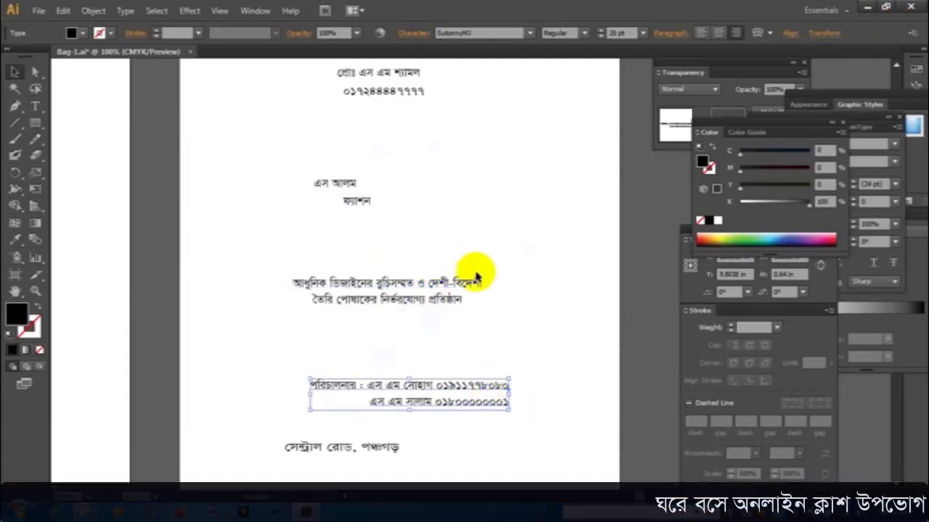
{"action": "key", "text": "space"}
{"action": "left_click_drag", "start_coordinate": [410, 404], "coordinate": [402, 316]}
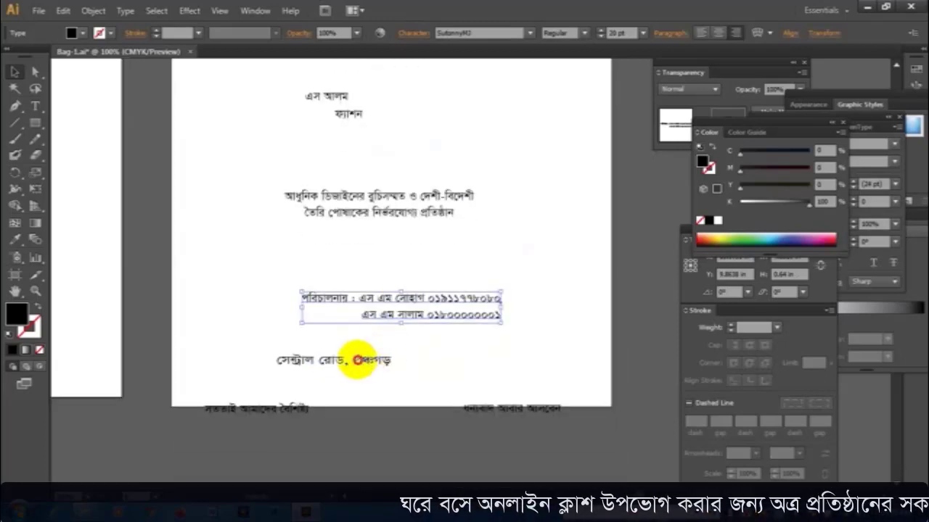
{"action": "left_click_drag", "start_coordinate": [356, 360], "coordinate": [415, 348]}
{"action": "left_click_drag", "start_coordinate": [200, 380], "coordinate": [563, 428]}
{"action": "left_click_drag", "start_coordinate": [483, 408], "coordinate": [483, 380]}
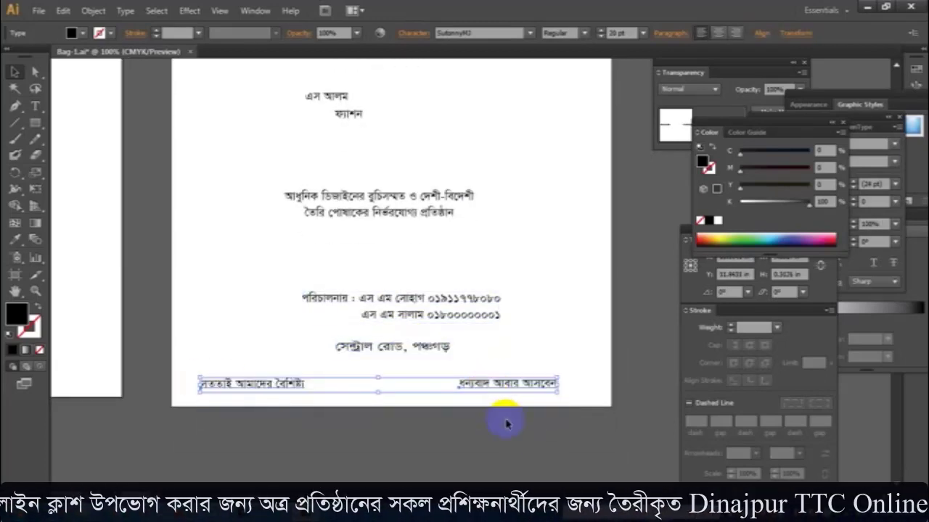
{"action": "left_click", "coordinate": [518, 424]}
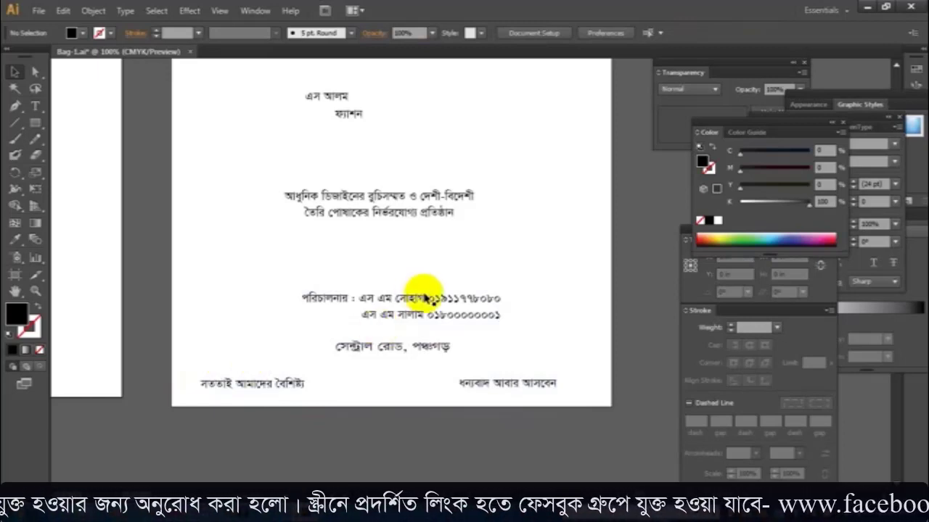
Step: Set the topmost text line's font size to 25 pt and recentre it near the rectangle's upper edge
{"action": "scroll", "coordinate": [464, 282], "scroll_direction": "up", "scroll_amount": 3}
{"action": "scroll", "coordinate": [463, 282], "scroll_direction": "up", "scroll_amount": 2}
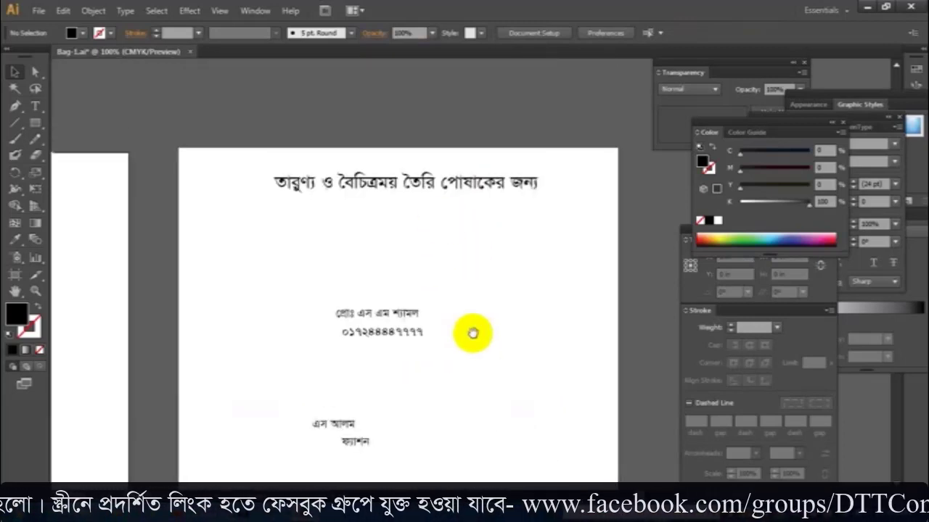
{"action": "left_click", "coordinate": [412, 185]}
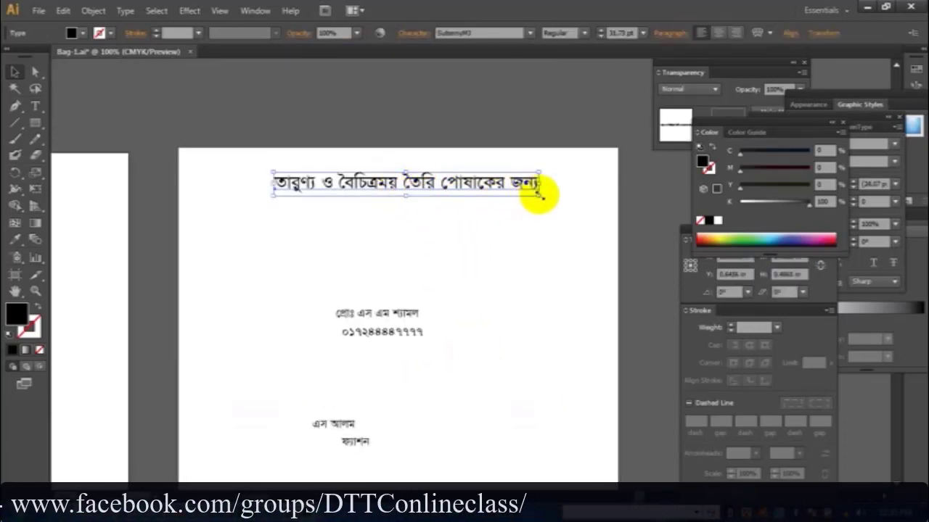
{"action": "left_click_drag", "start_coordinate": [540, 195], "coordinate": [749, 278]}
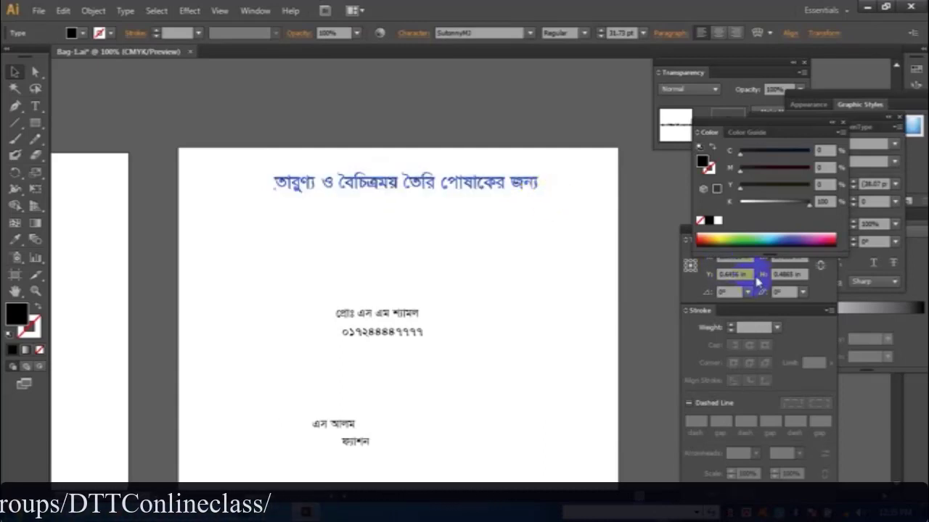
{"action": "key", "text": "ctrl+t"}
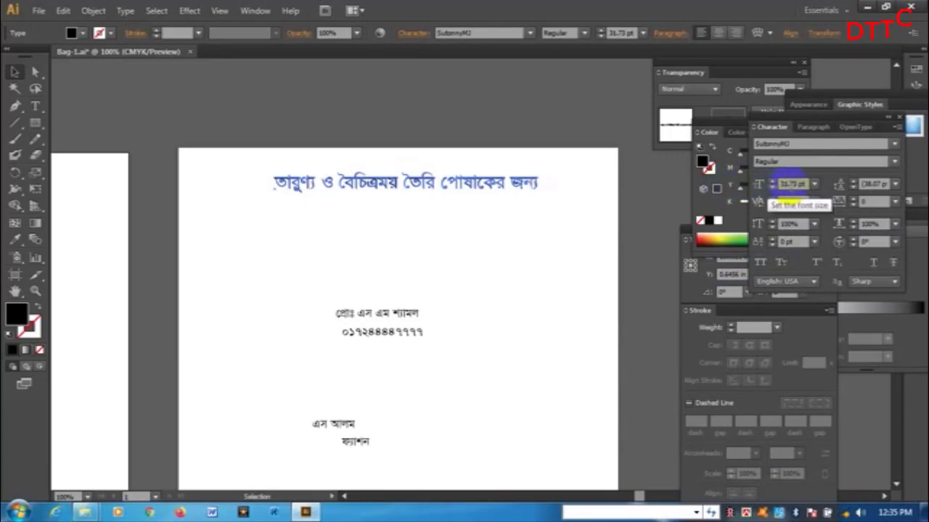
{"action": "double_click", "coordinate": [787, 184]}
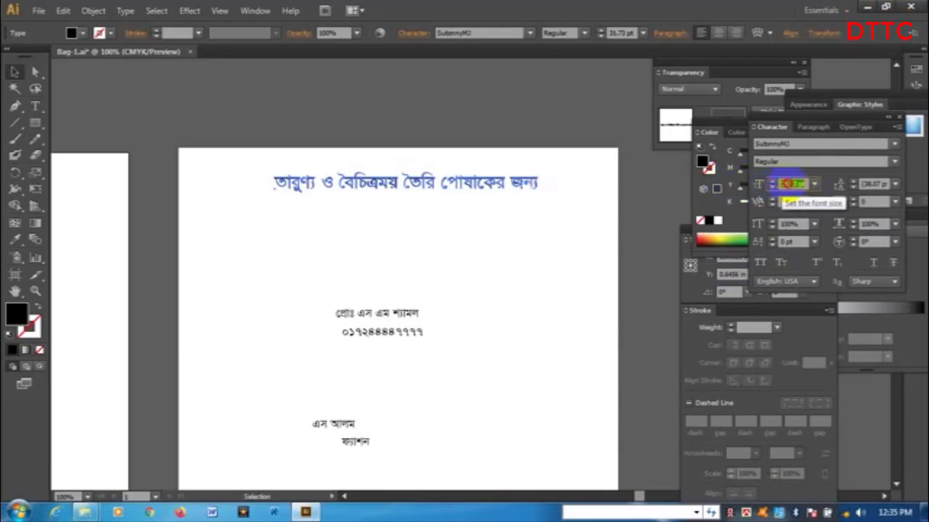
{"action": "type", "text": "25"}
{"action": "key", "text": "Return"}
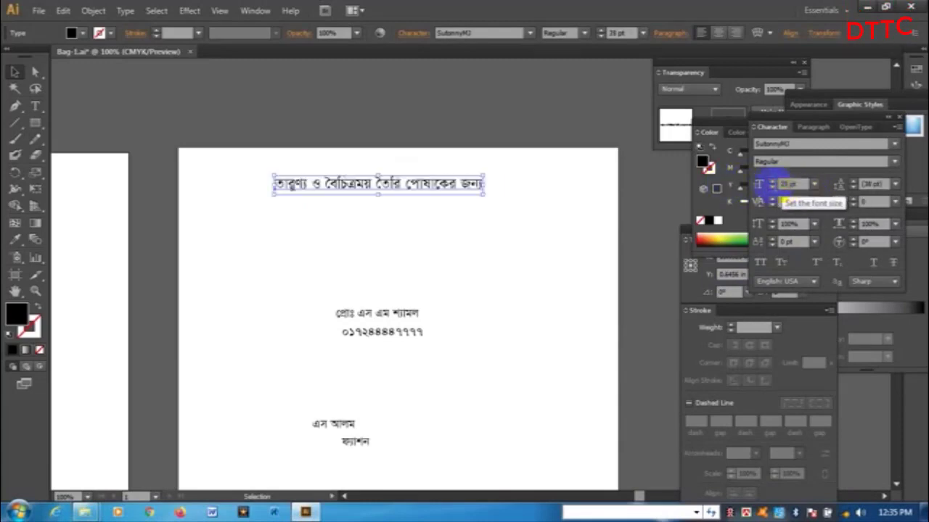
{"action": "left_click_drag", "start_coordinate": [423, 191], "coordinate": [438, 174]}
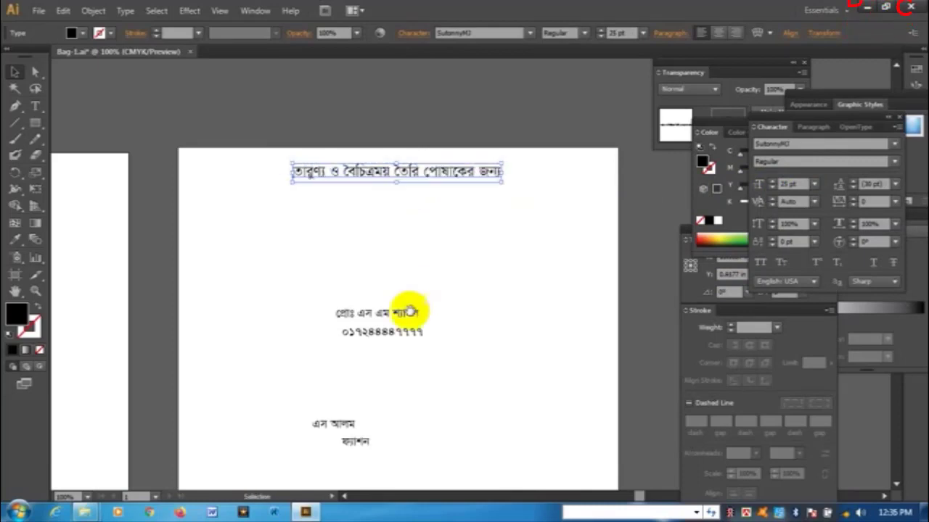
Step: Enlarge the proprietor's name and phone number together to about 31.12 pt
{"action": "scroll", "coordinate": [406, 304], "scroll_direction": "down", "scroll_amount": 3}
{"action": "left_click", "coordinate": [397, 248]}
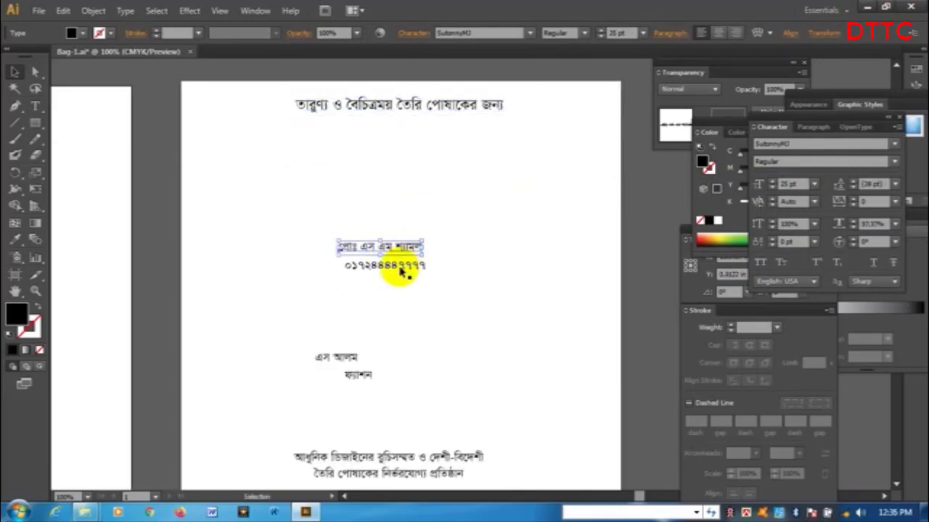
{"action": "left_click", "coordinate": [417, 265], "text": "shift"}
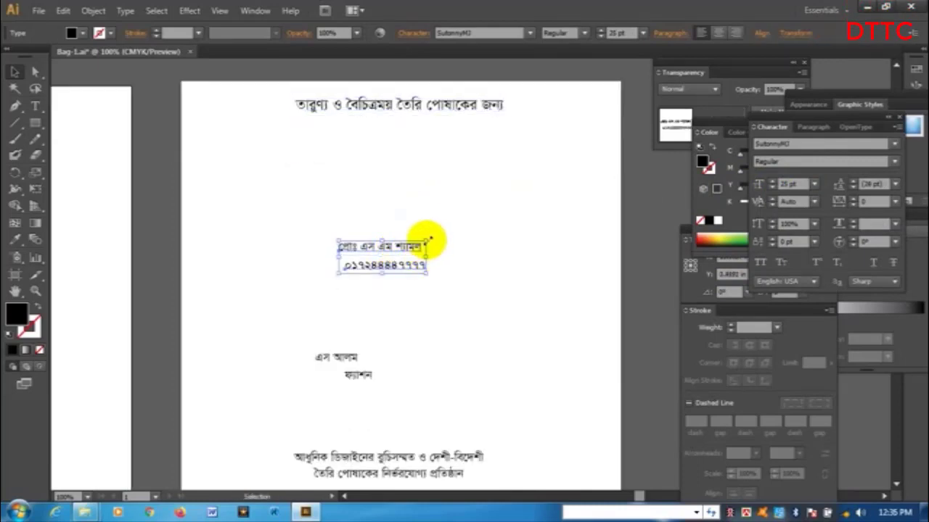
{"action": "mouse_move", "coordinate": [427, 240]}
{"action": "left_mouse_down"}
{"action": "mouse_move", "coordinate": [491, 216]}
{"action": "mouse_move", "coordinate": [426, 223]}
{"action": "left_mouse_up"}
{"action": "left_click", "coordinate": [459, 283]}
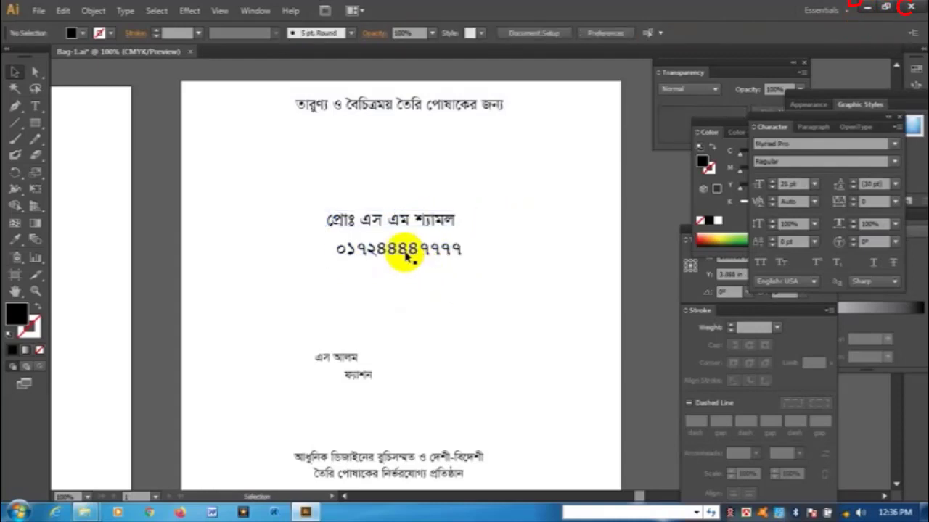
Step: Place the phone number closely beneath the proprietor's name and reduce its size so it is narrower than the name
{"action": "left_click_drag", "start_coordinate": [398, 254], "coordinate": [390, 244]}
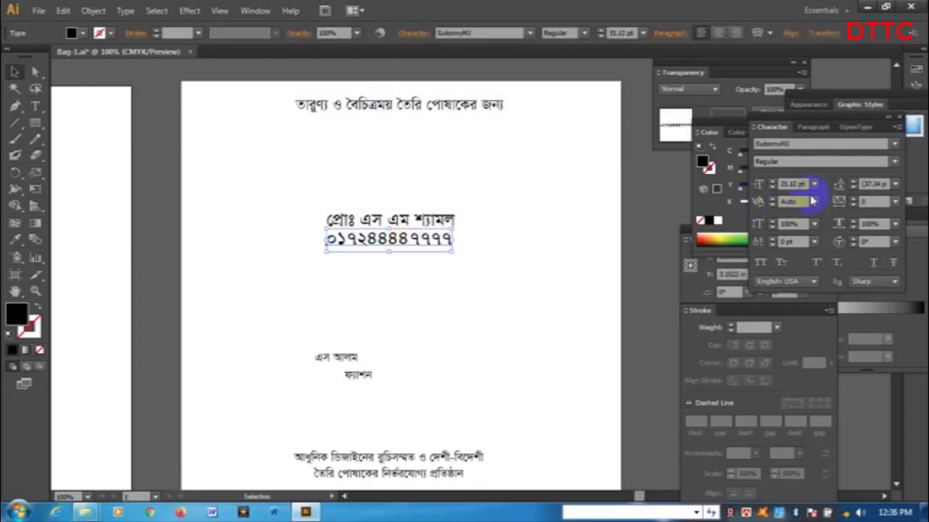
{"action": "left_click_drag", "start_coordinate": [450, 252], "coordinate": [441, 244]}
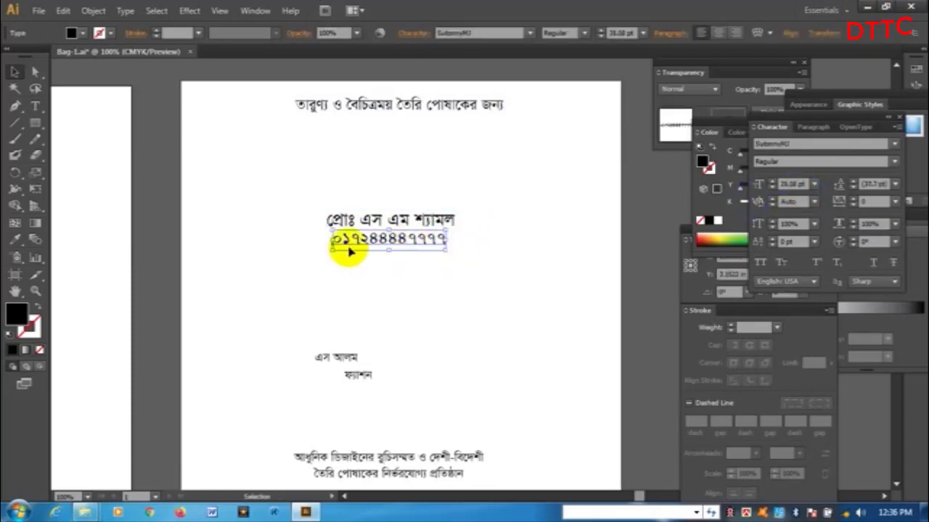
{"action": "left_click_drag", "start_coordinate": [333, 251], "coordinate": [435, 222]}
{"action": "left_click", "coordinate": [430, 276]}
Step: Enlarge the shop name to about 137.33 pt centred below the phone number, with the word ফ্যাশন under its right end
{"action": "left_click_drag", "start_coordinate": [406, 283], "coordinate": [414, 235]}
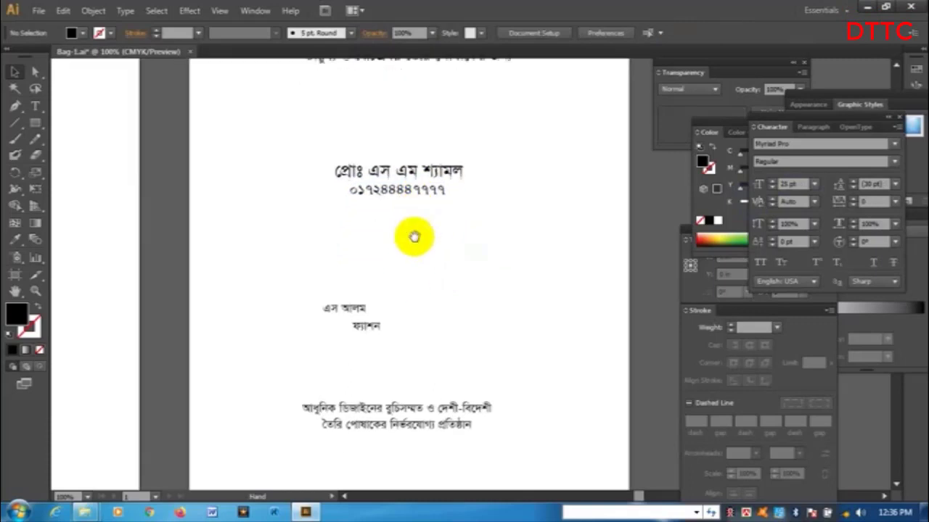
{"action": "left_click_drag", "start_coordinate": [348, 307], "coordinate": [549, 332]}
{"action": "left_click_drag", "start_coordinate": [450, 308], "coordinate": [401, 280]}
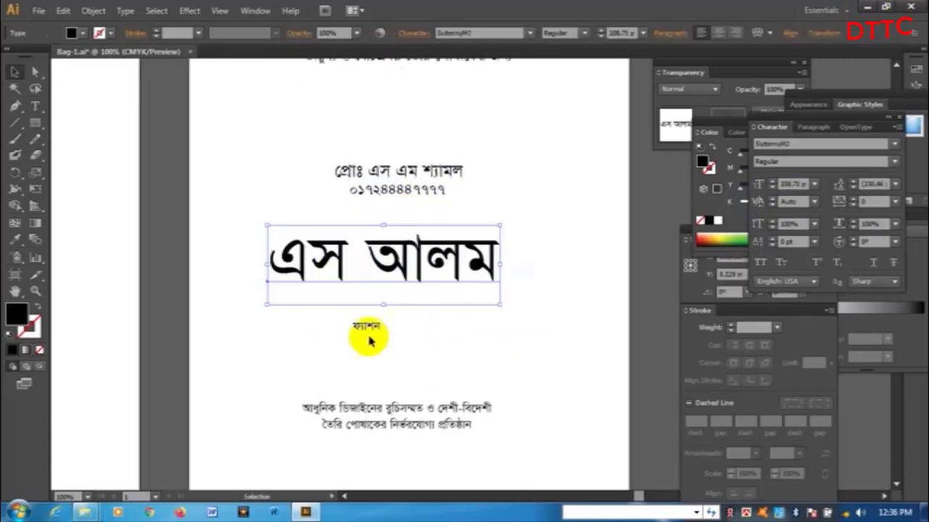
{"action": "left_click_drag", "start_coordinate": [479, 304], "coordinate": [559, 344]}
{"action": "left_click", "coordinate": [498, 272]}
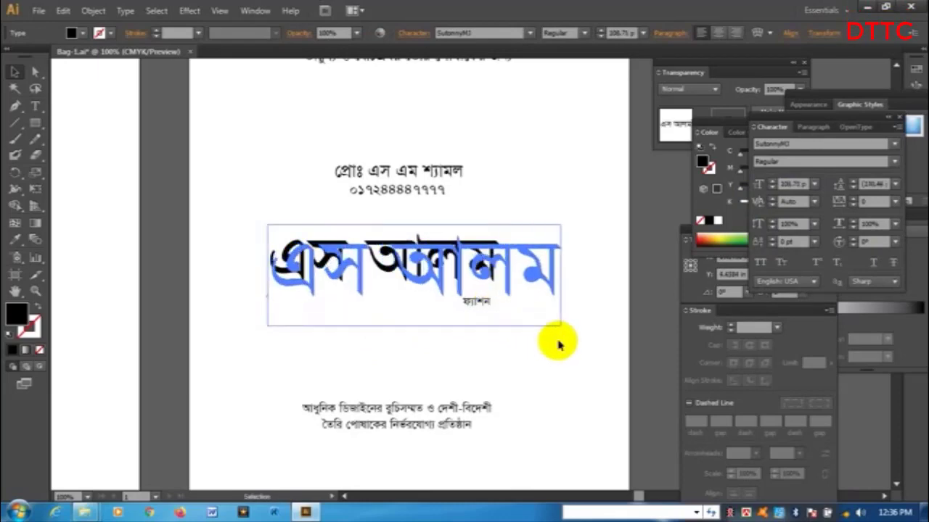
{"action": "left_click_drag", "start_coordinate": [488, 285], "coordinate": [479, 276]}
{"action": "left_click_drag", "start_coordinate": [478, 341], "coordinate": [478, 341]}
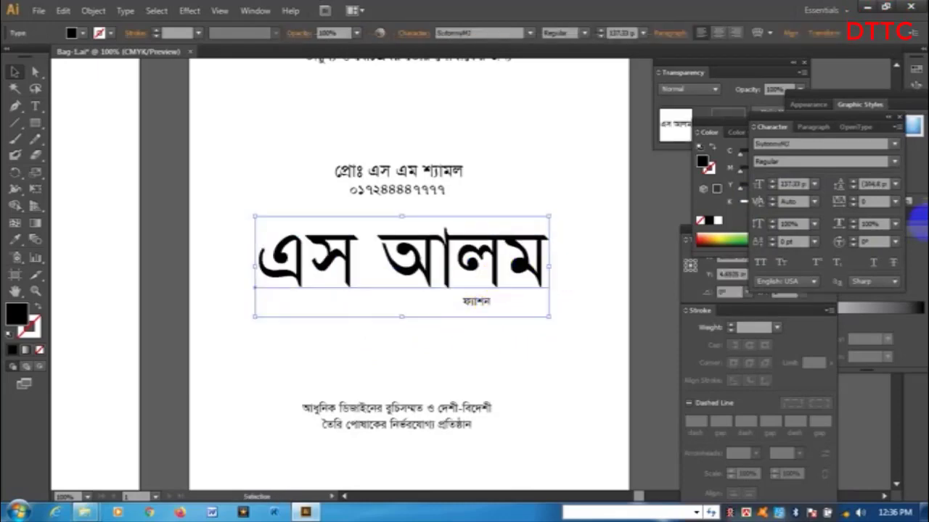
Step: Try the Bold font style on the shop name and undo it
{"action": "left_click", "coordinate": [899, 161]}
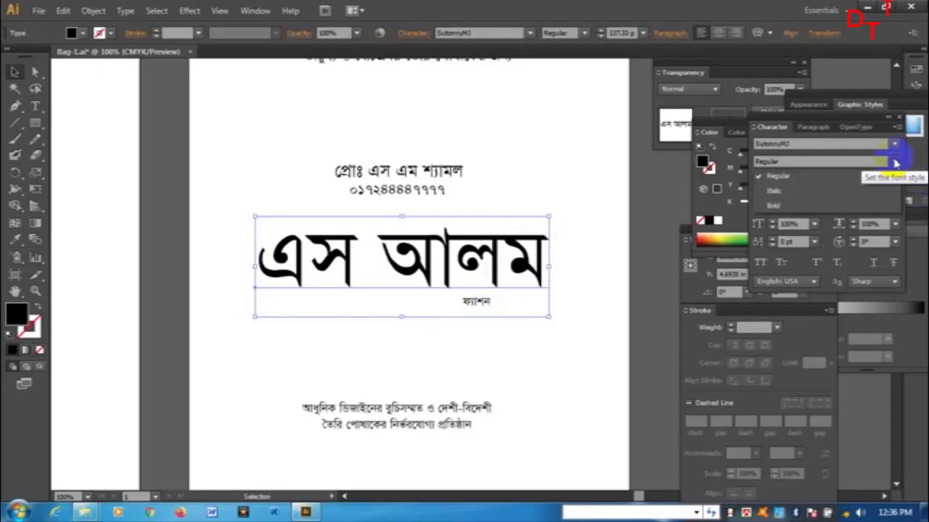
{"action": "left_click", "coordinate": [769, 197]}
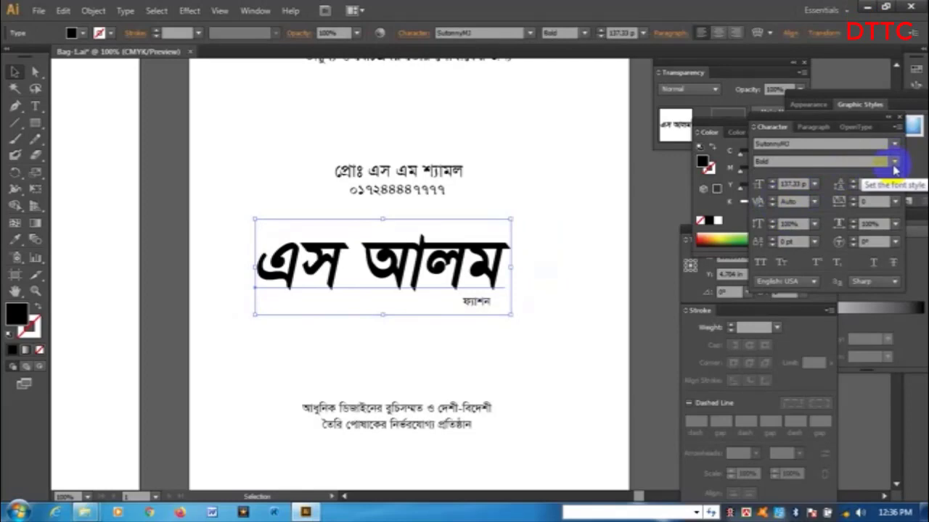
{"action": "key", "text": "ctrl+z"}
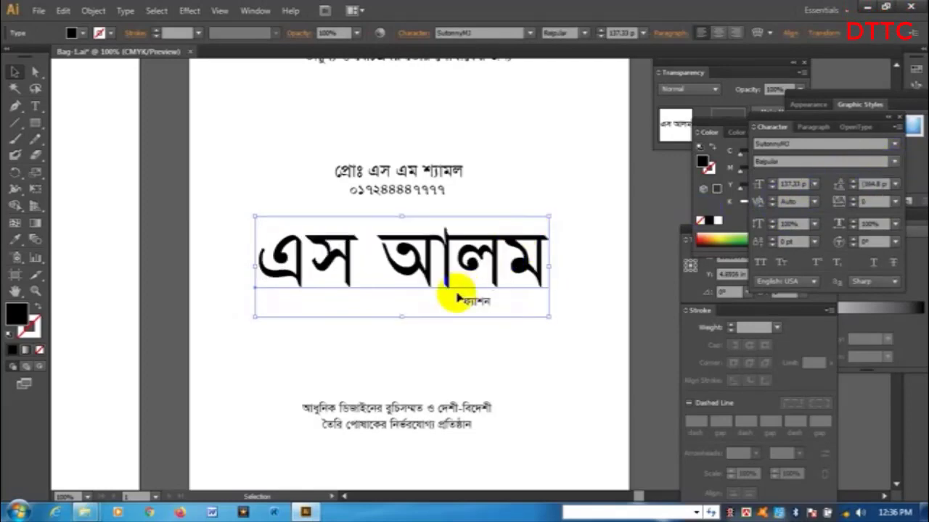
Step: Enlarge the word ফ্যাশন to about 36.63 pt, and change the shop name's font to JomunaMJ, shifting it slightly up and left
{"action": "left_click_drag", "start_coordinate": [457, 297], "coordinate": [481, 326]}
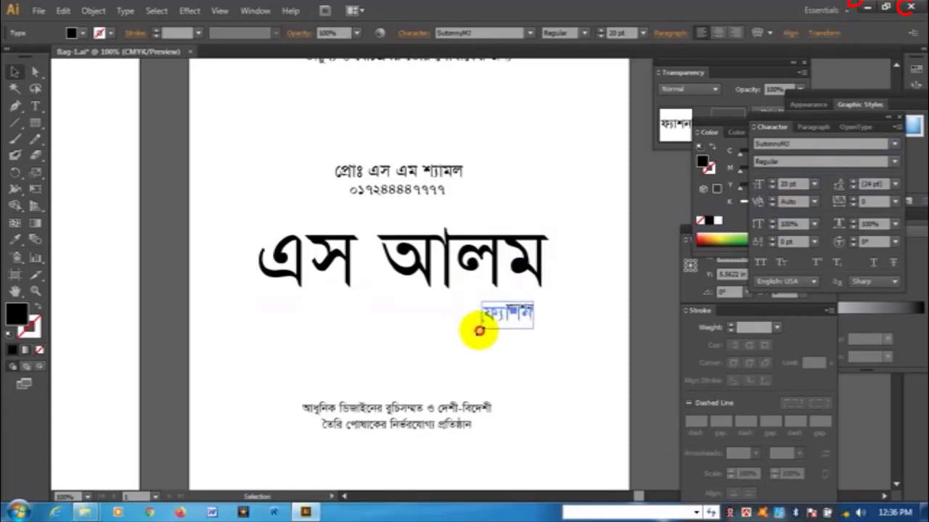
{"action": "left_click", "coordinate": [475, 261], "text": "shift"}
{"action": "left_click", "coordinate": [770, 145]}
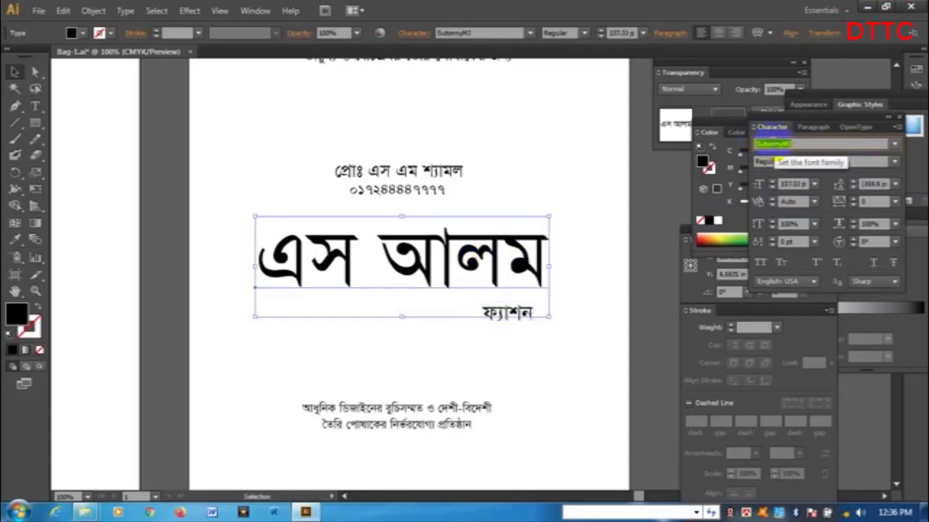
{"action": "key", "text": "Down"}
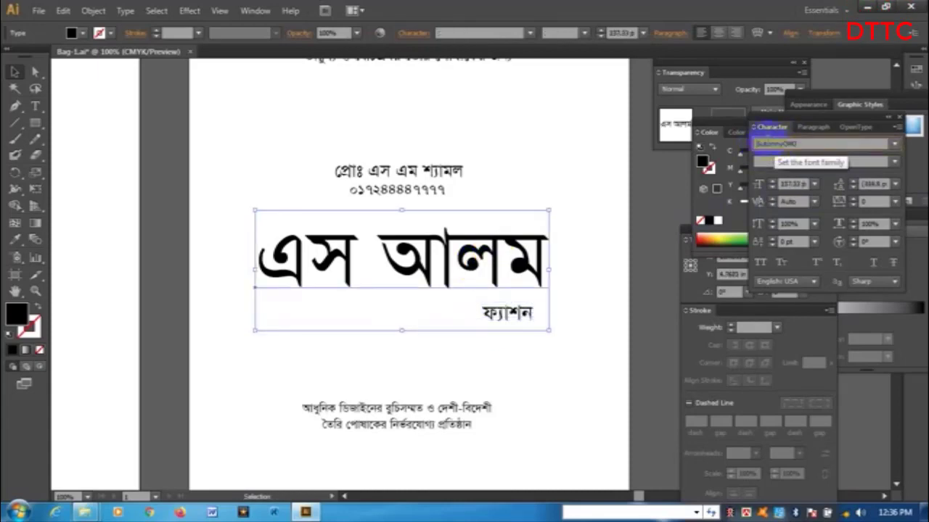
{"action": "key", "text": "Return"}
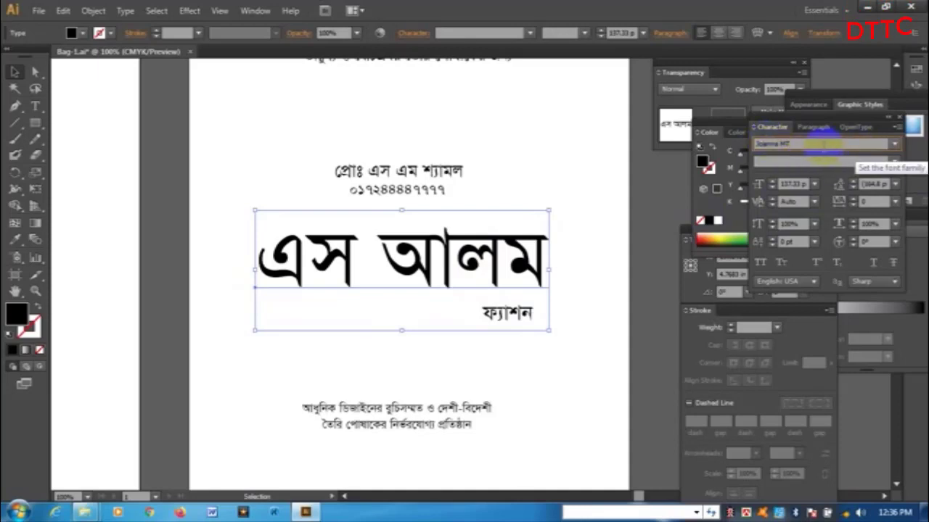
{"action": "key", "text": "Down"}
{"action": "key", "text": "Down"}
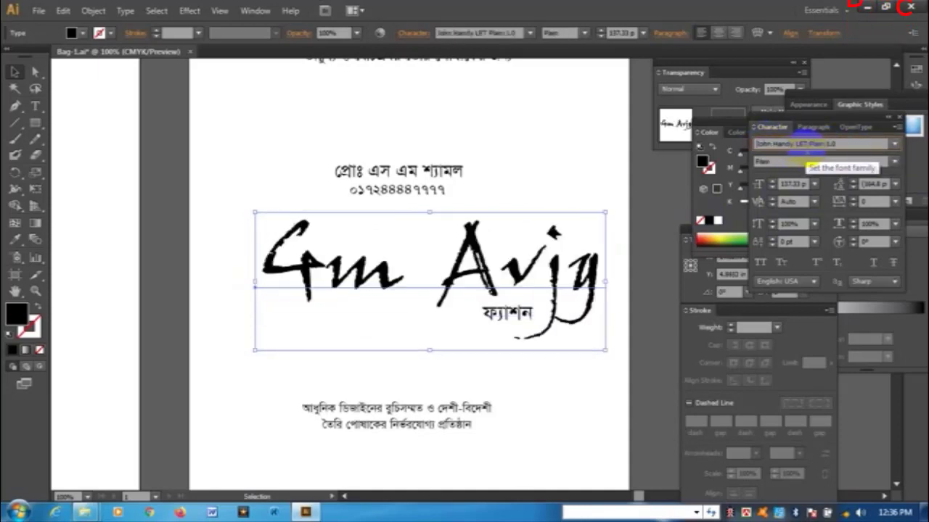
{"action": "key", "text": "Down"}
{"action": "key", "text": "Down"}
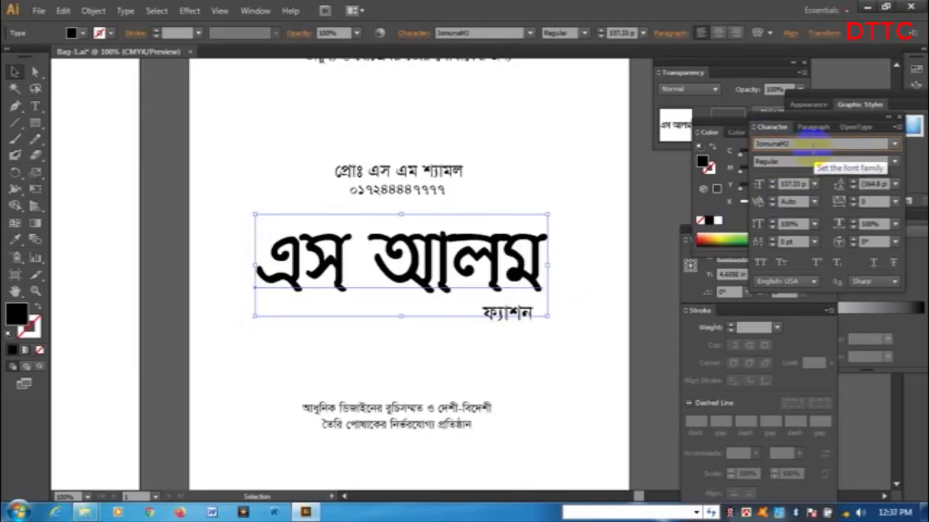
{"action": "left_click_drag", "start_coordinate": [404, 234], "coordinate": [392, 228]}
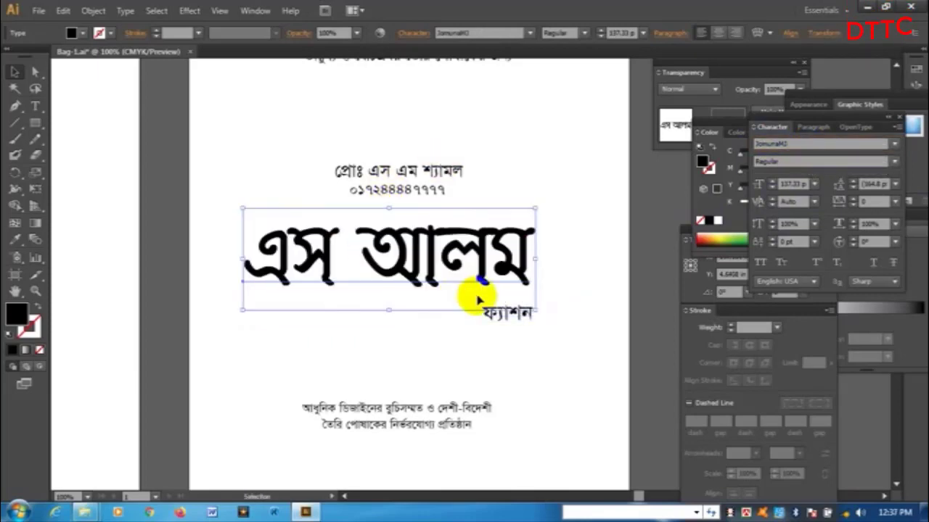
Step: Change the font of the word ফ্যাশন below the shop name to JomunaMJ
{"action": "left_click", "coordinate": [498, 310]}
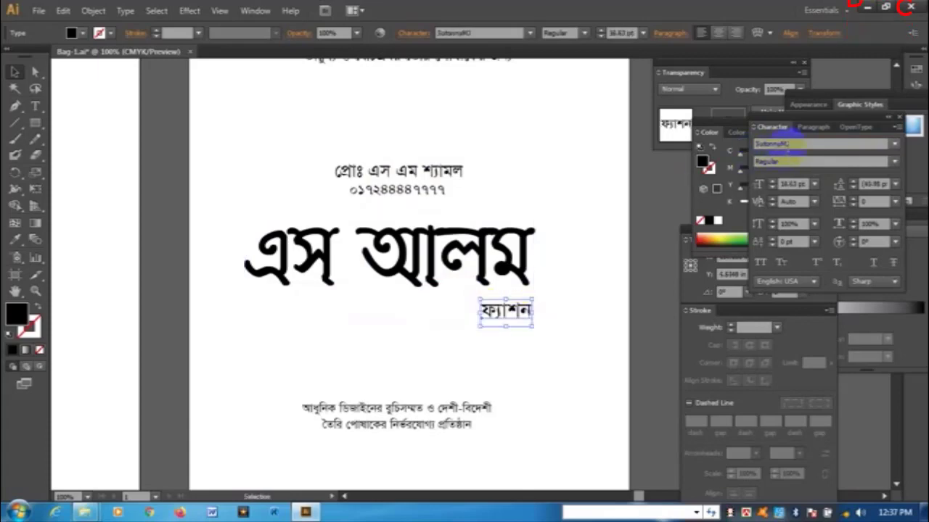
{"action": "left_click", "coordinate": [783, 143]}
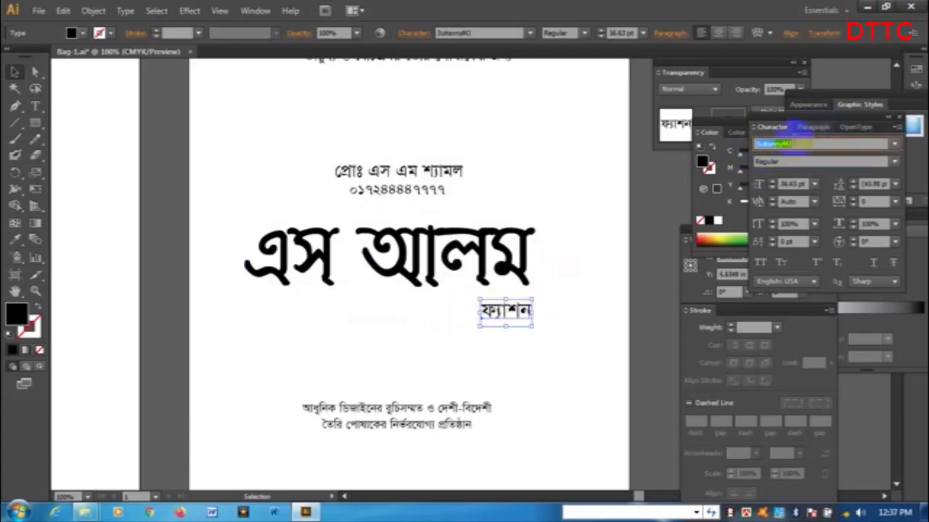
{"action": "left_click", "coordinate": [707, 141]}
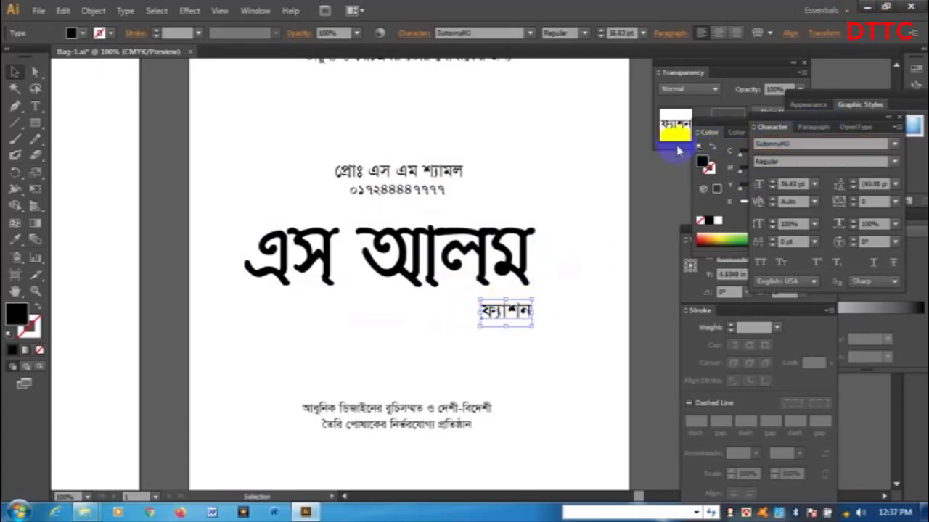
{"action": "left_click", "coordinate": [783, 144]}
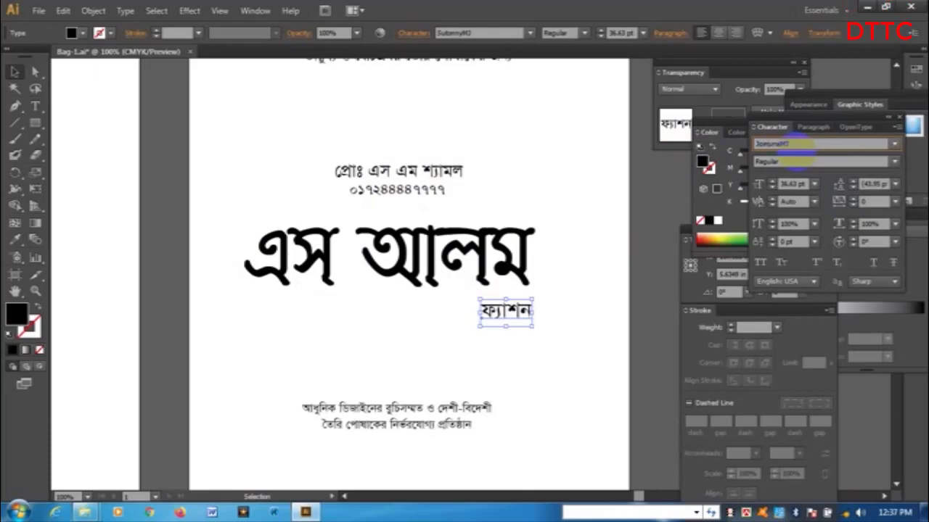
{"action": "key", "text": "Return"}
{"action": "left_click", "coordinate": [485, 351]}
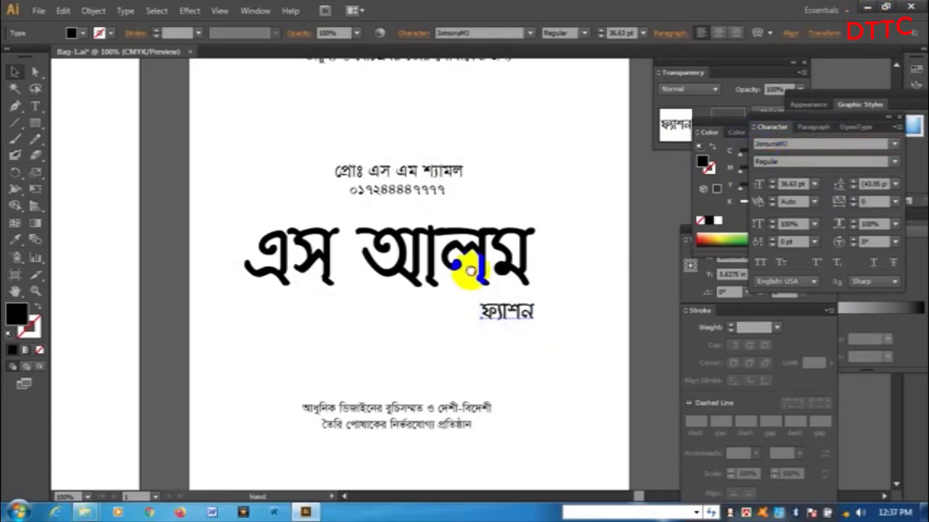
Step: Set the size of the two-line slogan beneath the shop name to 25 pt
{"action": "scroll", "coordinate": [466, 266], "scroll_direction": "down", "scroll_amount": 3}
{"action": "left_click", "coordinate": [456, 297]}
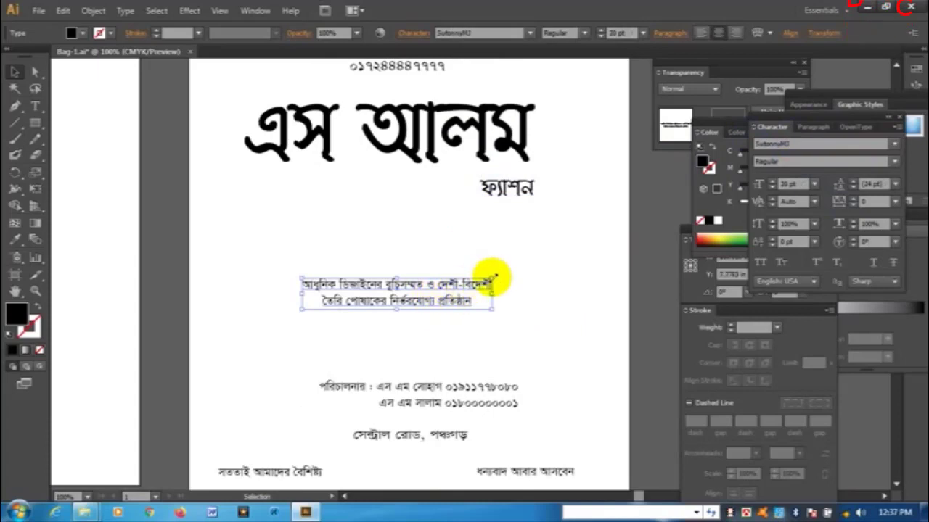
{"action": "mouse_move", "coordinate": [494, 277]}
{"action": "left_mouse_down"}
{"action": "mouse_move", "coordinate": [507, 266]}
{"action": "mouse_move", "coordinate": [511, 275]}
{"action": "left_mouse_up"}
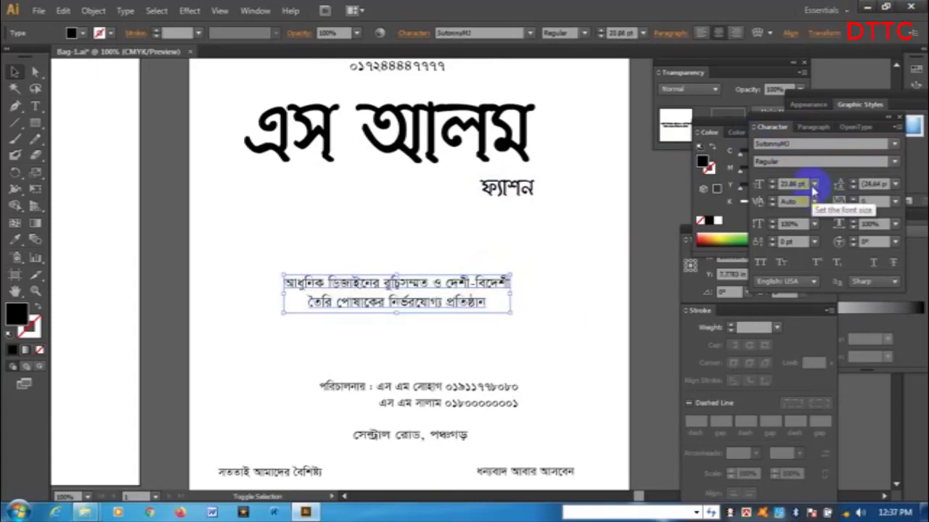
{"action": "left_click", "coordinate": [759, 186]}
{"action": "type", "text": "1"}
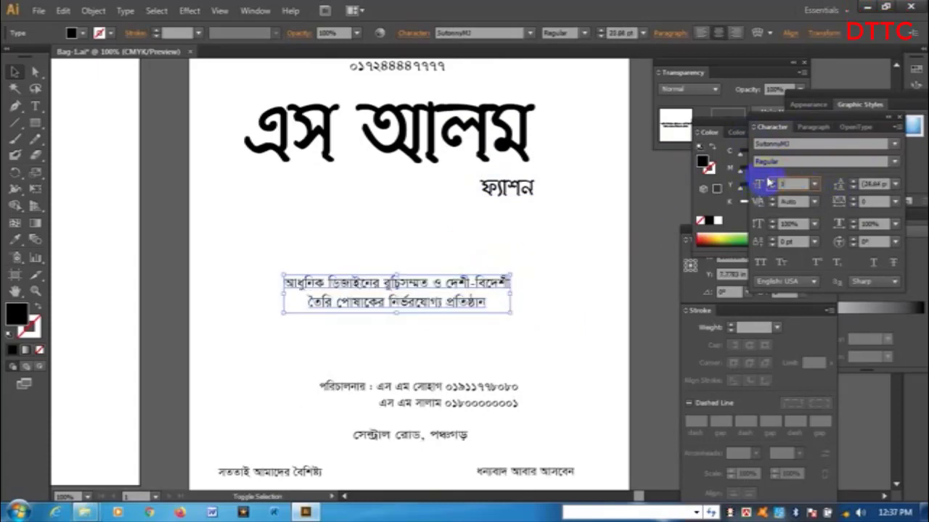
{"action": "type", "text": "4"}
{"action": "key", "text": "Return"}
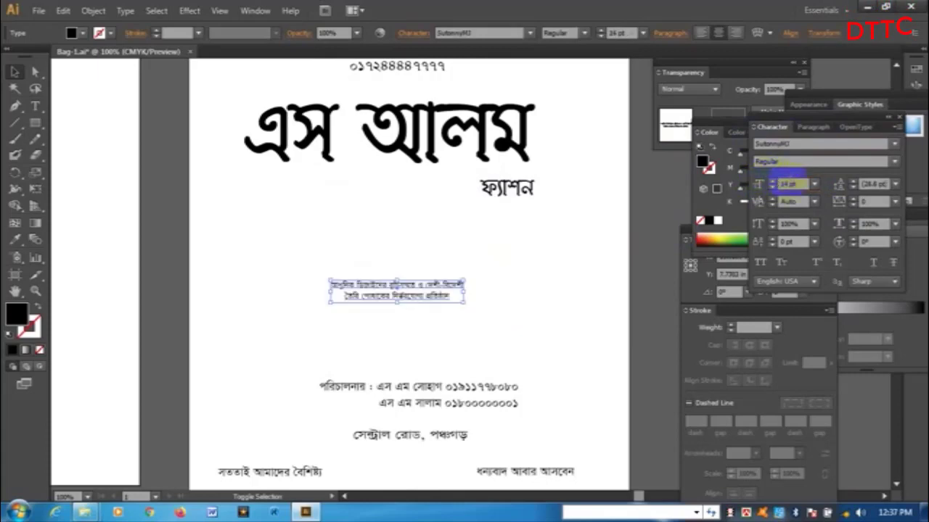
{"action": "left_click", "coordinate": [747, 187]}
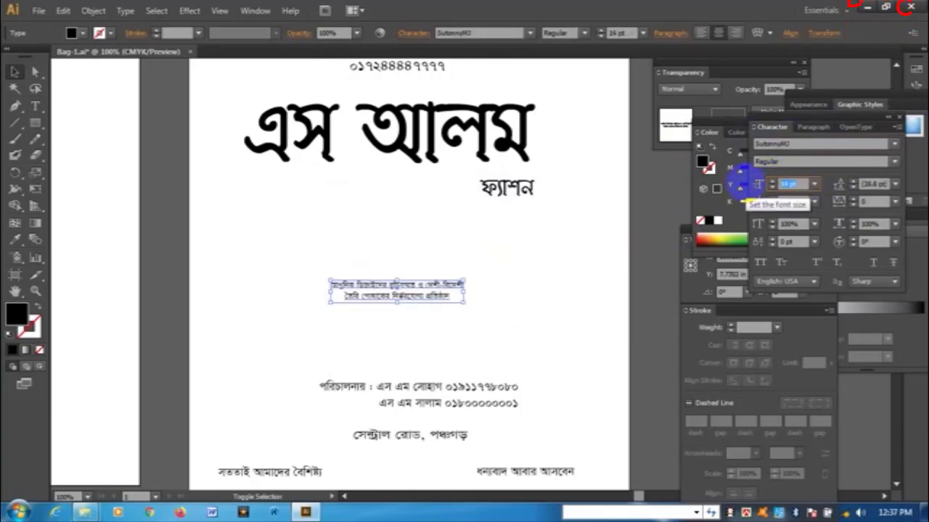
{"action": "type", "text": "25"}
{"action": "key", "text": "Return"}
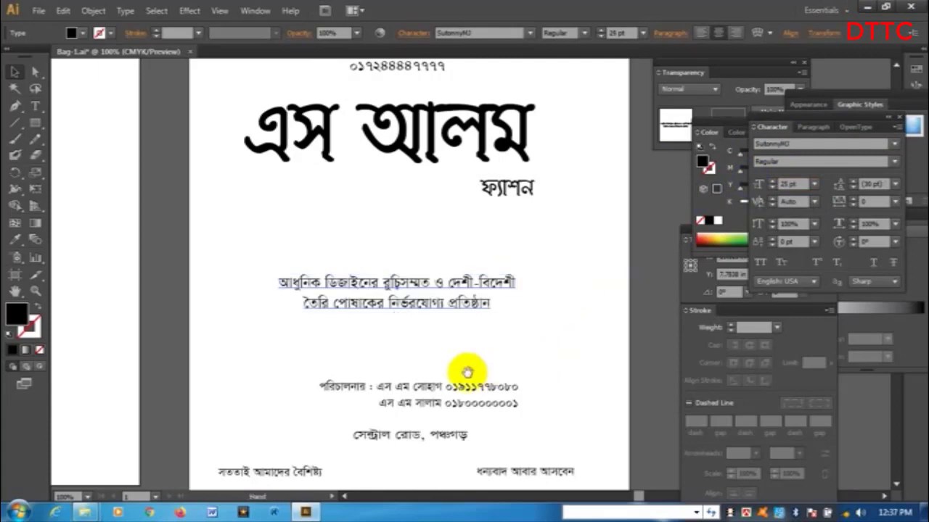
Step: Shift the two management contact lines left so they centre under the slogan, and enlarge them to about 23.69 pt
{"action": "scroll", "coordinate": [406, 340], "scroll_direction": "down", "scroll_amount": 2}
{"action": "left_click_drag", "start_coordinate": [292, 294], "coordinate": [433, 319]}
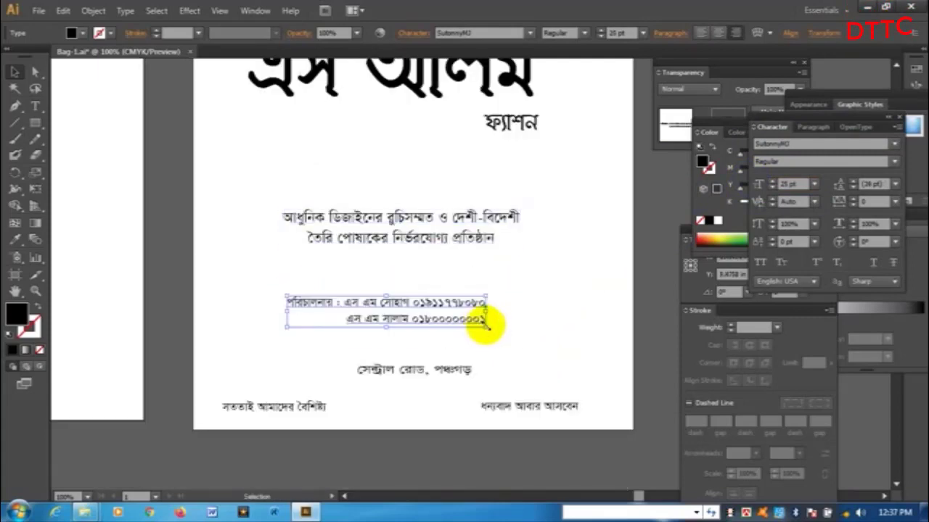
{"action": "mouse_move", "coordinate": [492, 325]}
{"action": "left_mouse_down"}
{"action": "mouse_move", "coordinate": [504, 338]}
{"action": "mouse_move", "coordinate": [477, 321]}
{"action": "mouse_move", "coordinate": [488, 325]}
{"action": "left_mouse_up"}
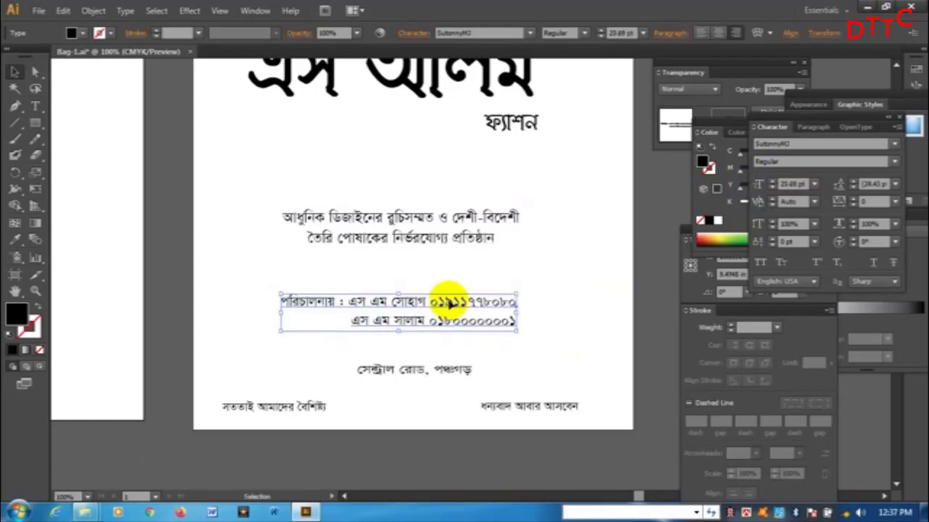
Step: Enlarge the address line to about two-thirds of the page width and centre it between the contact lines and the footer texts
{"action": "left_click", "coordinate": [469, 368]}
{"action": "left_click_drag", "start_coordinate": [473, 367], "coordinate": [586, 353]}
{"action": "left_click_drag", "start_coordinate": [462, 362], "coordinate": [462, 350]}
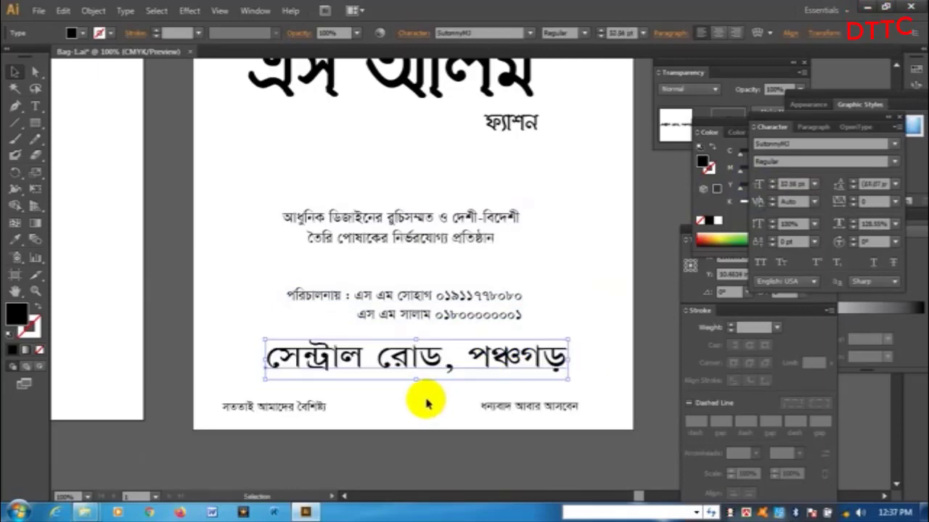
{"action": "left_click", "coordinate": [427, 399]}
{"action": "left_click", "coordinate": [478, 412]}
{"action": "left_click", "coordinate": [296, 411], "text": "shift"}
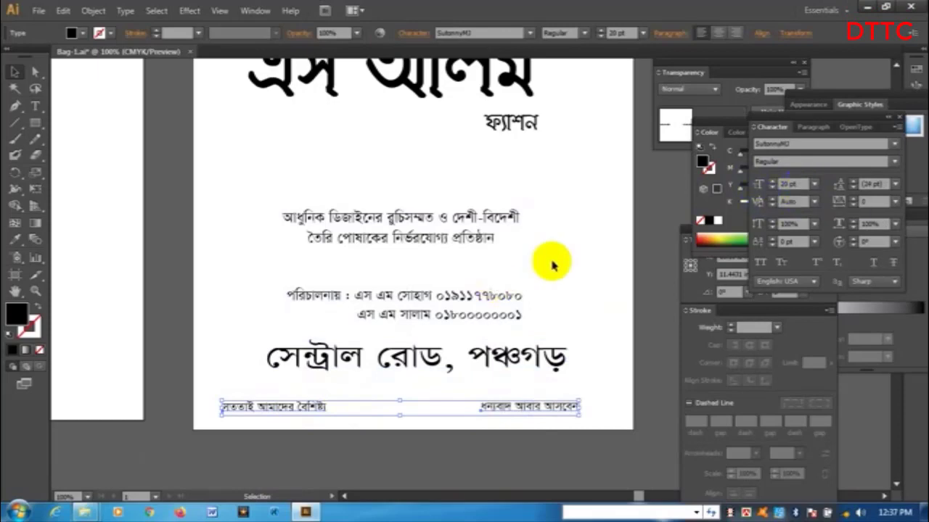
{"action": "left_click", "coordinate": [597, 234]}
Step: Duplicate the white background rectangle in place and shorten the copy to a full-width strip around the one-line slogan at the page's upper edge
{"action": "key", "text": "space"}
{"action": "left_click_drag", "start_coordinate": [528, 174], "coordinate": [523, 339]}
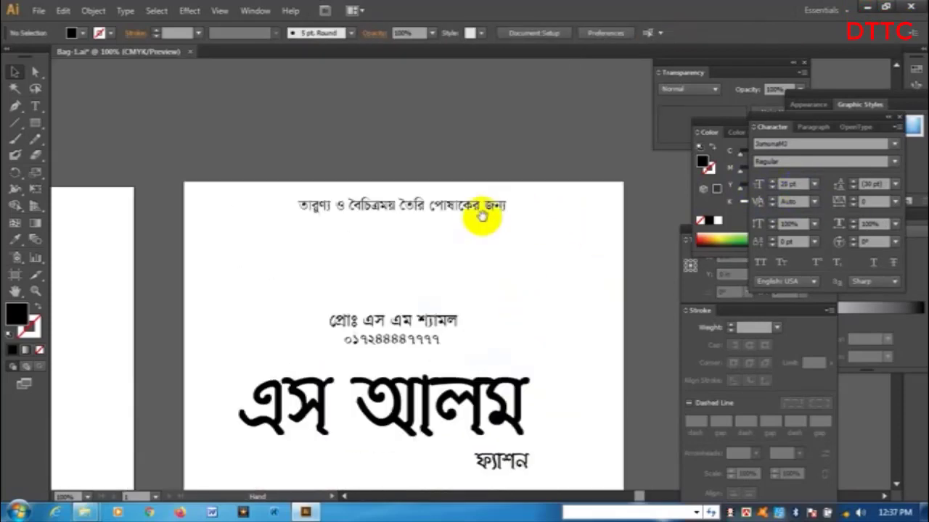
{"action": "left_click_drag", "start_coordinate": [486, 214], "coordinate": [487, 188]}
{"action": "left_click", "coordinate": [576, 181]}
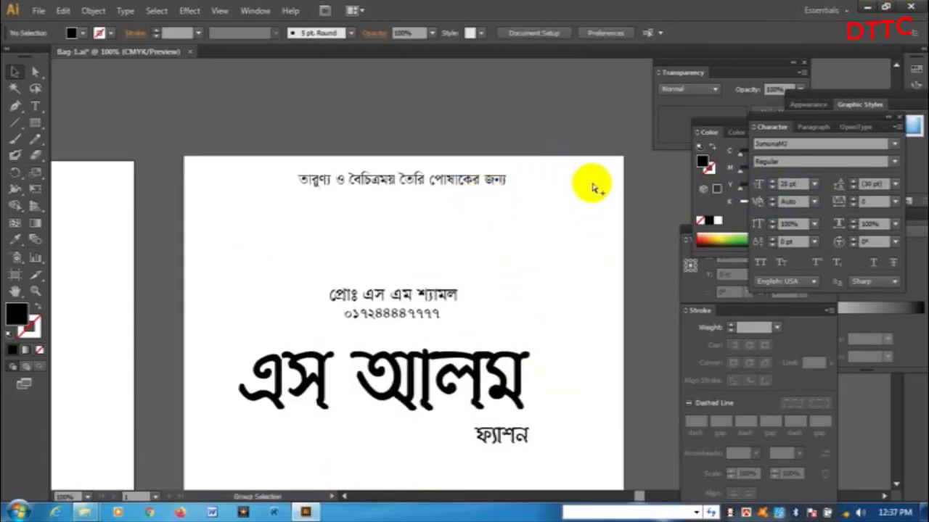
{"action": "key", "text": "d"}
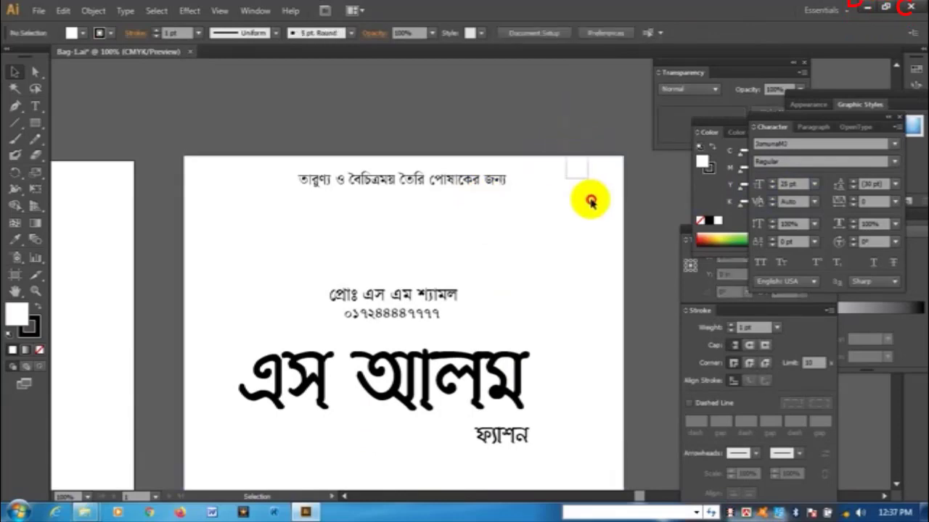
{"action": "left_click_drag", "start_coordinate": [590, 202], "coordinate": [592, 201]}
{"action": "key", "text": "v"}
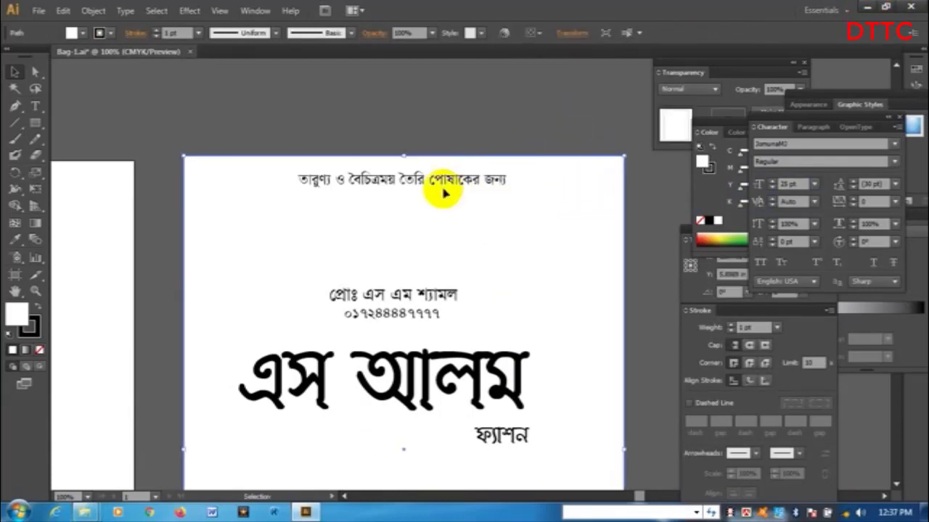
{"action": "key", "text": "ctrl+minus"}
{"action": "key", "text": "ctrl+minus"}
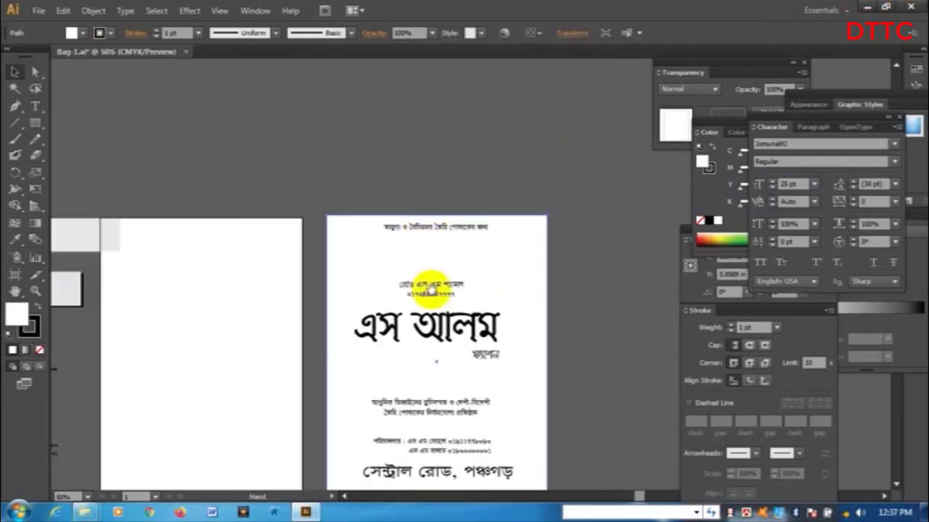
{"action": "left_click_drag", "start_coordinate": [481, 308], "coordinate": [436, 190]}
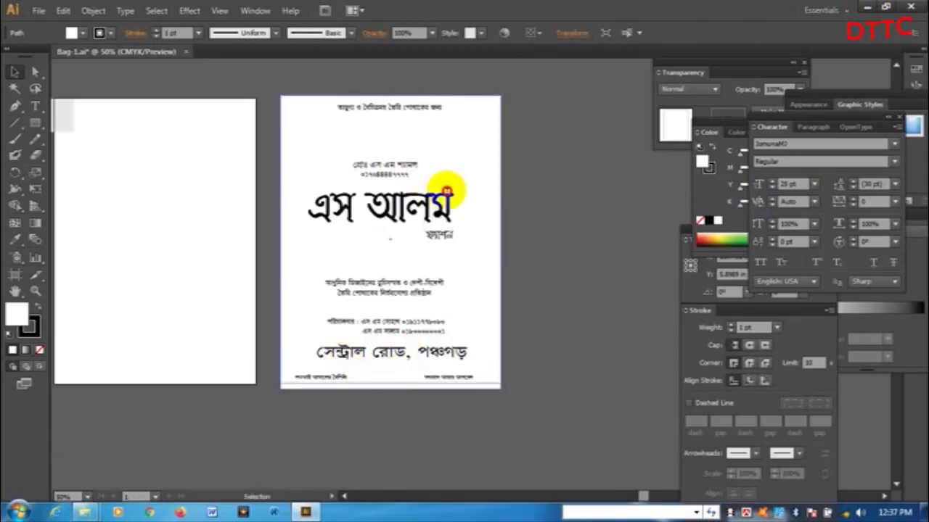
{"action": "left_click", "coordinate": [448, 116]}
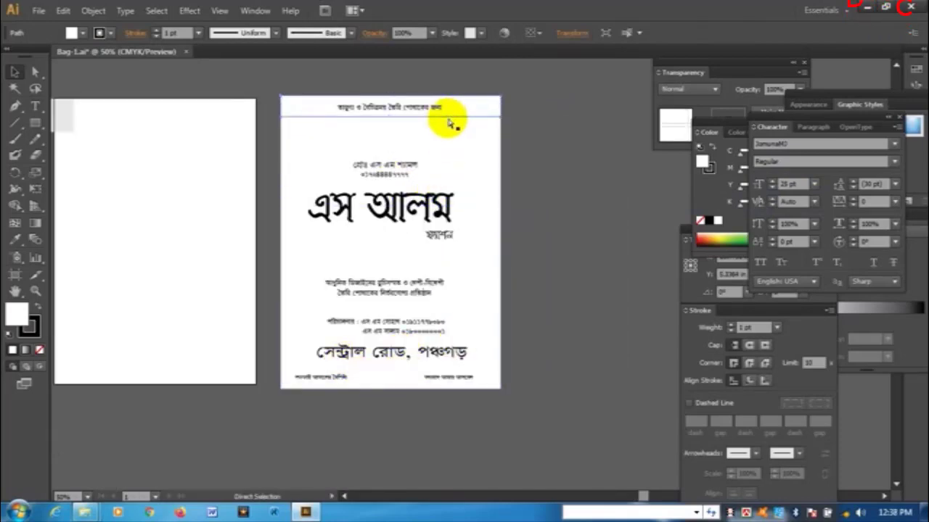
Step: Fill the header strip with black
{"action": "key", "text": "ctrl+plus"}
{"action": "key", "text": "ctrl+plus"}
{"action": "left_click_drag", "start_coordinate": [415, 126], "coordinate": [462, 288]}
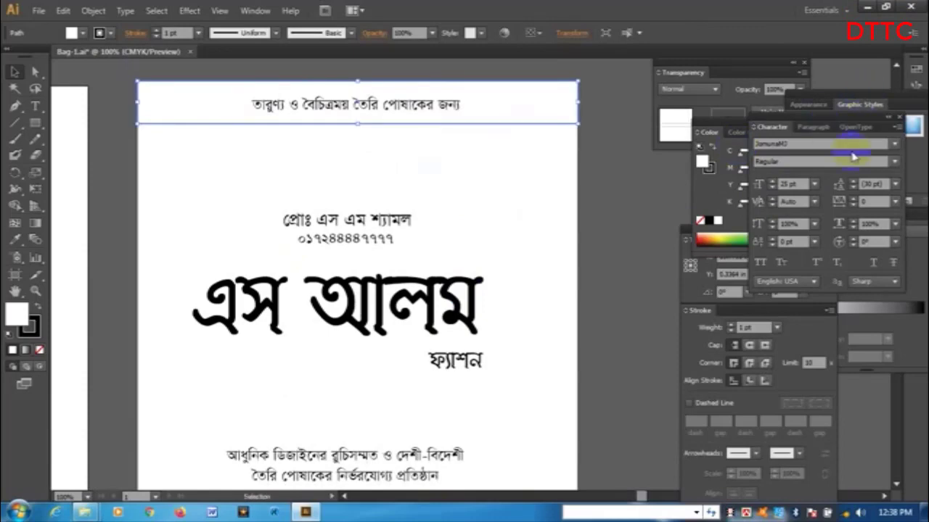
{"action": "left_click", "coordinate": [707, 192]}
{"action": "left_click", "coordinate": [708, 218]}
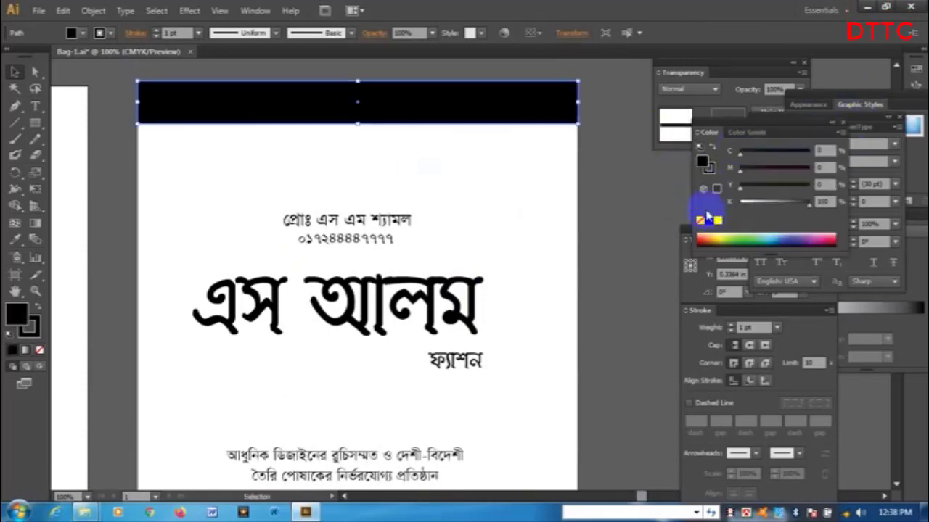
{"action": "left_click", "coordinate": [441, 166]}
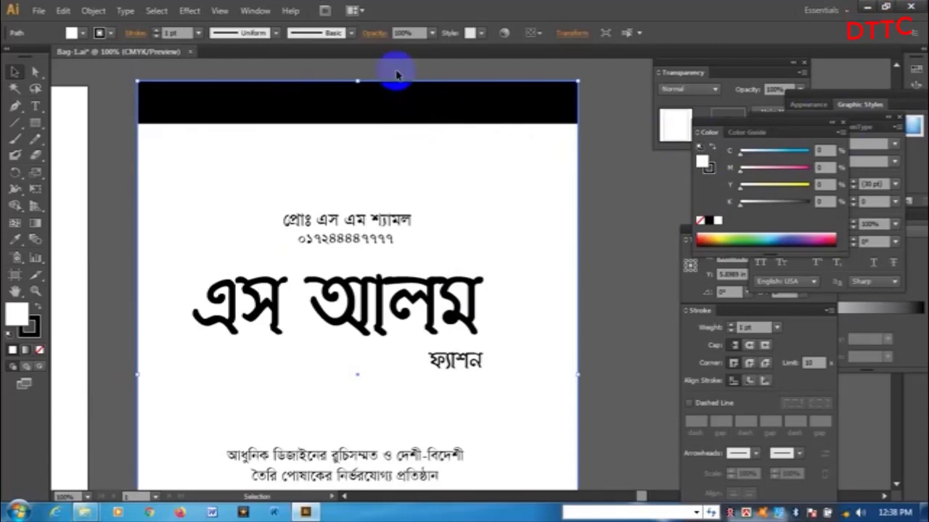
{"action": "left_click", "coordinate": [610, 161]}
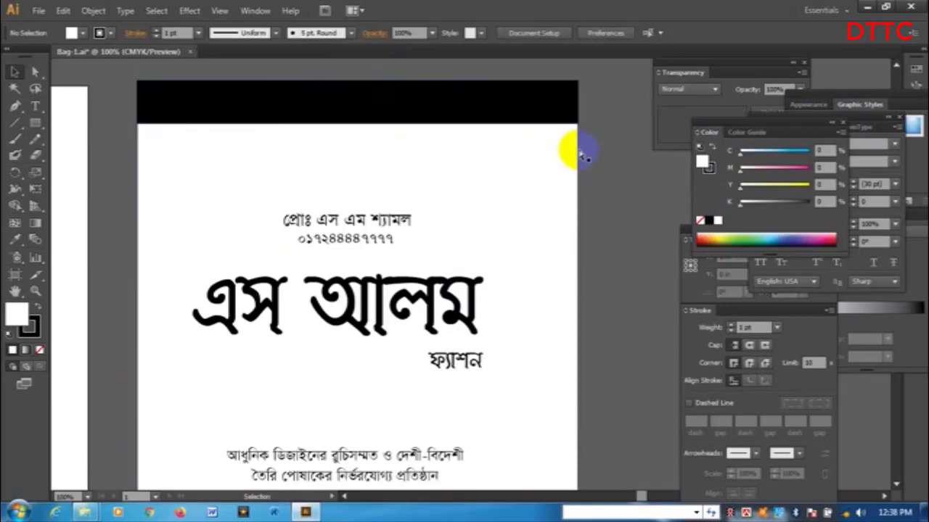
Step: Using outline display to reach the slogan on the black strip, recolour it white by setting K to 0%, and return to preview
{"action": "key", "text": "ctrl+y"}
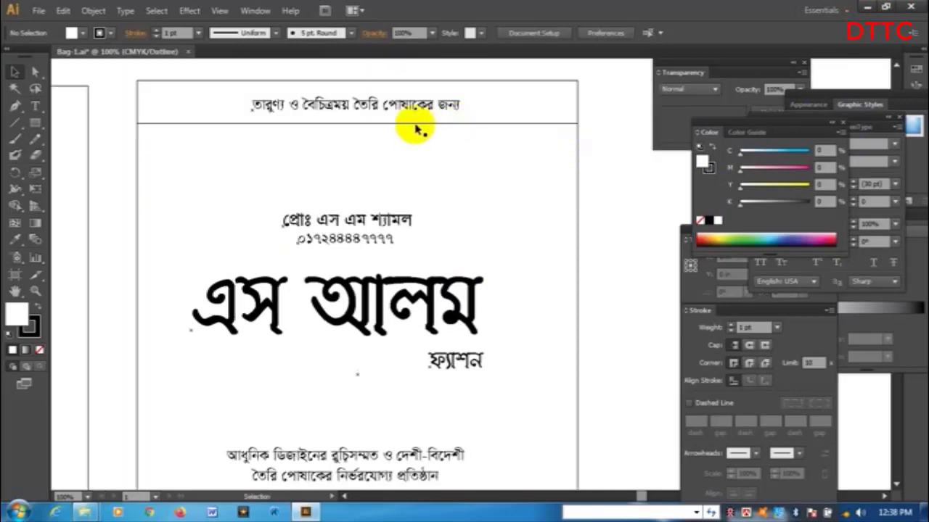
{"action": "left_click", "coordinate": [361, 106]}
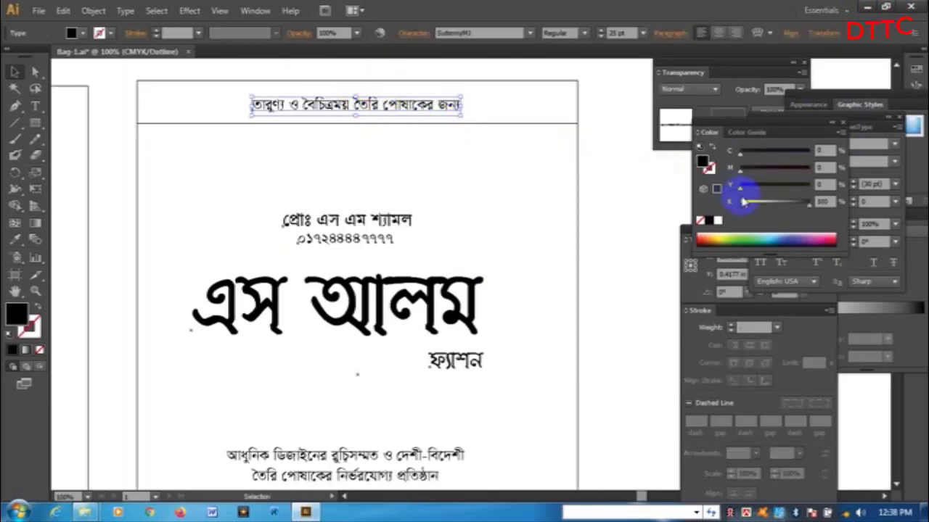
{"action": "left_click_drag", "start_coordinate": [807, 208], "coordinate": [705, 202]}
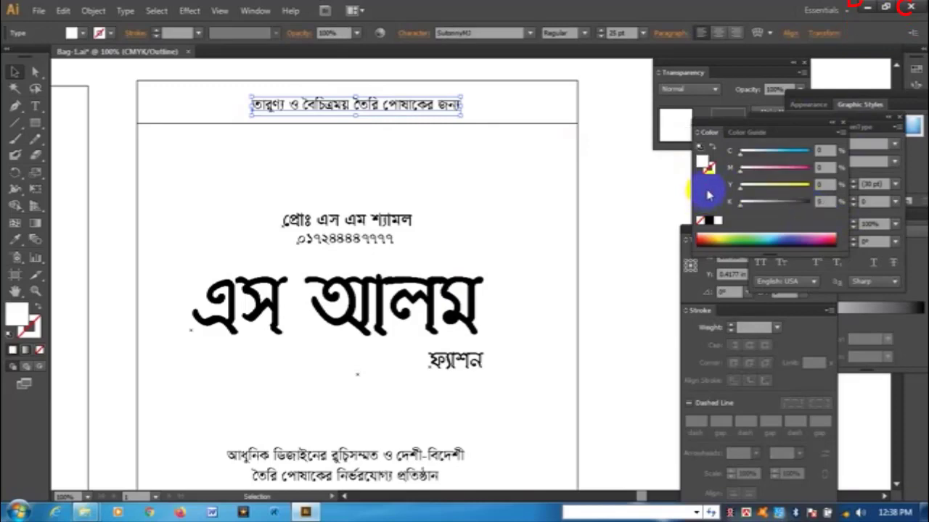
{"action": "key", "text": "ctrl+y"}
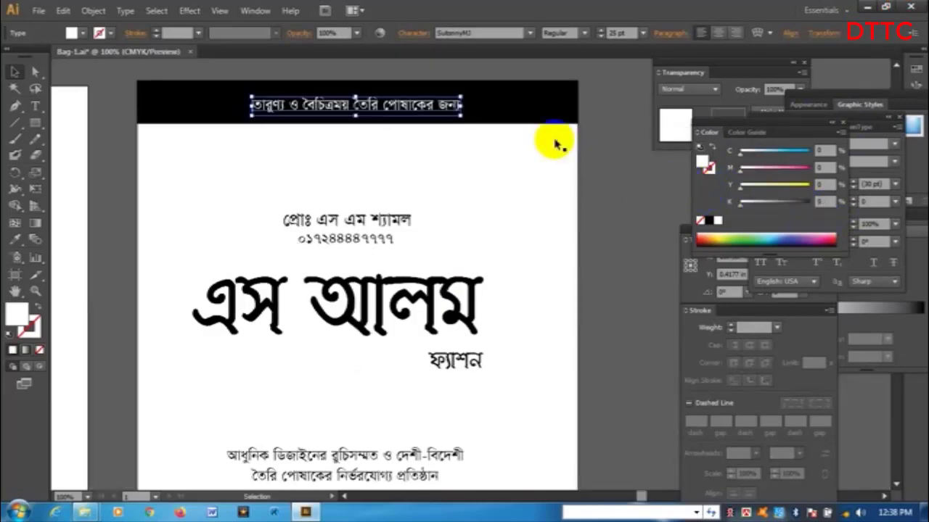
{"action": "left_click", "coordinate": [508, 94]}
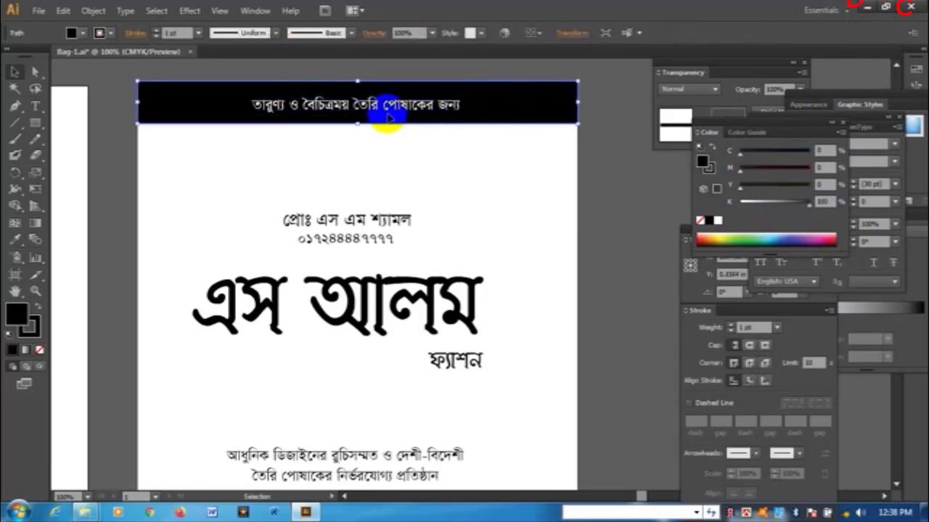
{"action": "left_click", "coordinate": [365, 122]}
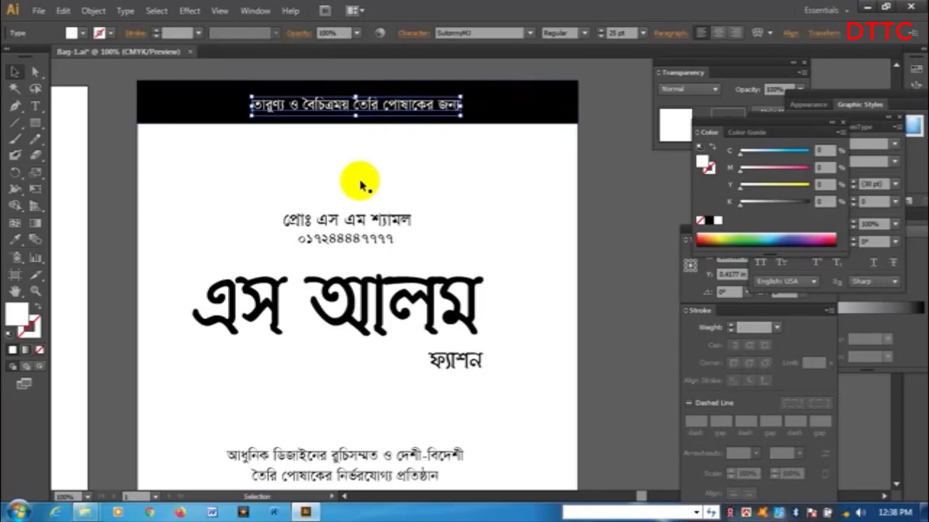
{"action": "scroll", "coordinate": [410, 174], "scroll_direction": "down", "scroll_amount": 6}
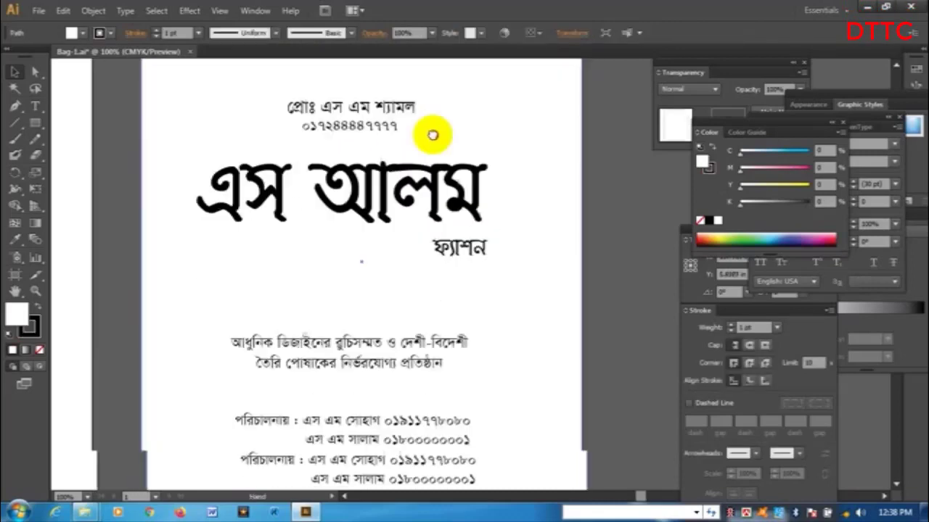
{"action": "scroll", "coordinate": [450, 206], "scroll_direction": "up", "scroll_amount": 7}
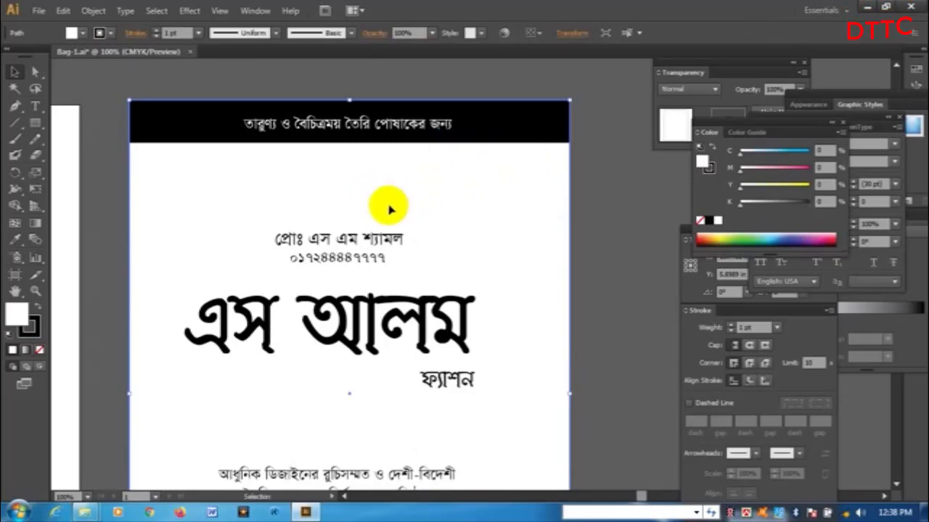
{"action": "left_click_drag", "start_coordinate": [380, 217], "coordinate": [396, 199]}
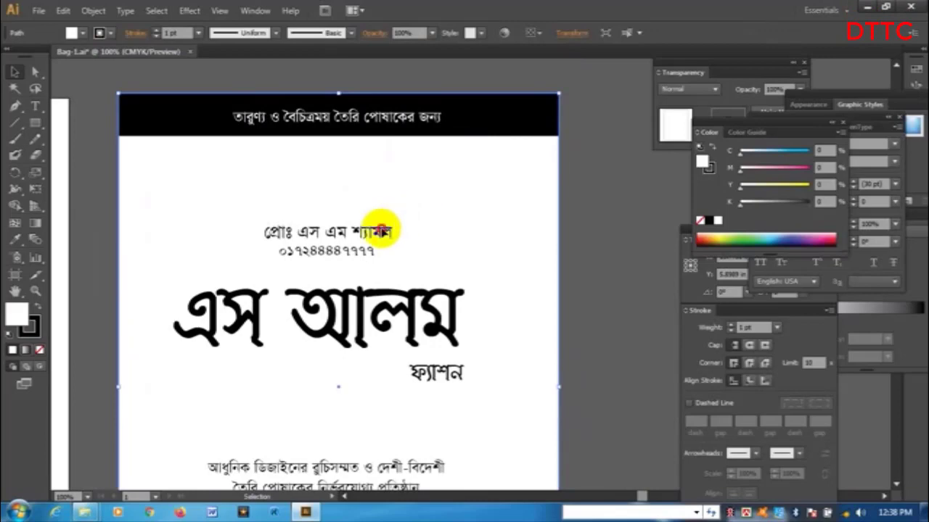
Step: Give the proprietor name line above the phone number an 8 pt black stroke
{"action": "left_click", "coordinate": [383, 228]}
{"action": "key", "text": "a"}
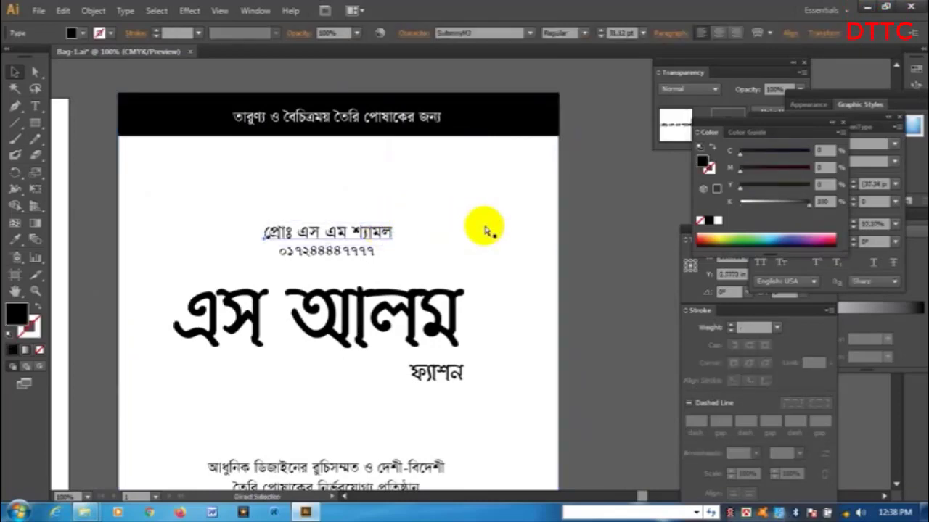
{"action": "scroll", "coordinate": [485, 230], "scroll_direction": "up", "scroll_amount": 2}
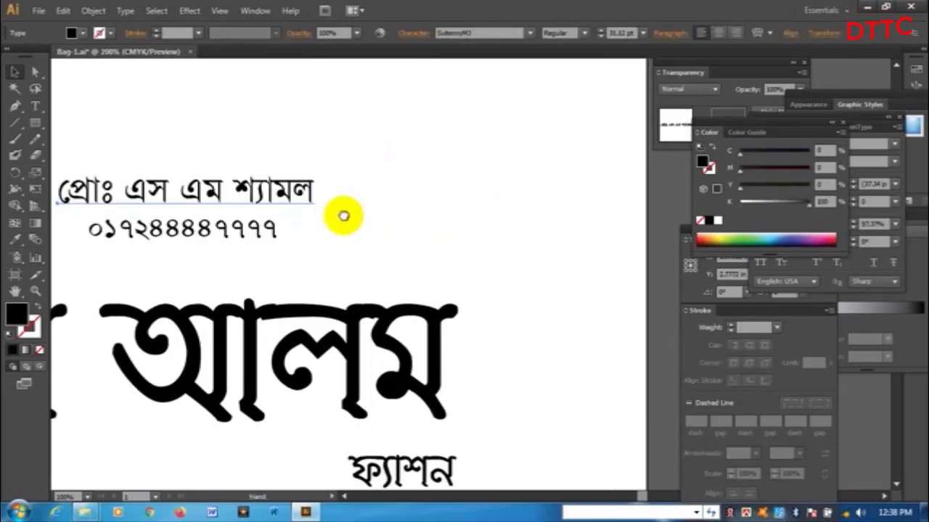
{"action": "left_click_drag", "start_coordinate": [376, 213], "coordinate": [530, 211]}
{"action": "key", "text": "v"}
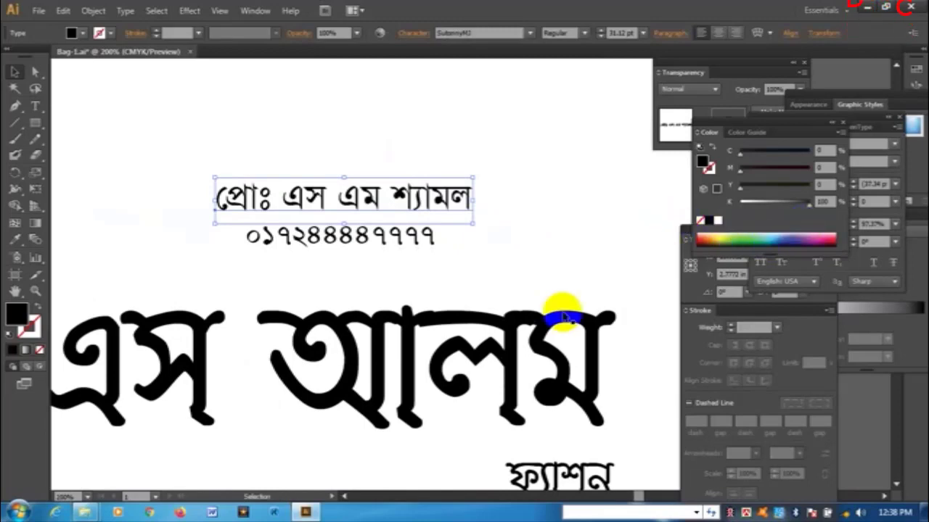
{"action": "key", "text": "a"}
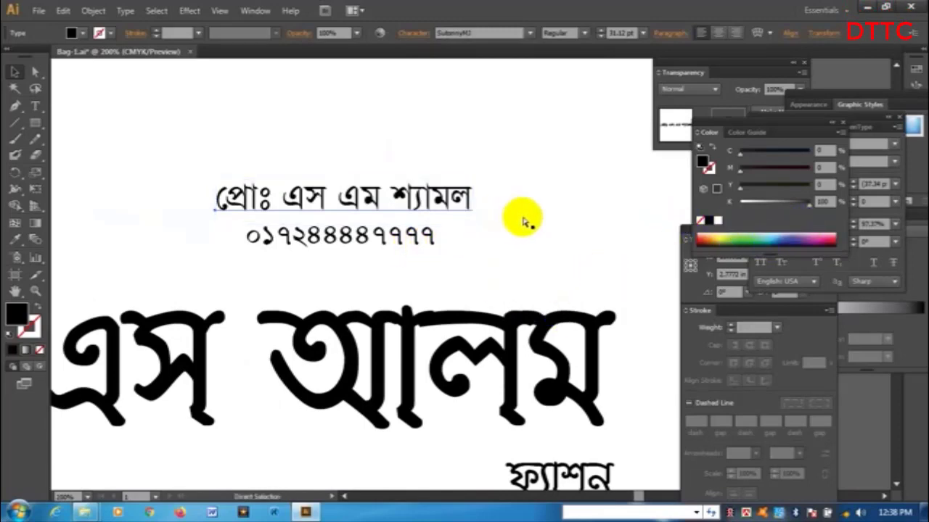
{"action": "left_click", "coordinate": [754, 327]}
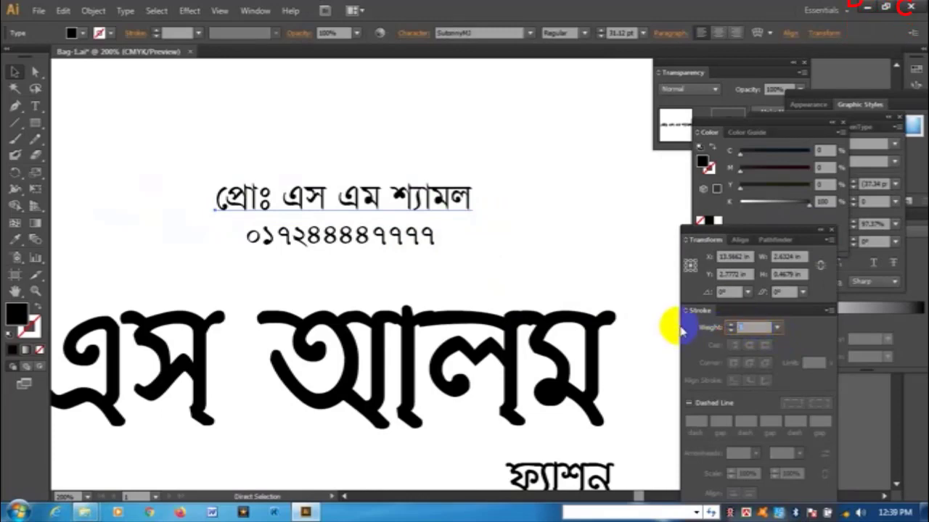
{"action": "type", "text": "8"}
{"action": "key", "text": "Return"}
{"action": "left_click", "coordinate": [383, 201]}
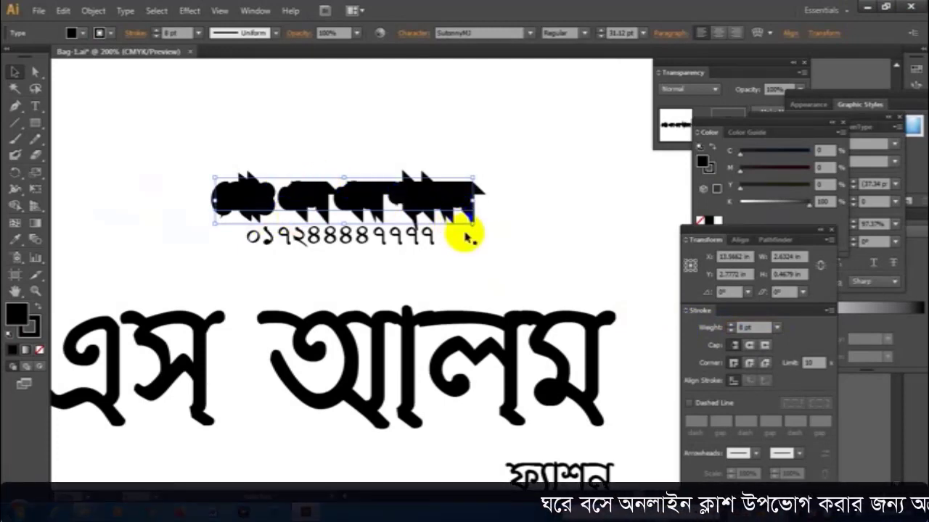
Step: Set the thick stroke on the proprietor name line to round caps and round joins
{"action": "left_click", "coordinate": [750, 346]}
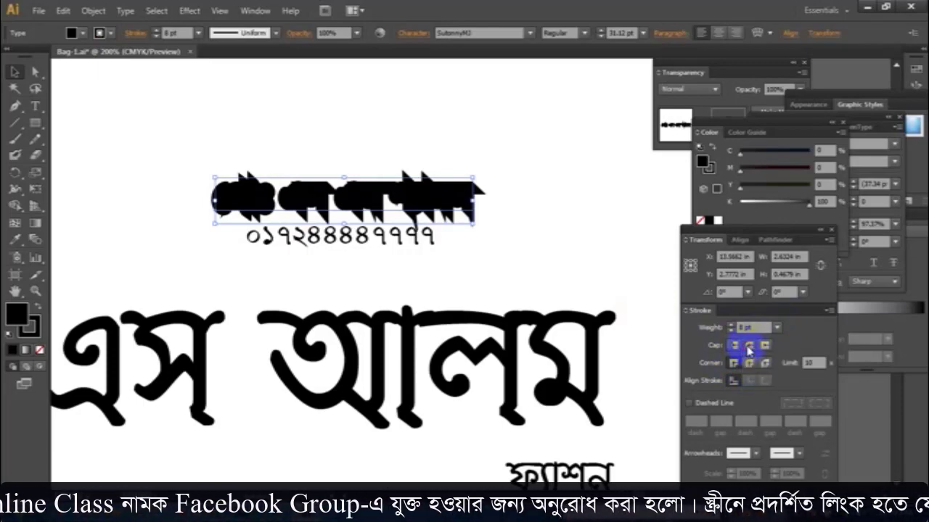
{"action": "left_click", "coordinate": [544, 162]}
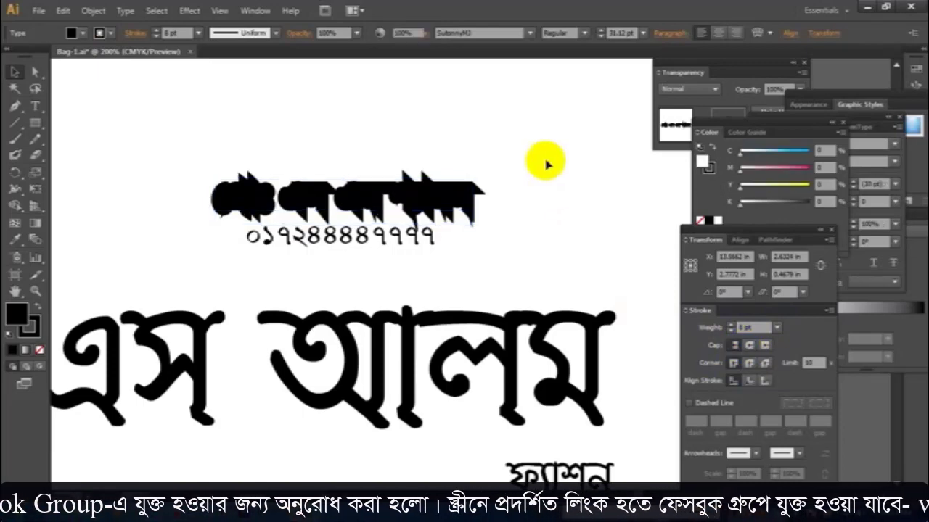
{"action": "left_click", "coordinate": [464, 211]}
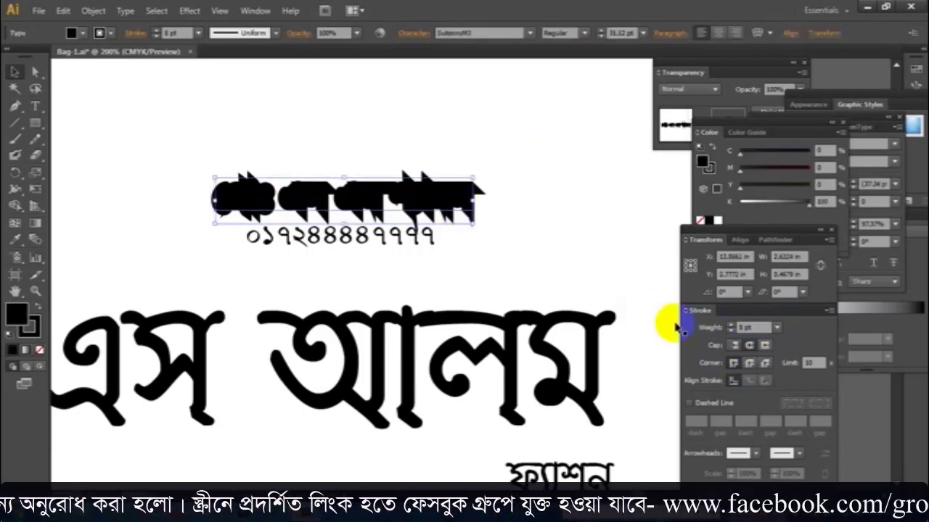
{"action": "left_click", "coordinate": [749, 363]}
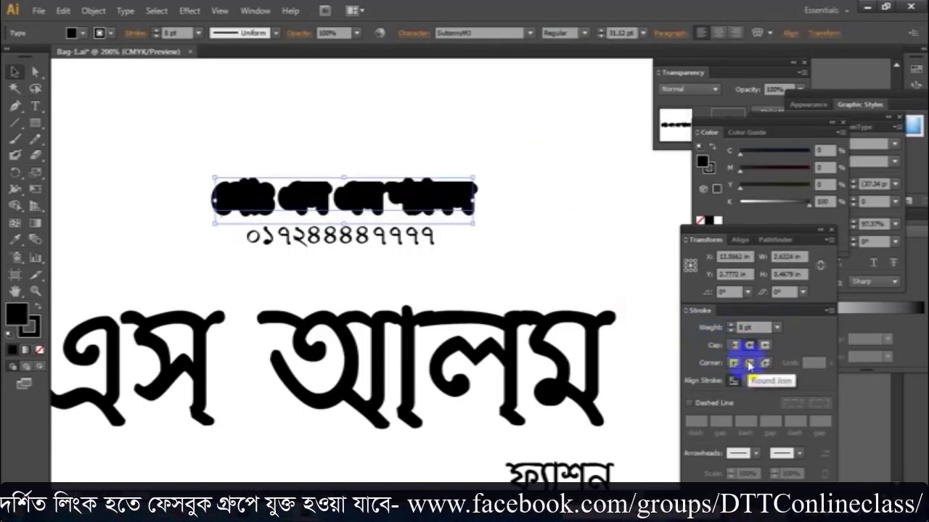
{"action": "left_click", "coordinate": [752, 347]}
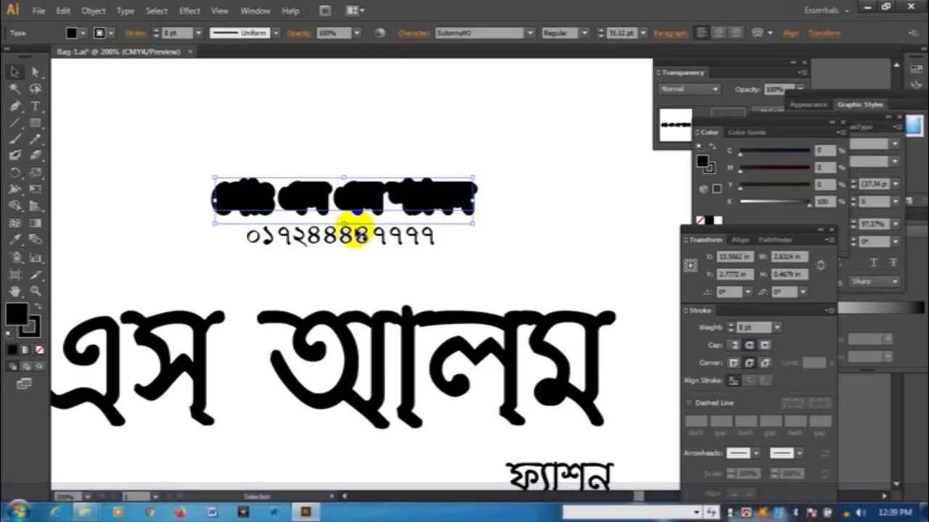
Step: Place a copy of the outlined name line directly in front, with a 4 pt stroke and a white fill
{"action": "key", "text": "d"}
{"action": "key", "text": "t"}
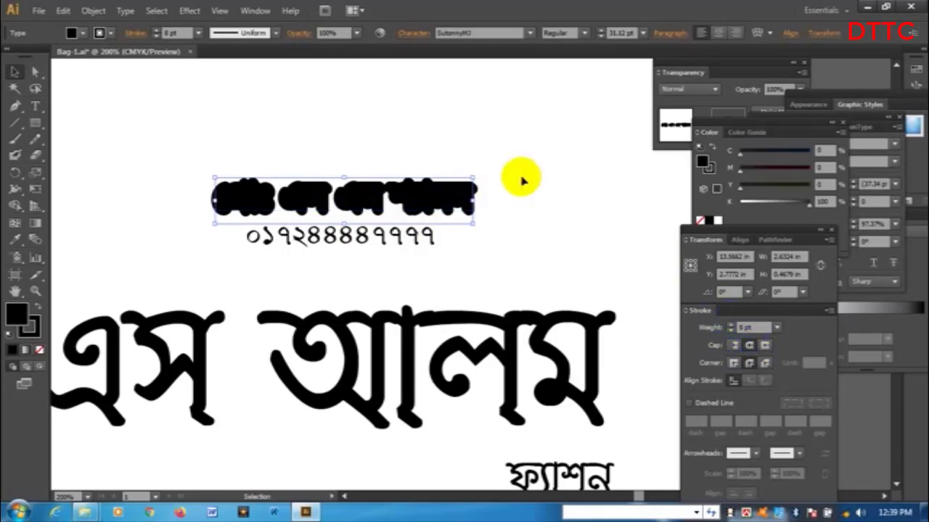
{"action": "key", "text": "v"}
{"action": "left_click", "coordinate": [463, 197]}
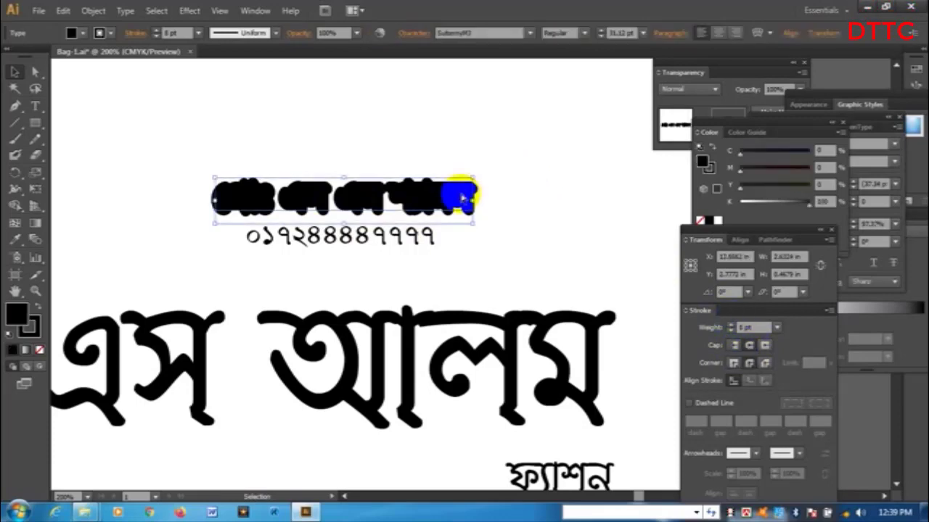
{"action": "left_click", "coordinate": [748, 325]}
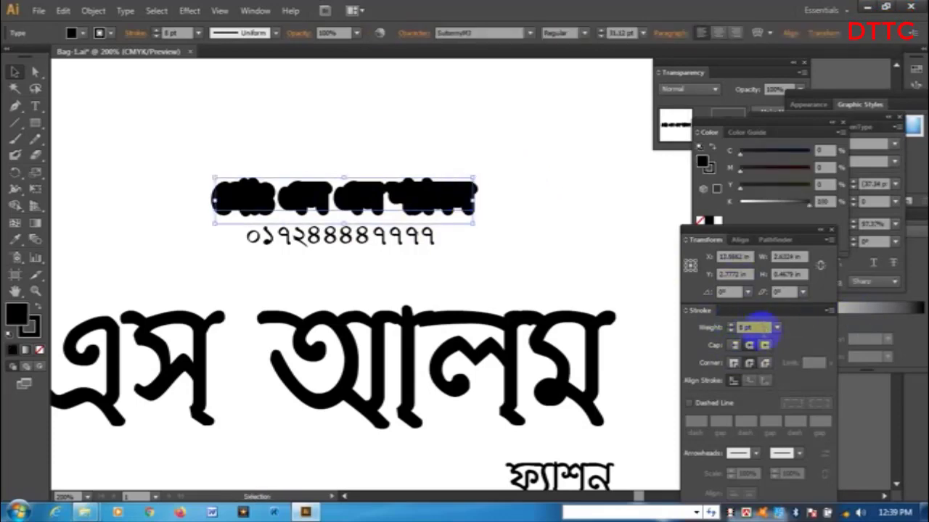
{"action": "left_click", "coordinate": [707, 328]}
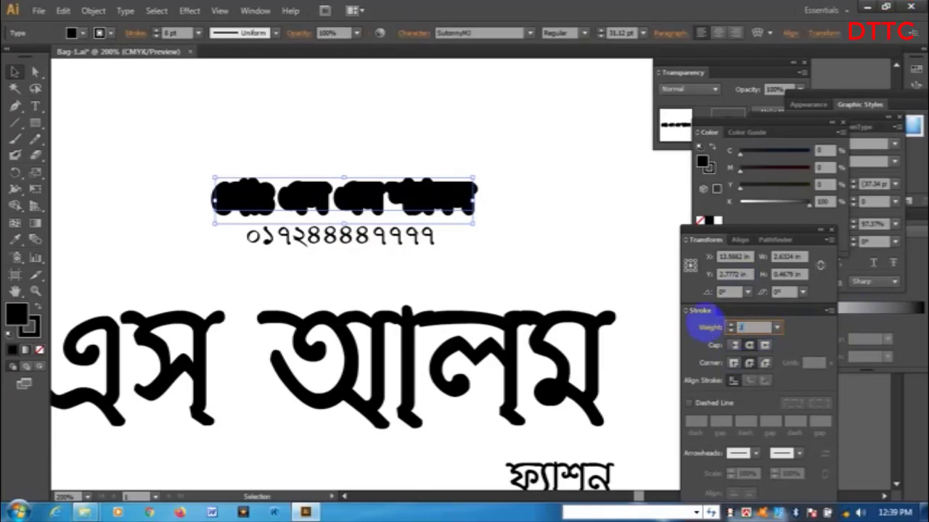
{"action": "type", "text": "4"}
{"action": "key", "text": "Return"}
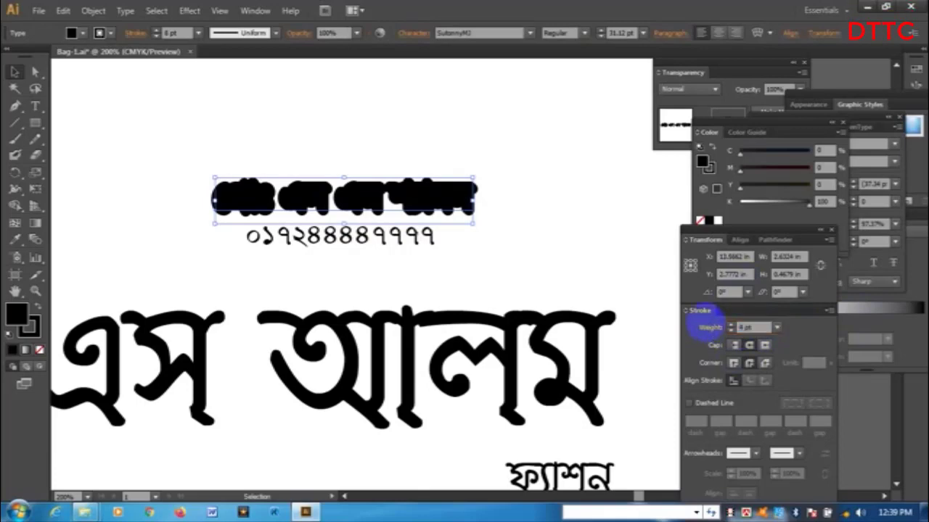
{"action": "left_click", "coordinate": [713, 207]}
{"action": "left_click_drag", "start_coordinate": [713, 208], "coordinate": [713, 205]}
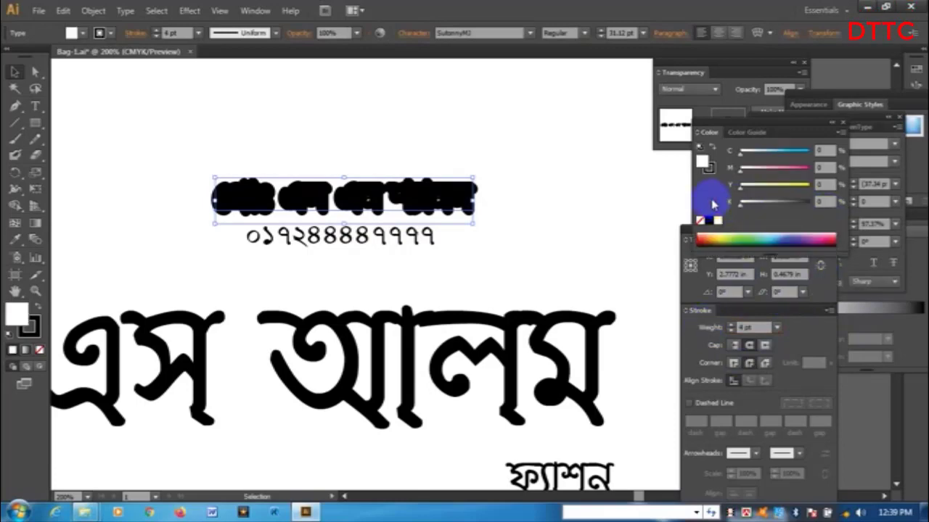
Step: Try a 7 pt stroke weight on the white-filled copy of the name line
{"action": "left_click", "coordinate": [732, 311]}
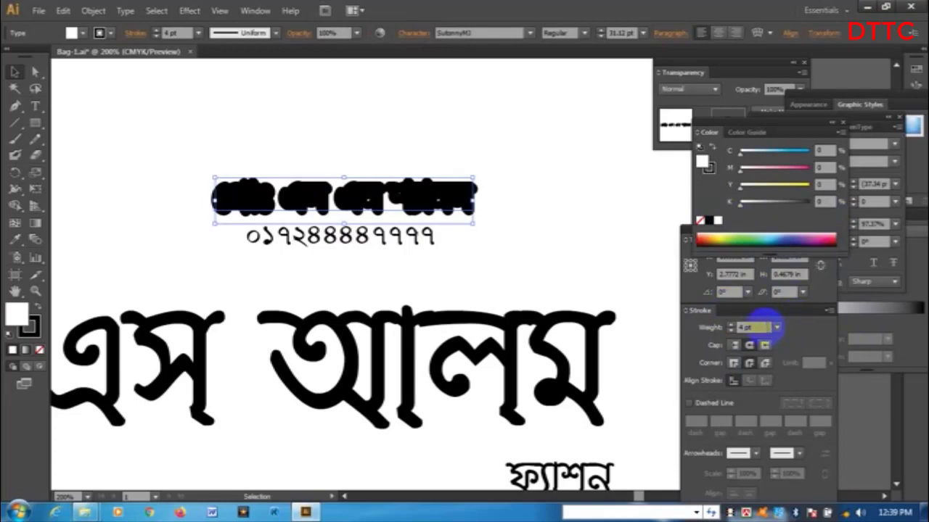
{"action": "left_click", "coordinate": [758, 327]}
{"action": "type", "text": "7"}
{"action": "key", "text": "Return"}
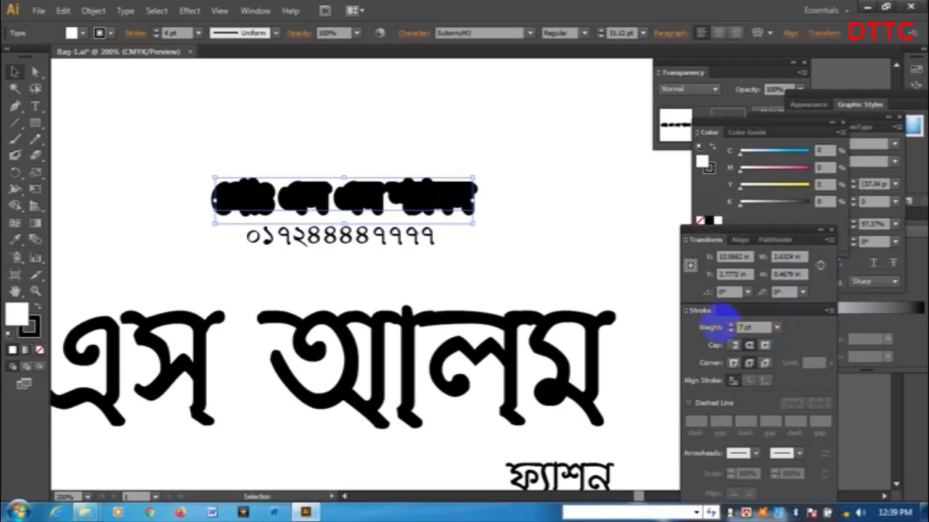
Step: Set the white-filled copy's stroke weight to 2 pt and colour the stroke white
{"action": "left_click", "coordinate": [698, 327]}
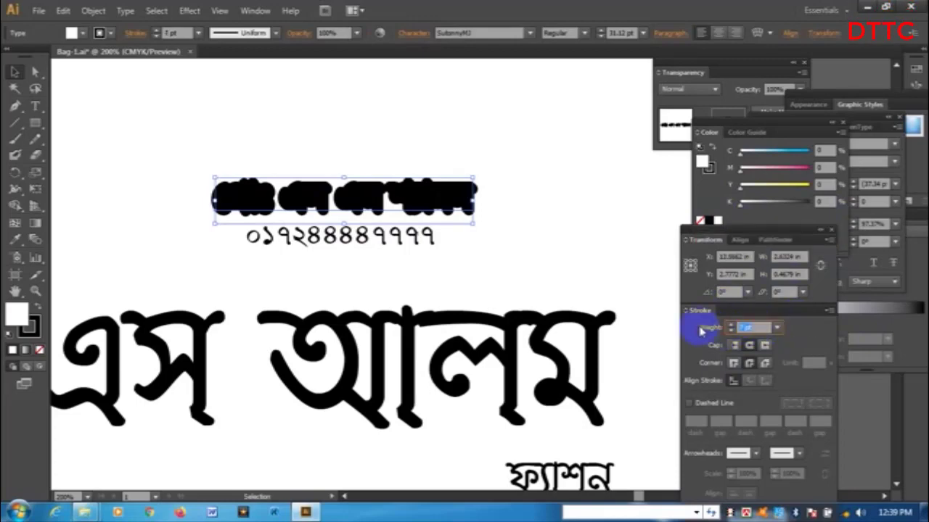
{"action": "left_click", "coordinate": [699, 329]}
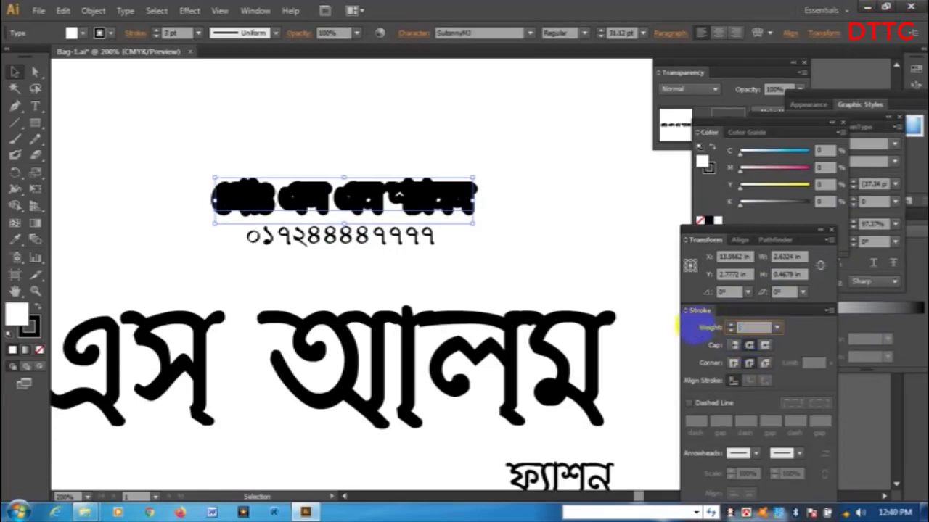
{"action": "type", "text": "2"}
{"action": "key", "text": "Return"}
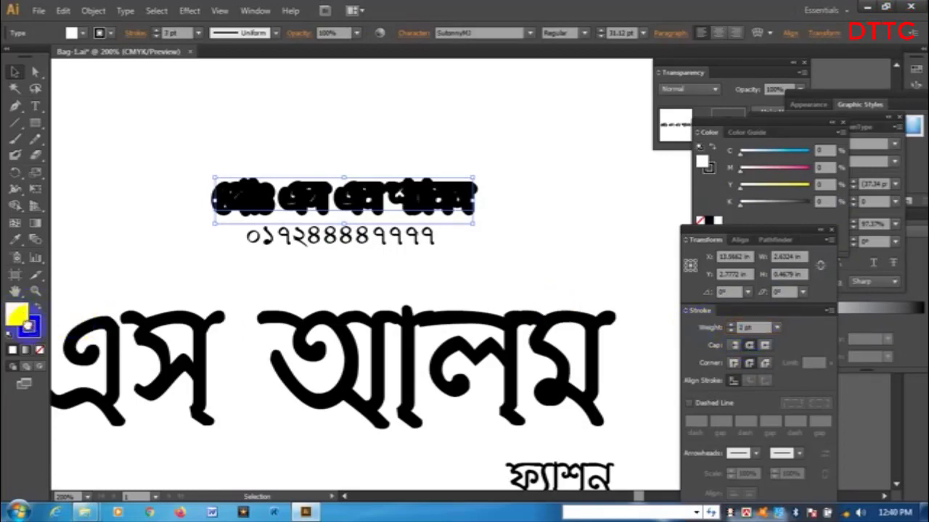
{"action": "left_click", "coordinate": [12, 332]}
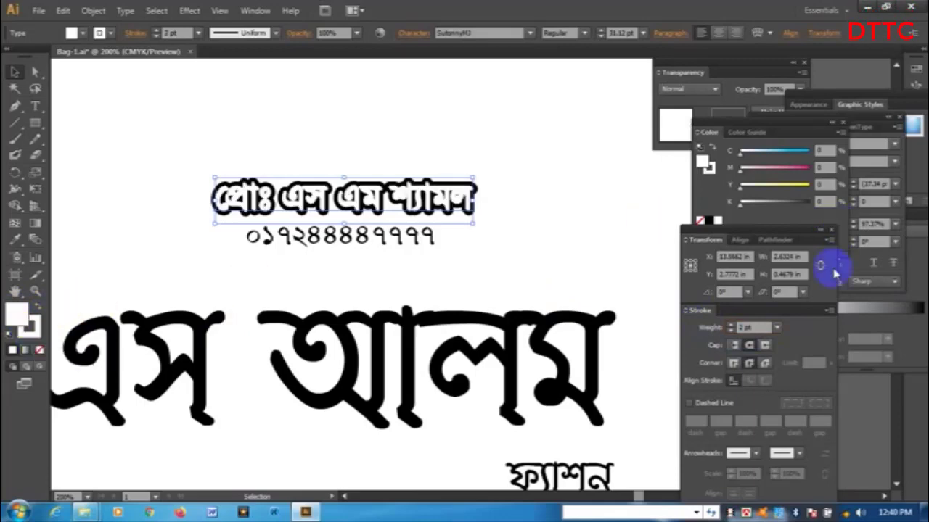
Step: Paste another black copy of the name line in front and reduce its stroke weight to 0 pt
{"action": "left_click", "coordinate": [365, 129]}
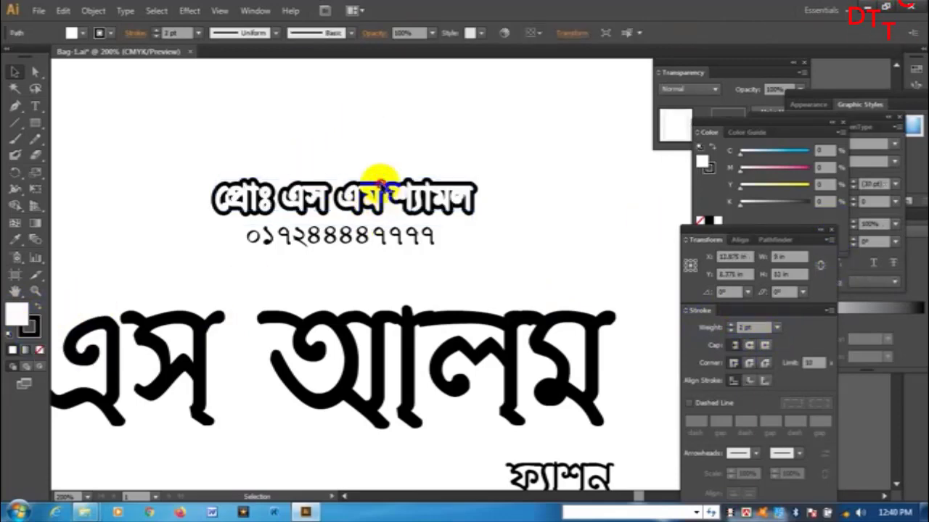
{"action": "left_click", "coordinate": [378, 180]}
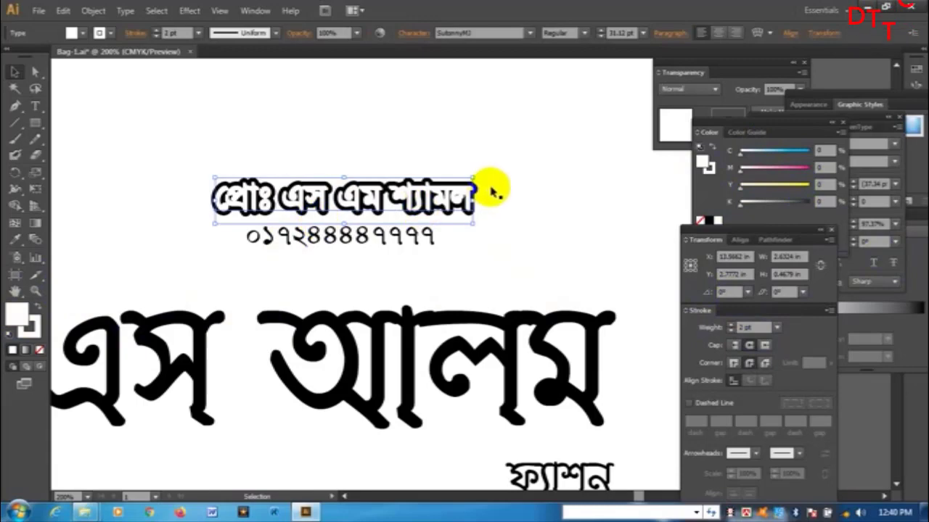
{"action": "key", "text": "ctrl+f"}
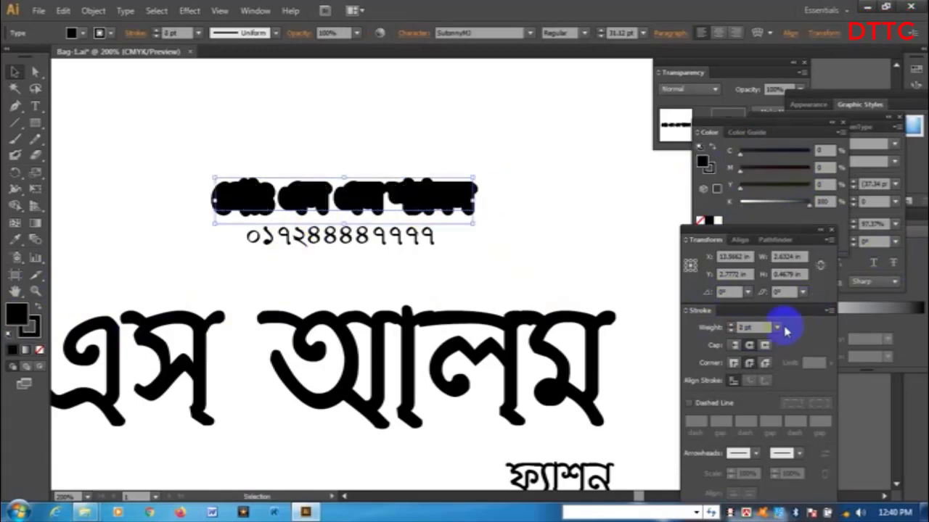
{"action": "left_click", "coordinate": [694, 327]}
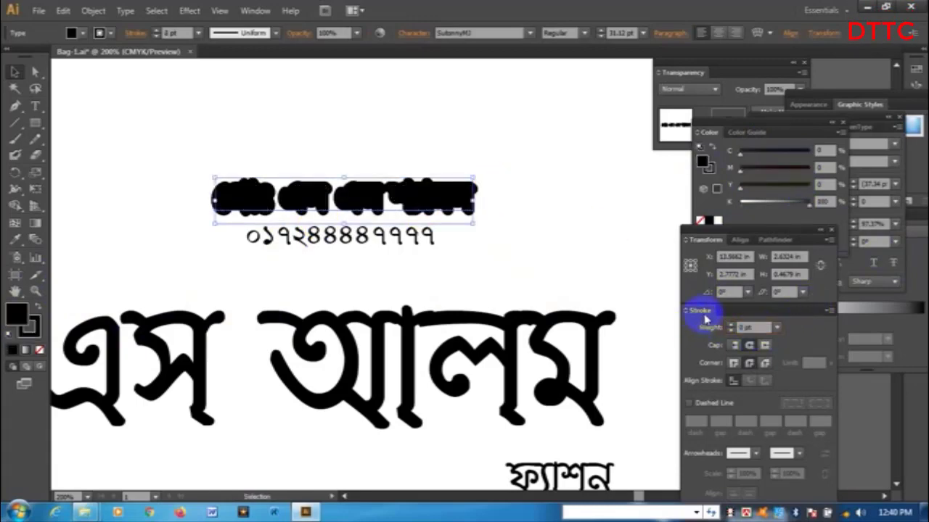
{"action": "key", "text": "ctrl+["}
{"action": "left_click", "coordinate": [541, 216]}
{"action": "left_click", "coordinate": [494, 202]}
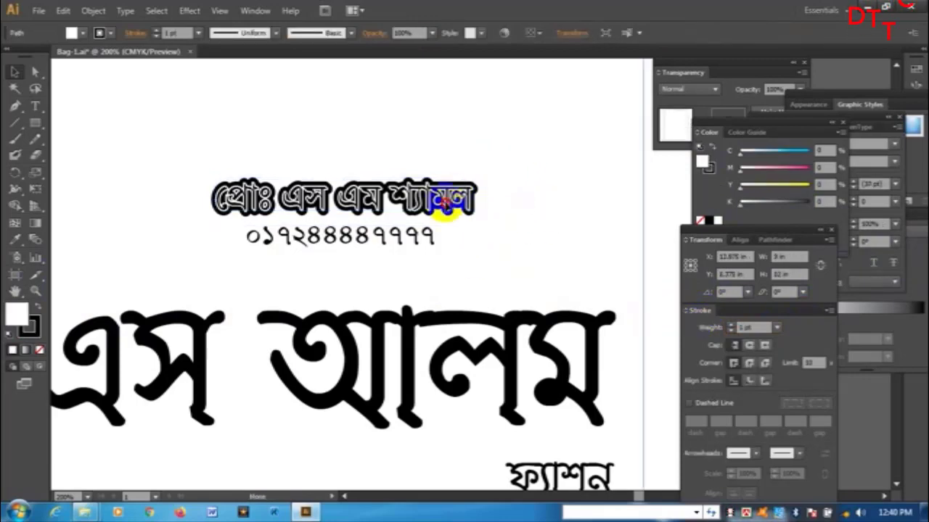
Step: Hide the two front copies of the name line to reach the thick black outline behind them
{"action": "key", "text": "a"}
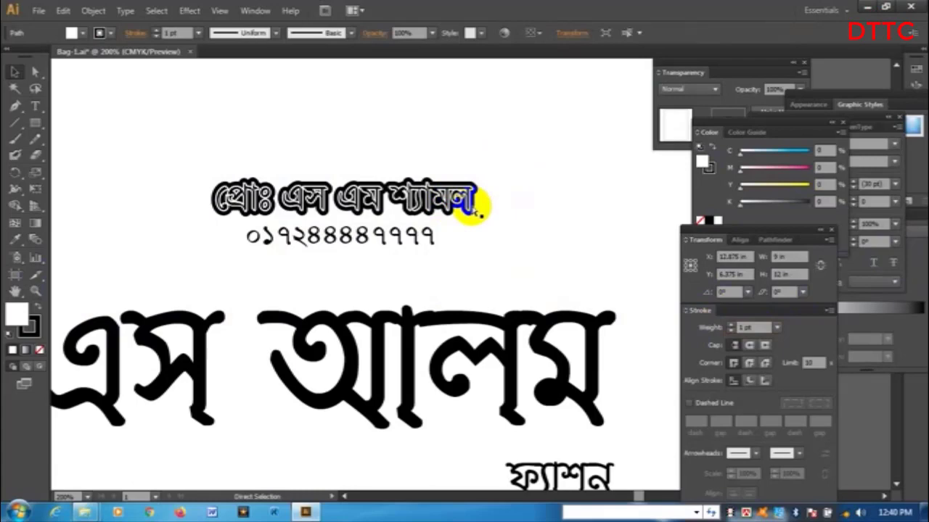
{"action": "key", "text": "ctrl+minus"}
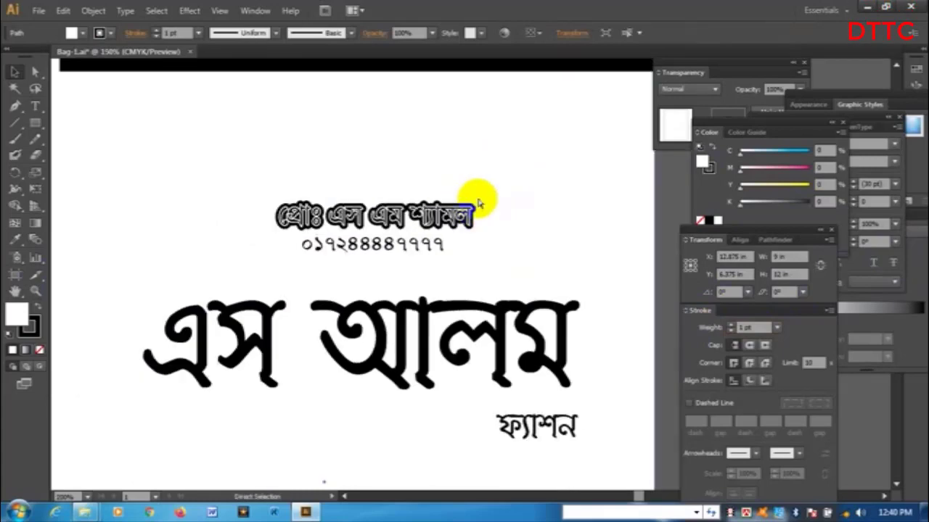
{"action": "key", "text": "ctrl+plus"}
{"action": "key", "text": "ctrl+plus"}
{"action": "key", "text": "ctrl+plus"}
{"action": "key", "text": "space"}
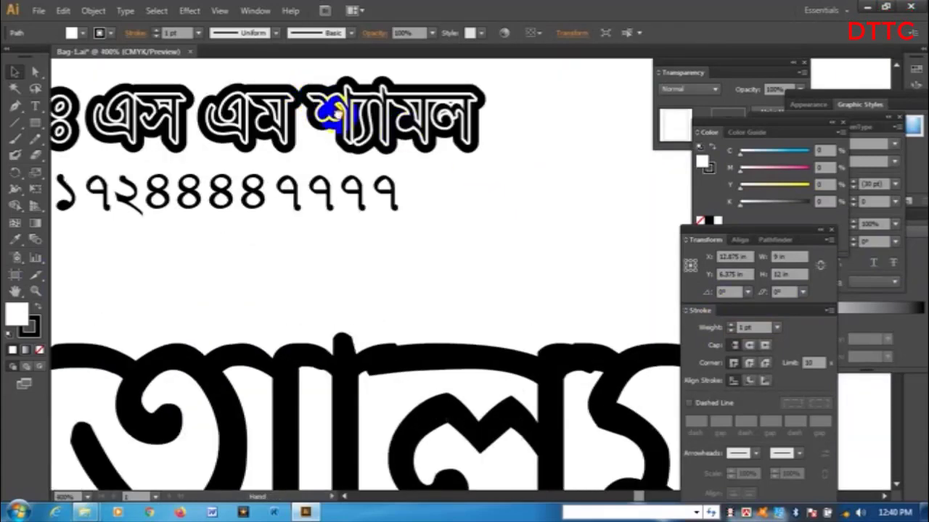
{"action": "left_click_drag", "start_coordinate": [330, 110], "coordinate": [404, 201]}
{"action": "left_click", "coordinate": [404, 201]}
{"action": "key", "text": "Tab"}
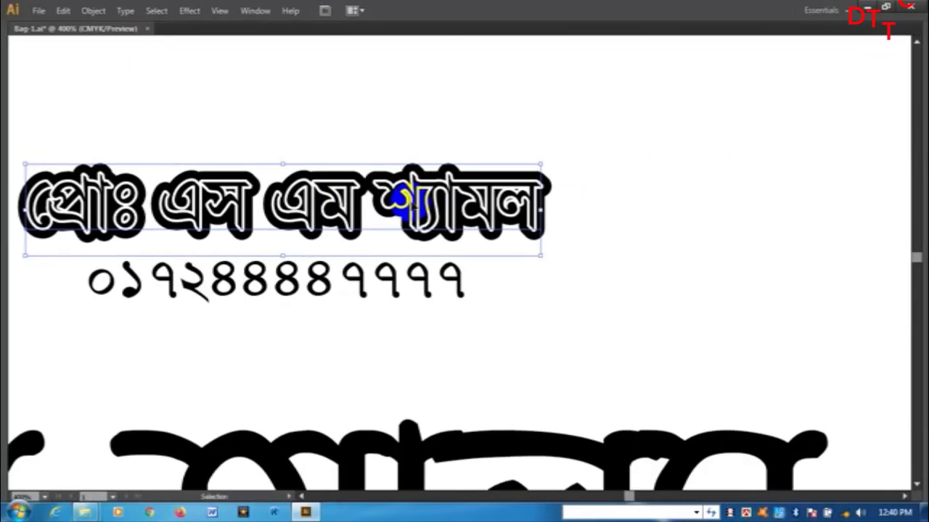
{"action": "key", "text": "a"}
{"action": "key", "text": "ctrl+3"}
{"action": "left_click", "coordinate": [406, 199]}
{"action": "key", "text": "ctrl+3"}
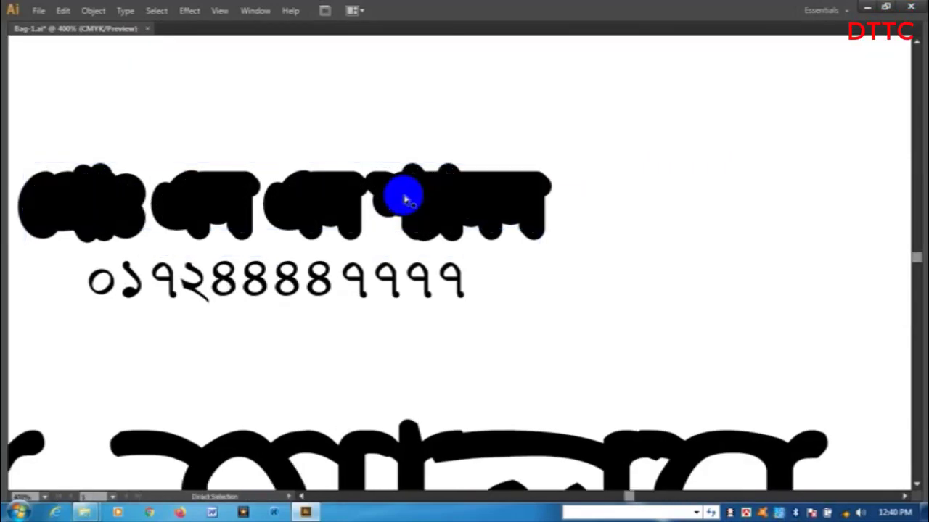
Step: Set the rear black outline of the name line to a 5 pt stroke weight
{"action": "left_click", "coordinate": [405, 200]}
{"action": "key", "text": "Tab"}
{"action": "left_click", "coordinate": [760, 327]}
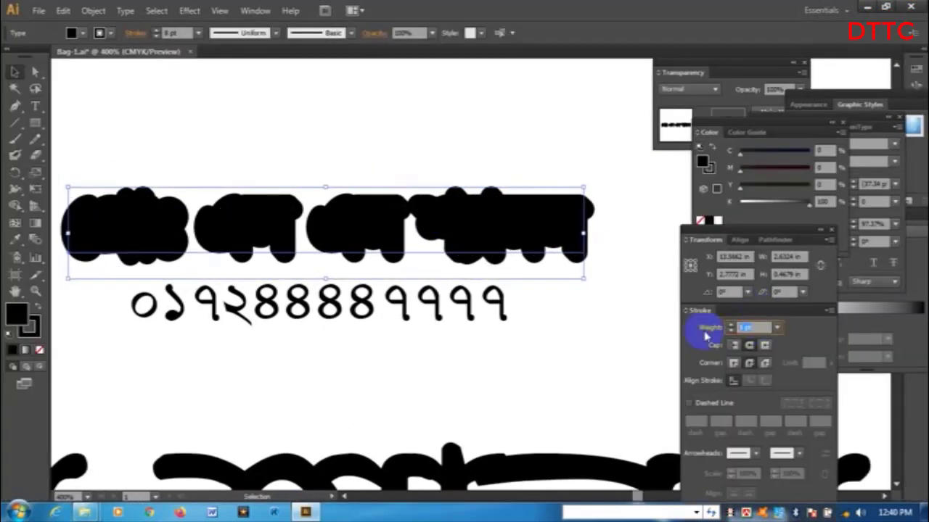
{"action": "type", "text": "5"}
{"action": "key", "text": "Return"}
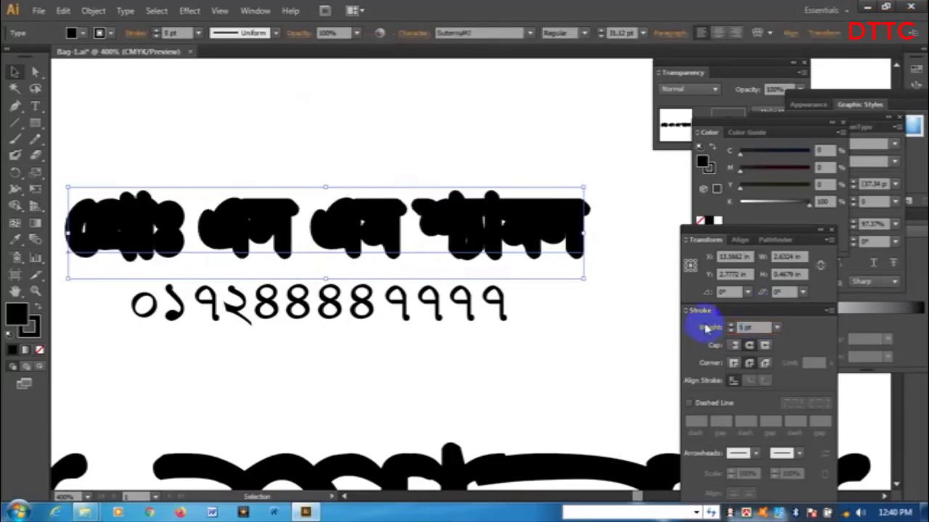
Step: Compare the rear outline's last stroke weight change by undoing and redoing it, and show the hidden front copies of the name line again
{"action": "key", "text": "ctrl+z"}
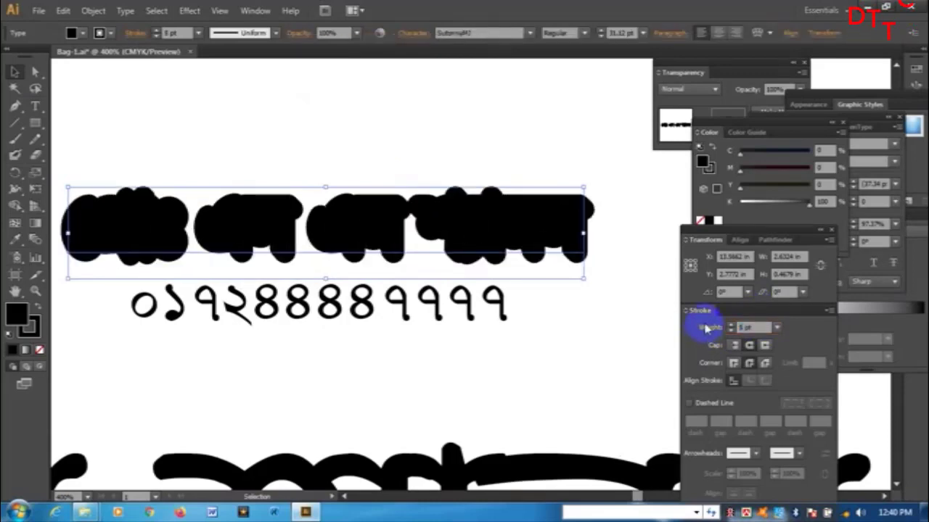
{"action": "key", "text": "ctrl+shift+z"}
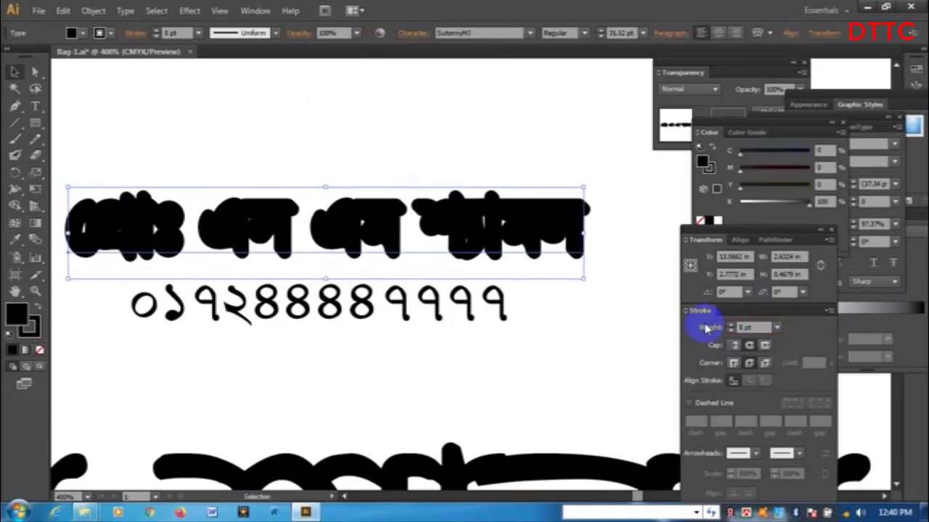
{"action": "key", "text": "ctrl+z"}
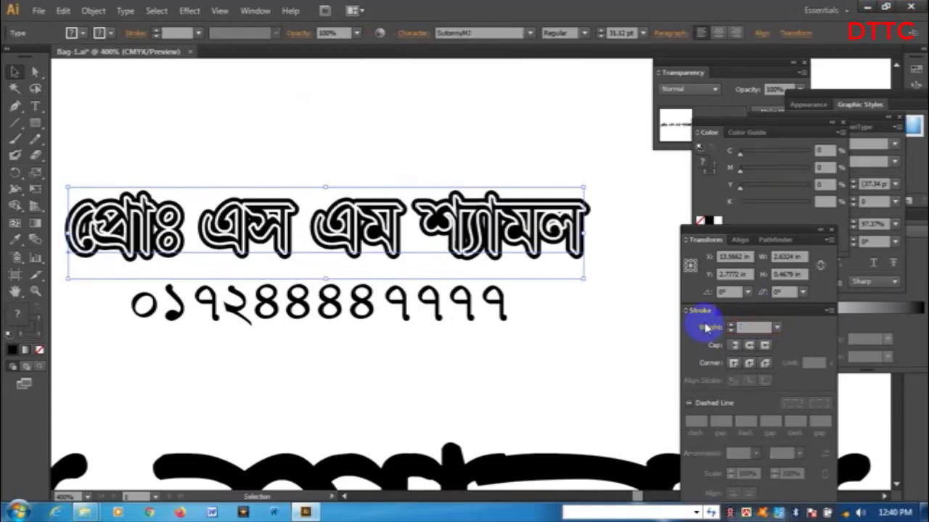
Step: Align the black header strip with the page's upper edge and move its white tagline onto the strip
{"action": "key", "text": "ctrl+minus"}
{"action": "key", "text": "ctrl+minus"}
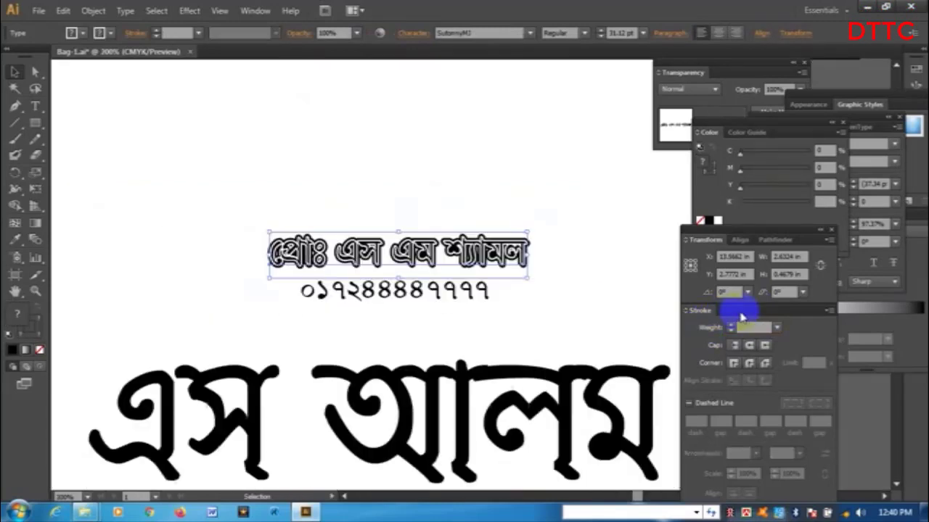
{"action": "key", "text": "ctrl+minus"}
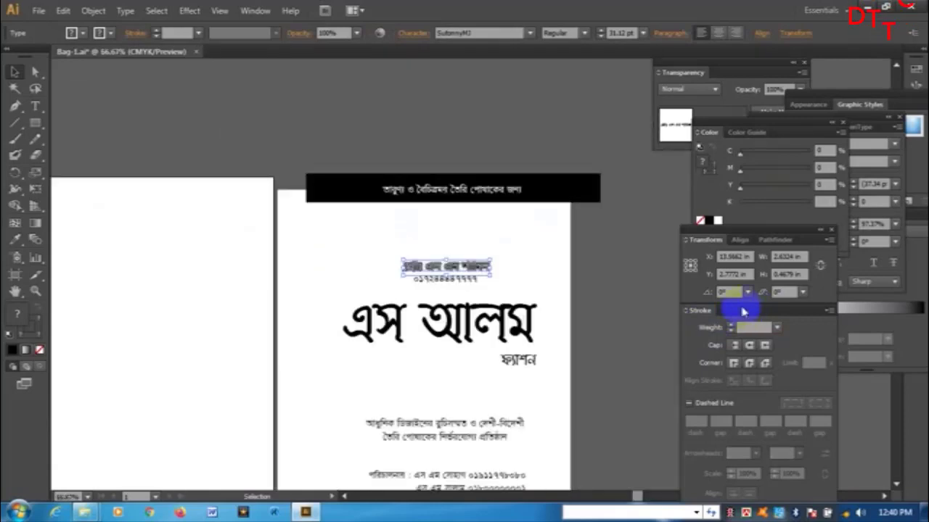
{"action": "left_click", "coordinate": [318, 205]}
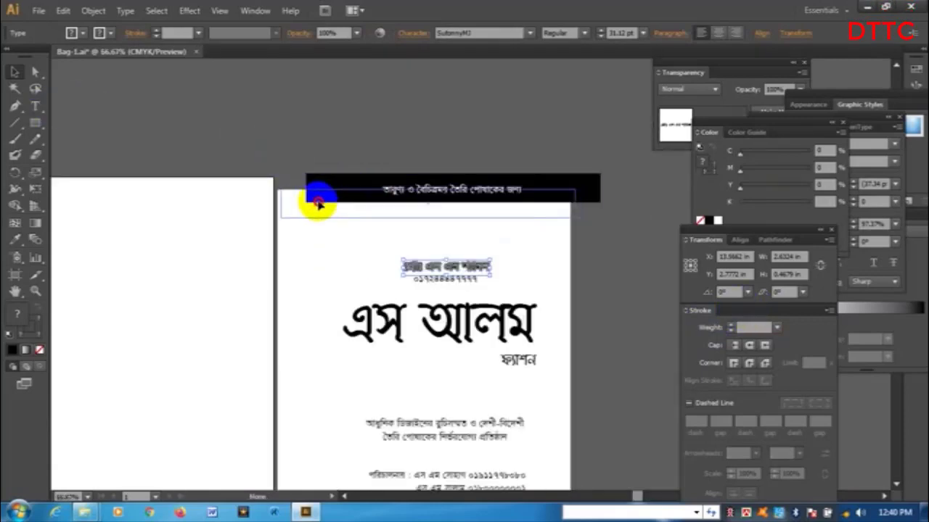
{"action": "left_click_drag", "start_coordinate": [314, 207], "coordinate": [314, 206]}
{"action": "left_click", "coordinate": [479, 135]}
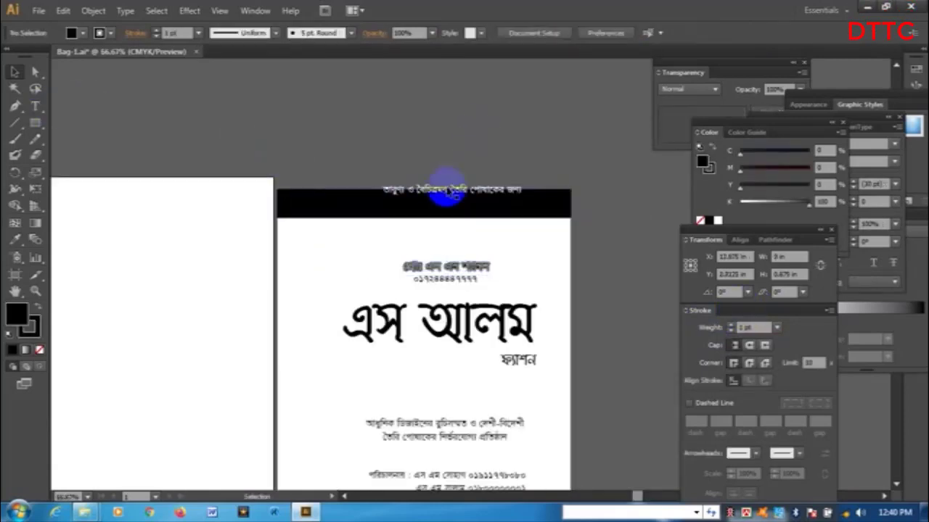
{"action": "left_click_drag", "start_coordinate": [445, 190], "coordinate": [426, 203]}
{"action": "left_click", "coordinate": [484, 151]}
Step: Show the rulers and place a vertical and a horizontal guide through the centre of the 9 × 12 in page
{"action": "key", "text": "space"}
{"action": "left_click_drag", "start_coordinate": [535, 346], "coordinate": [549, 237]}
{"action": "left_click_drag", "start_coordinate": [549, 149], "coordinate": [541, 200]}
{"action": "left_click_drag", "start_coordinate": [590, 81], "coordinate": [543, 187]}
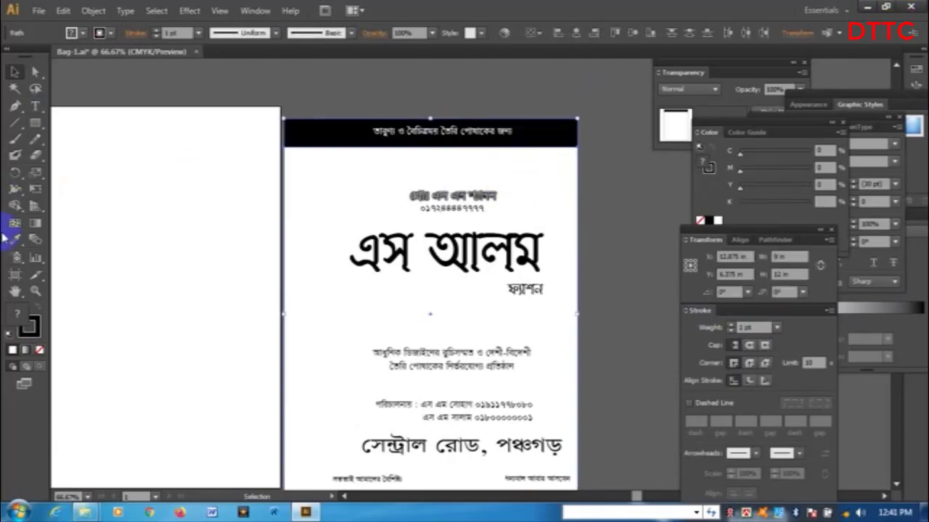
{"action": "key", "text": "ctrl+r"}
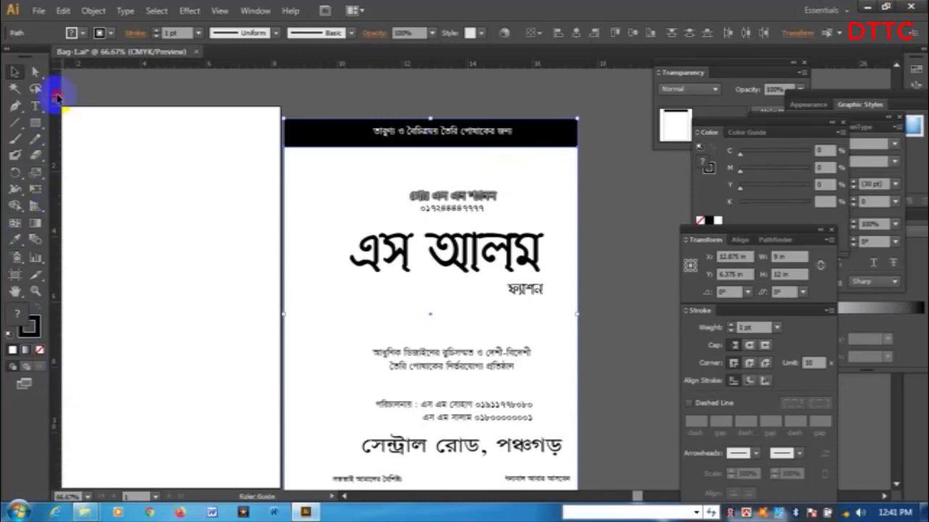
{"action": "left_click_drag", "start_coordinate": [58, 97], "coordinate": [431, 150]}
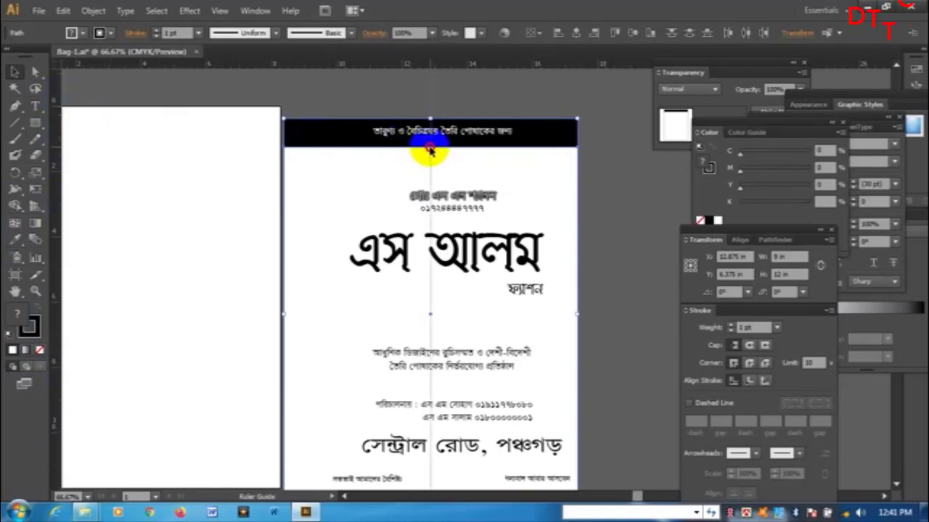
{"action": "left_click_drag", "start_coordinate": [430, 151], "coordinate": [428, 152]}
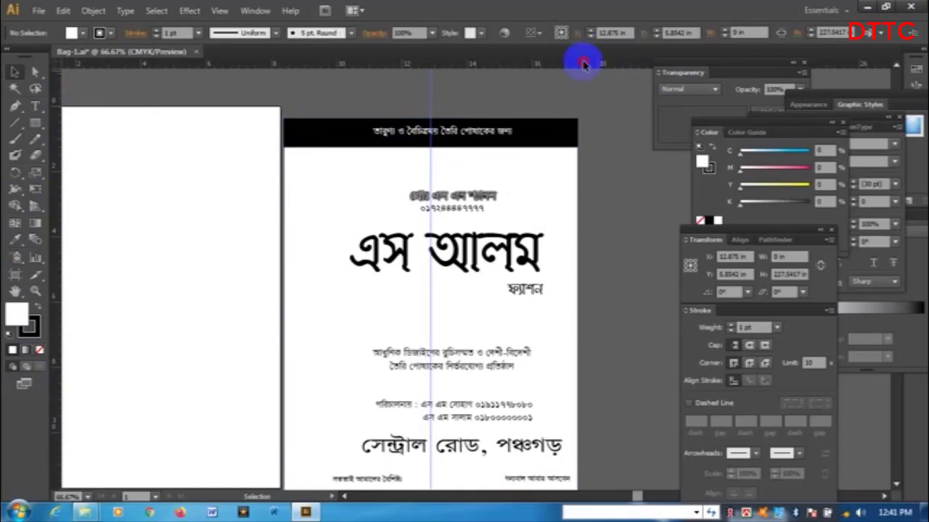
{"action": "left_click", "coordinate": [572, 169]}
{"action": "left_click_drag", "start_coordinate": [595, 66], "coordinate": [549, 314]}
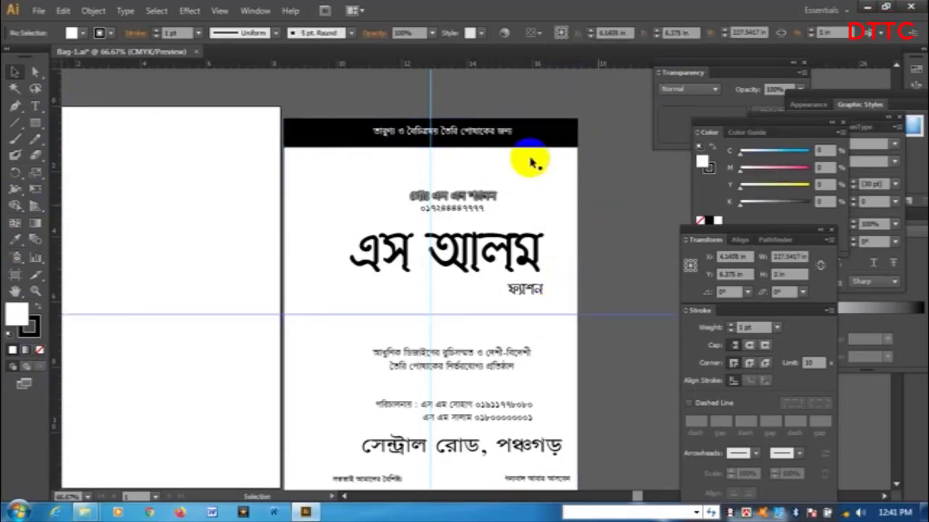
{"action": "left_click", "coordinate": [397, 96]}
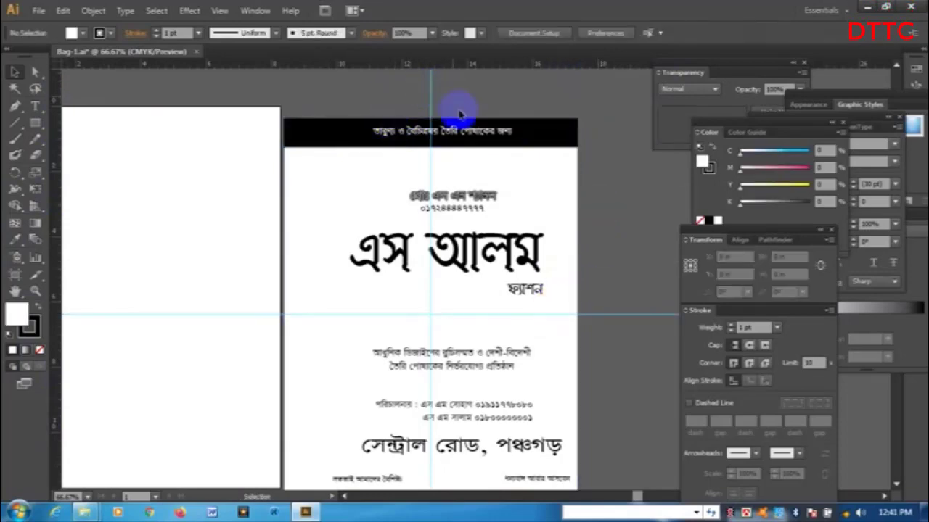
Step: Copy the page rectangle in place and shorten the copy to a footer strip about 0.875 in high along the page's lower edge
{"action": "left_click_drag", "start_coordinate": [494, 373], "coordinate": [479, 329]}
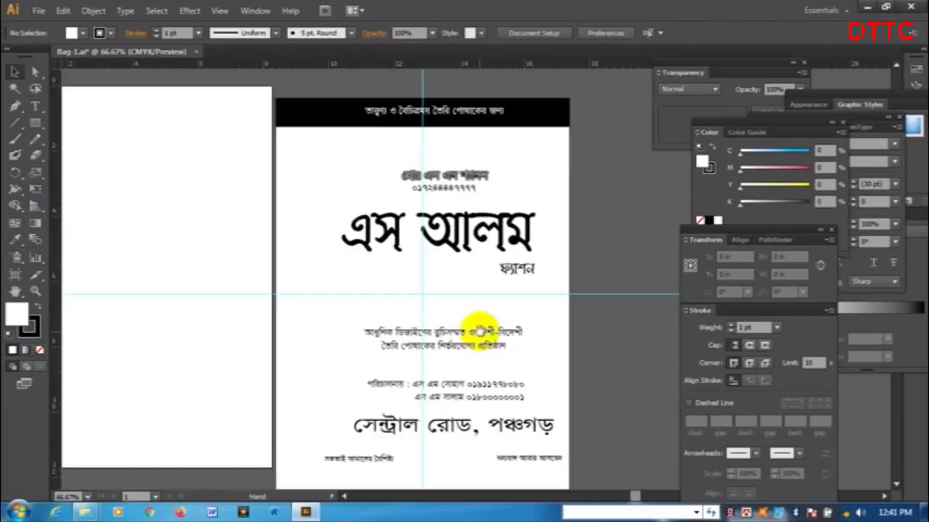
{"action": "left_click_drag", "start_coordinate": [462, 371], "coordinate": [487, 248]}
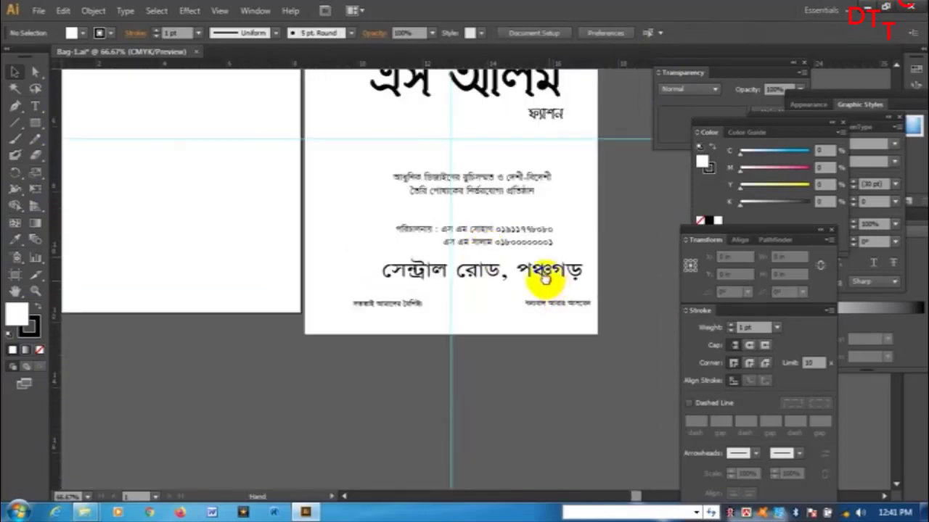
{"action": "left_click_drag", "start_coordinate": [545, 279], "coordinate": [489, 408]}
{"action": "left_click", "coordinate": [536, 209]}
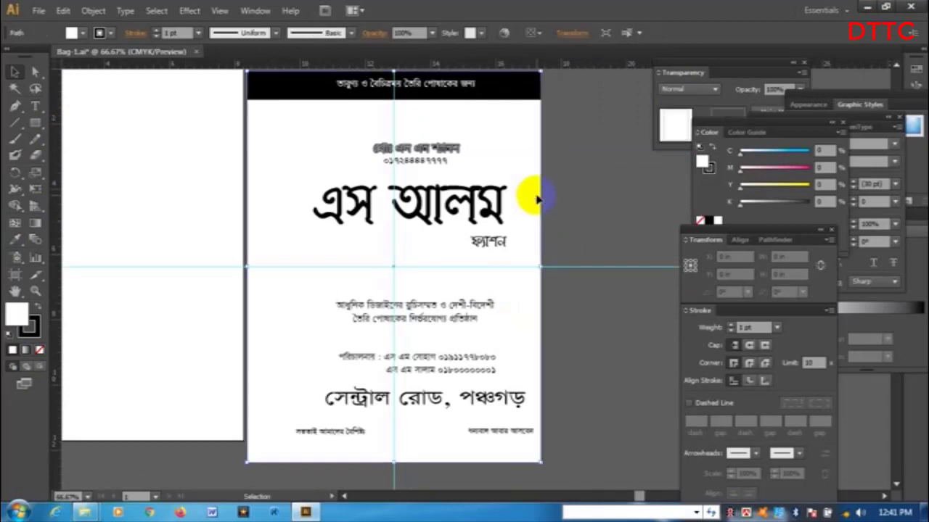
{"action": "key", "text": "a"}
{"action": "key", "text": "v"}
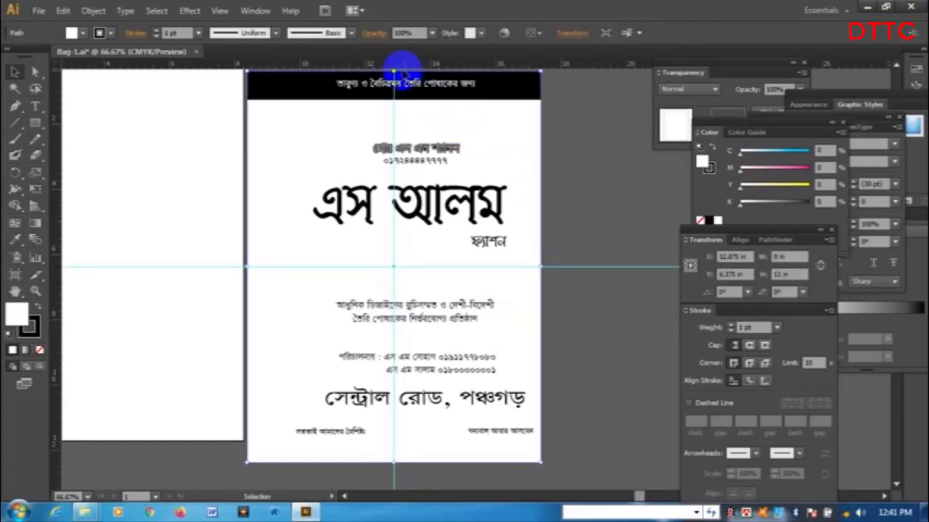
{"action": "left_click_drag", "start_coordinate": [392, 70], "coordinate": [369, 434]}
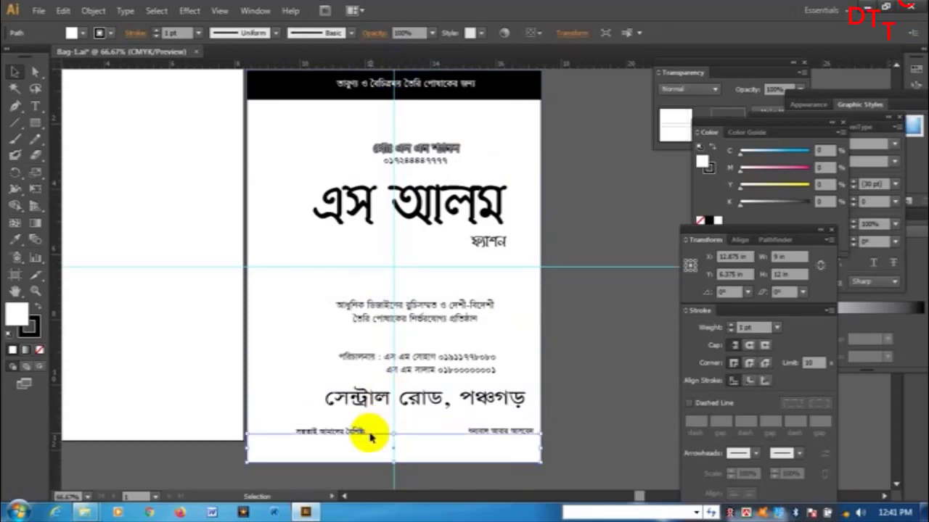
Step: Fill the footer strip with grey at 60% K
{"action": "left_click", "coordinate": [759, 206]}
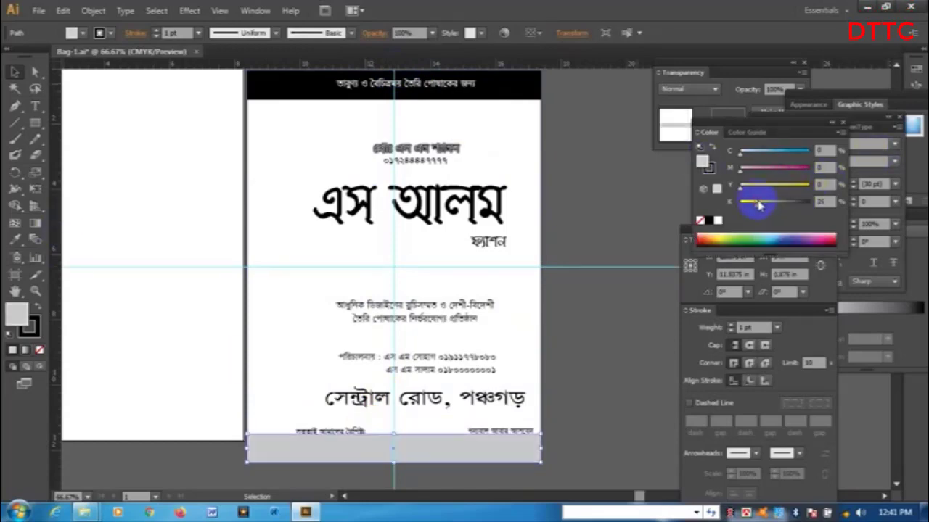
{"action": "left_click", "coordinate": [822, 202]}
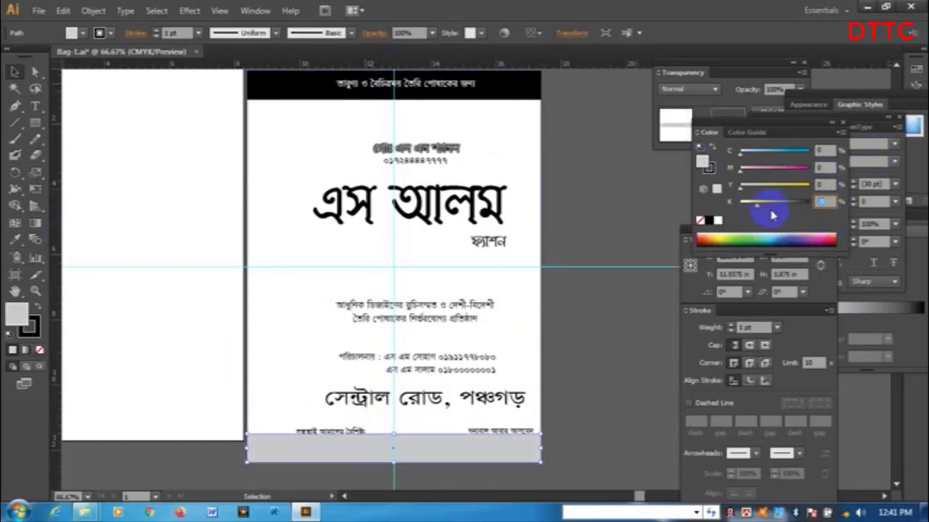
{"action": "type", "text": "60"}
{"action": "key", "text": "Return"}
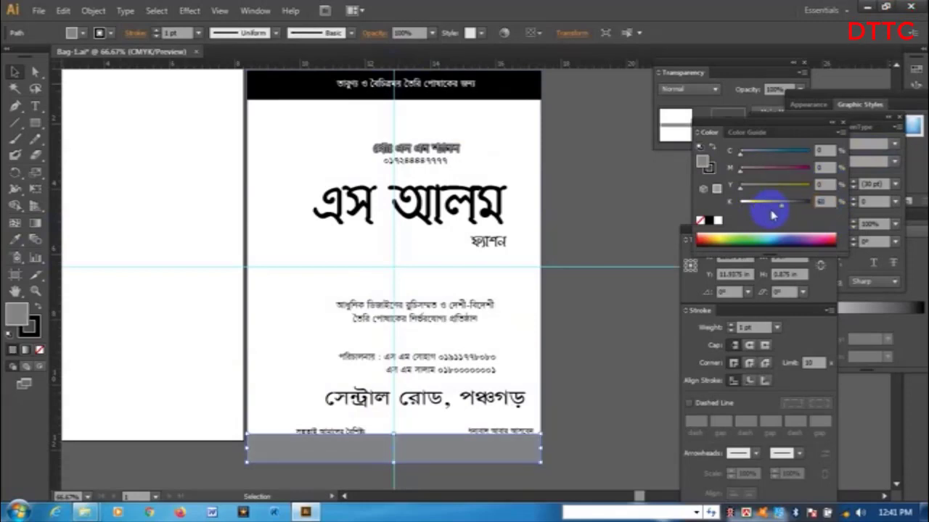
Step: Move the two small slogans together onto the grey footer strip and colour them white
{"action": "key", "text": "ctrl+plus"}
{"action": "scroll", "coordinate": [559, 167], "scroll_direction": "down", "scroll_amount": 5}
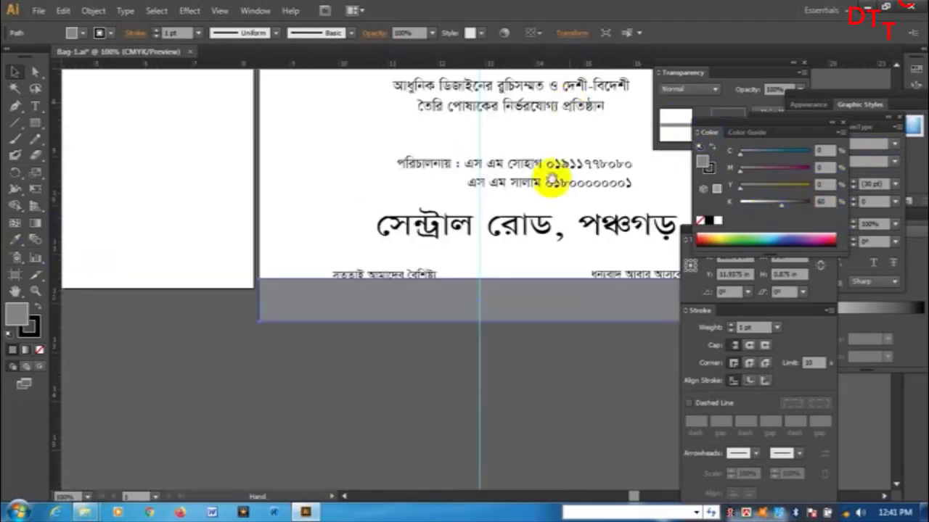
{"action": "left_click", "coordinate": [326, 250]}
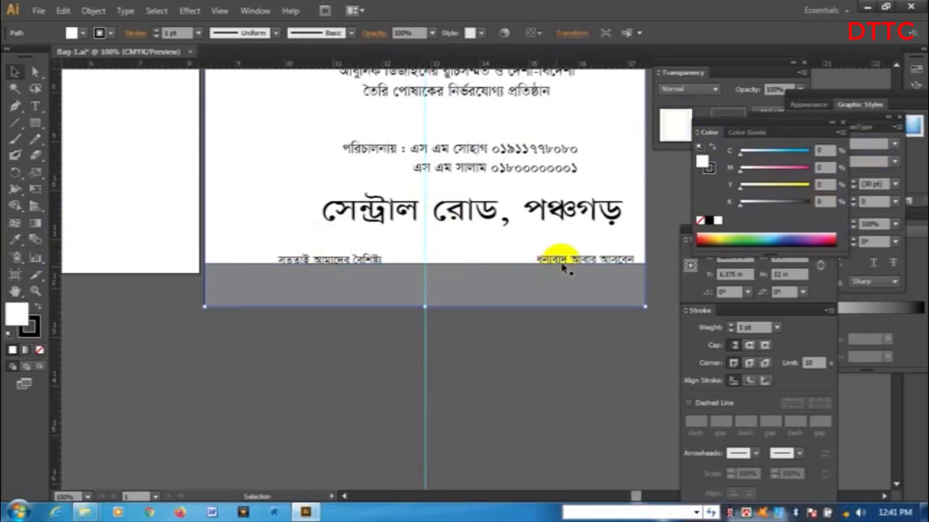
{"action": "left_click", "coordinate": [590, 263]}
{"action": "left_click", "coordinate": [377, 260], "text": "shift"}
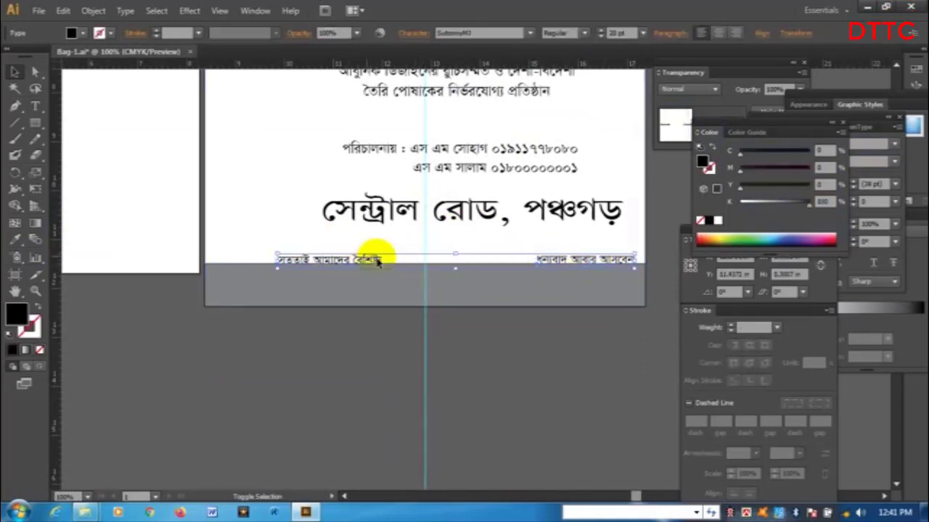
{"action": "left_click_drag", "start_coordinate": [369, 262], "coordinate": [341, 277]}
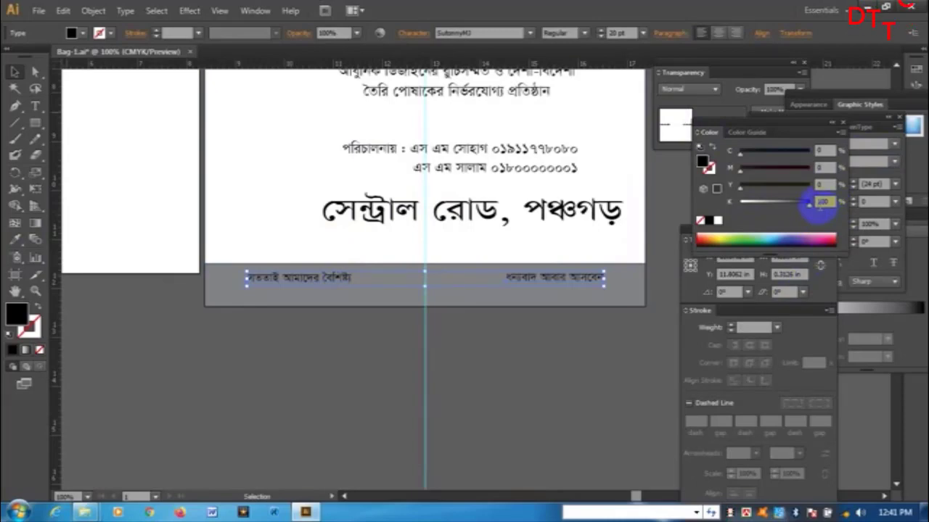
{"action": "left_click_drag", "start_coordinate": [811, 210], "coordinate": [687, 209]}
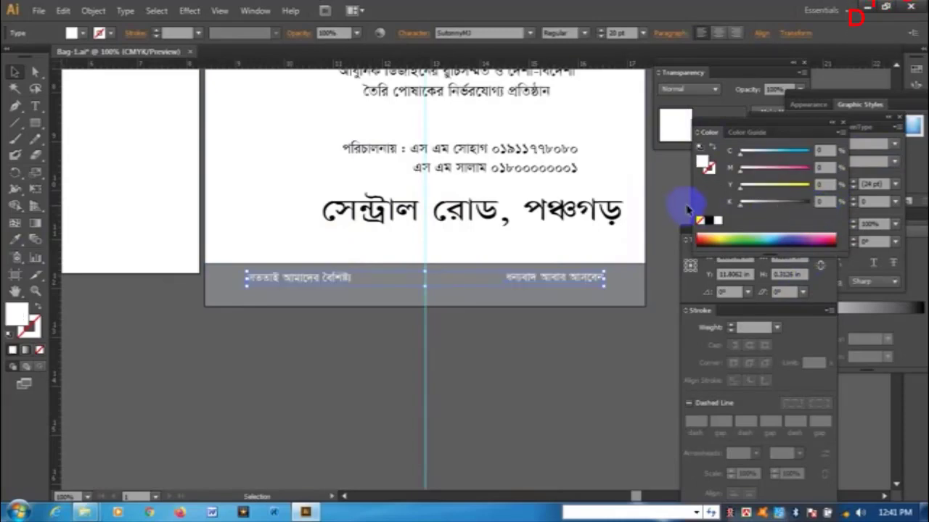
{"action": "left_click", "coordinate": [547, 352]}
Step: Remove the footer strip's outline by setting its stroke weight to 0 pt
{"action": "scroll", "coordinate": [497, 363], "scroll_direction": "up", "scroll_amount": 3}
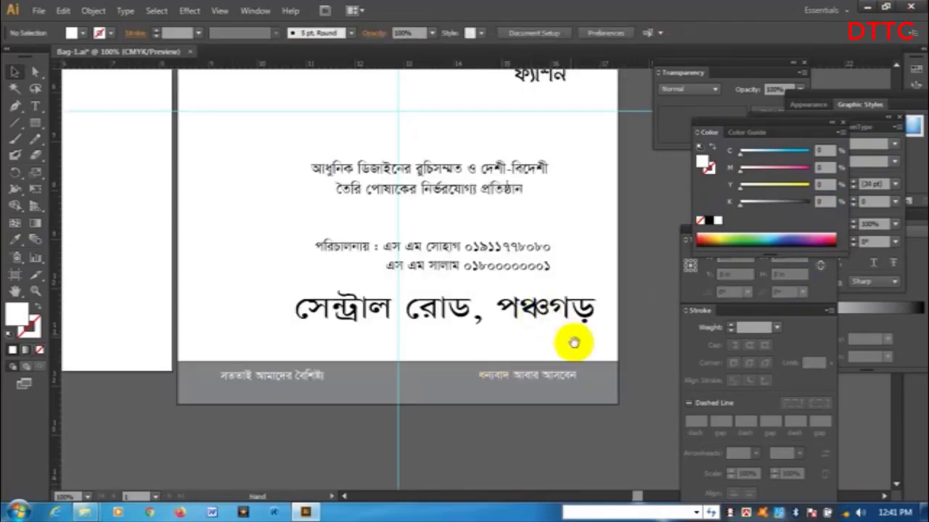
{"action": "left_click", "coordinate": [589, 380]}
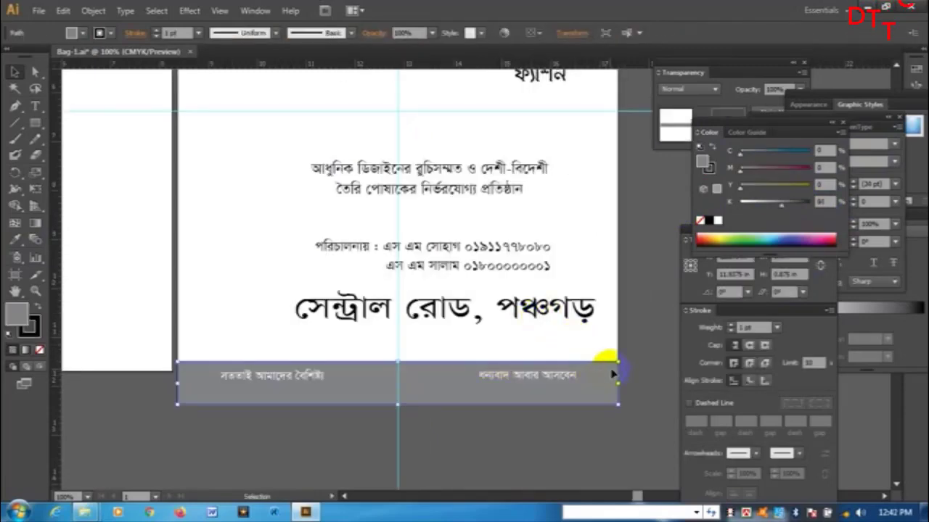
{"action": "left_click", "coordinate": [756, 328]}
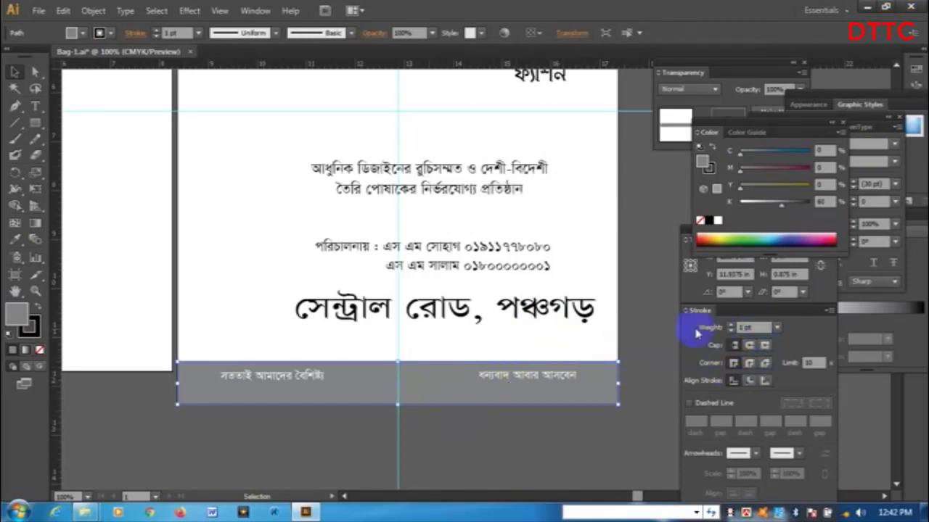
{"action": "left_click_drag", "start_coordinate": [763, 328], "coordinate": [728, 329]}
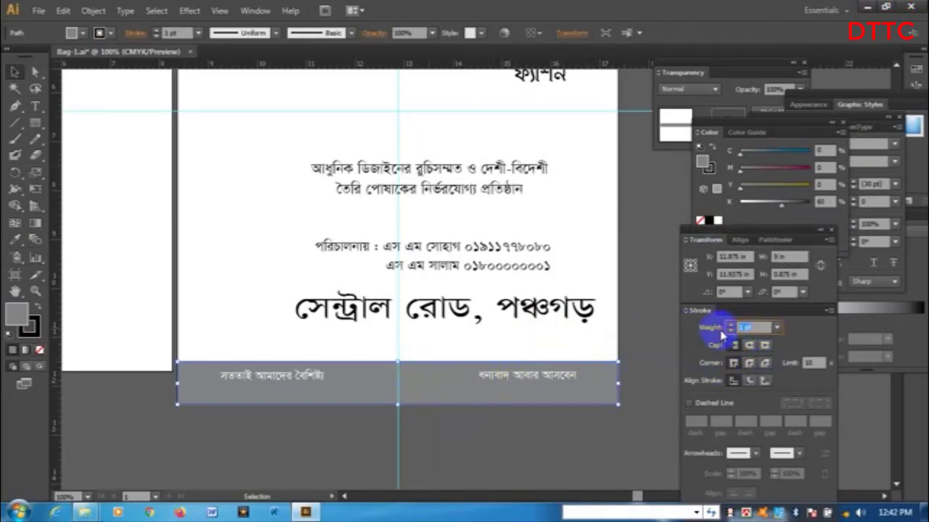
{"action": "type", "text": "0"}
{"action": "key", "text": "Return"}
{"action": "left_click", "coordinate": [570, 431]}
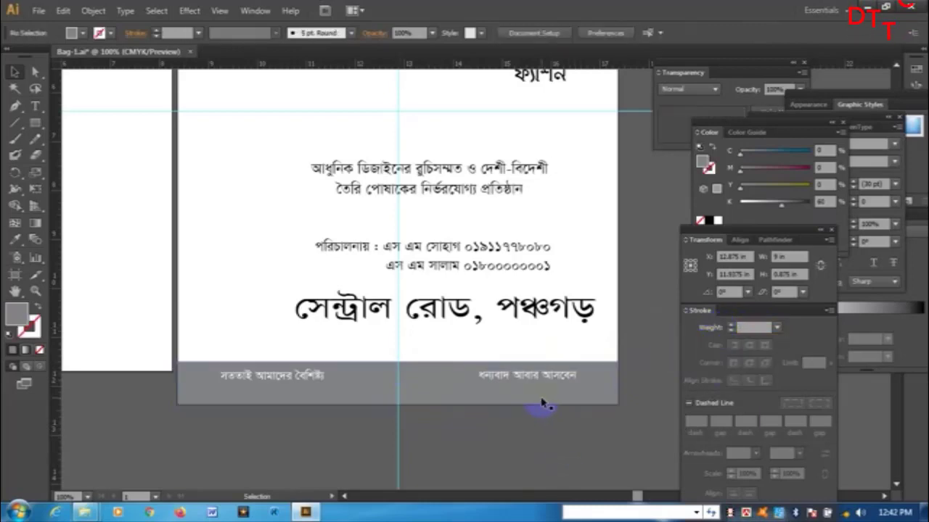
Step: Centre the address line, the two contact lines and the two-line slogan around the vertical guide by eye
{"action": "scroll", "coordinate": [420, 354], "scroll_direction": "up", "scroll_amount": 3}
{"action": "left_click_drag", "start_coordinate": [418, 370], "coordinate": [367, 392]}
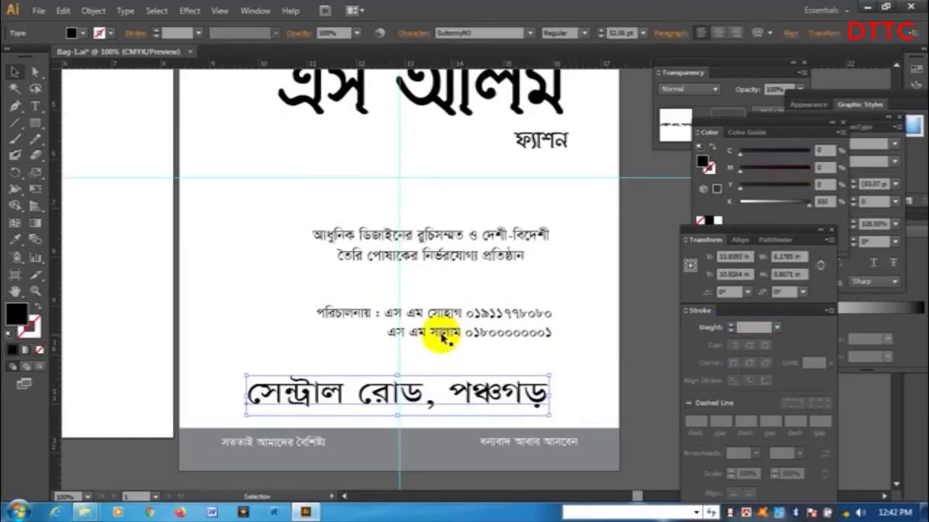
{"action": "left_click_drag", "start_coordinate": [384, 319], "coordinate": [331, 317]}
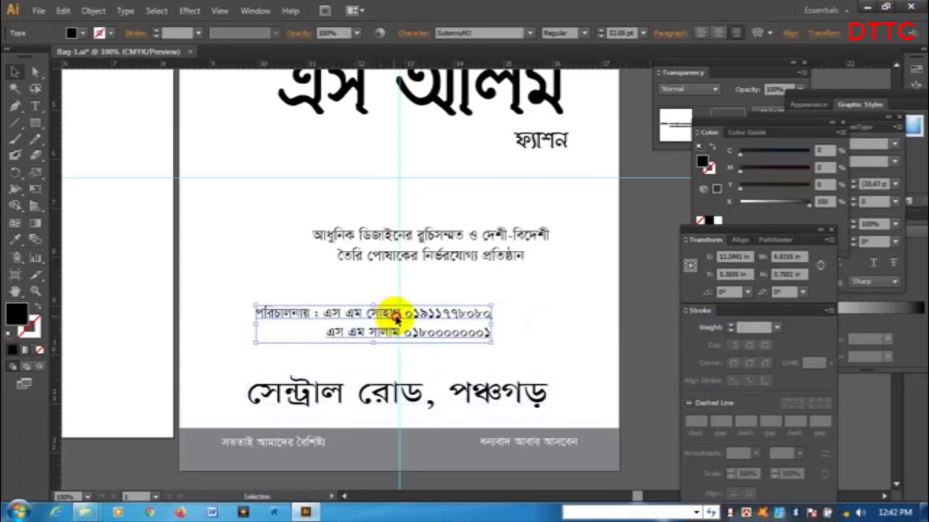
{"action": "left_click_drag", "start_coordinate": [444, 231], "coordinate": [407, 229]}
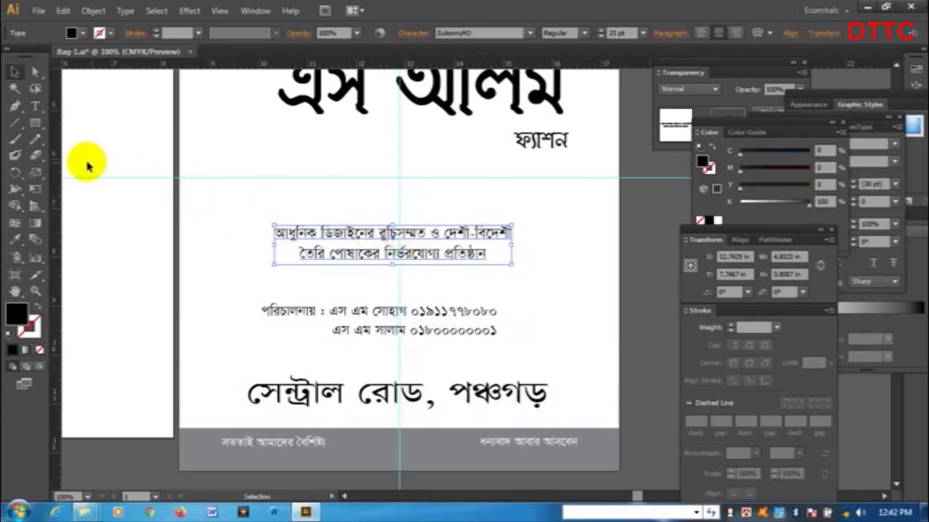
Step: Draw a black rectangle about 6.4 × 1.25 in over the two-line slogan below the horizontal guide
{"action": "left_click", "coordinate": [34, 121]}
{"action": "left_click_drag", "start_coordinate": [240, 209], "coordinate": [552, 269]}
{"action": "left_click", "coordinate": [10, 71]}
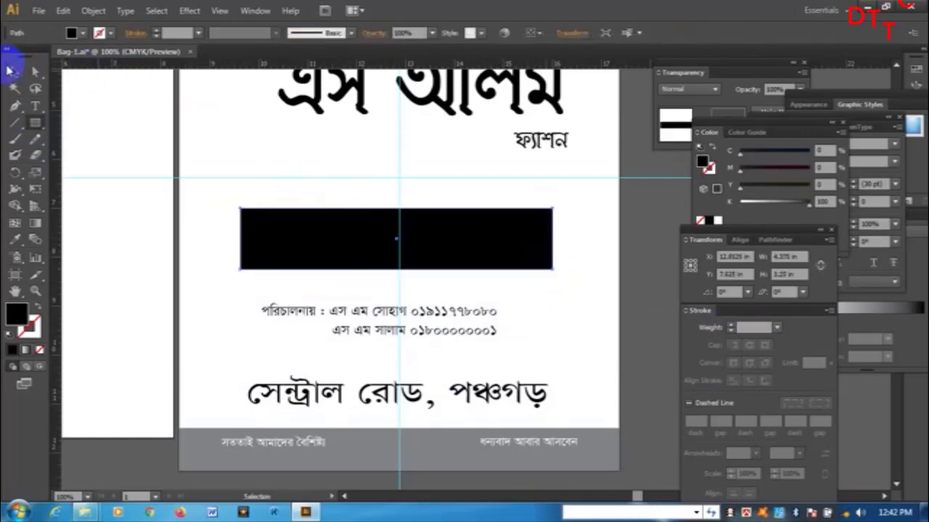
Step: Open the Zig Zag distortion effect for the black rectangle and turn on its live preview
{"action": "left_click", "coordinate": [157, 11]}
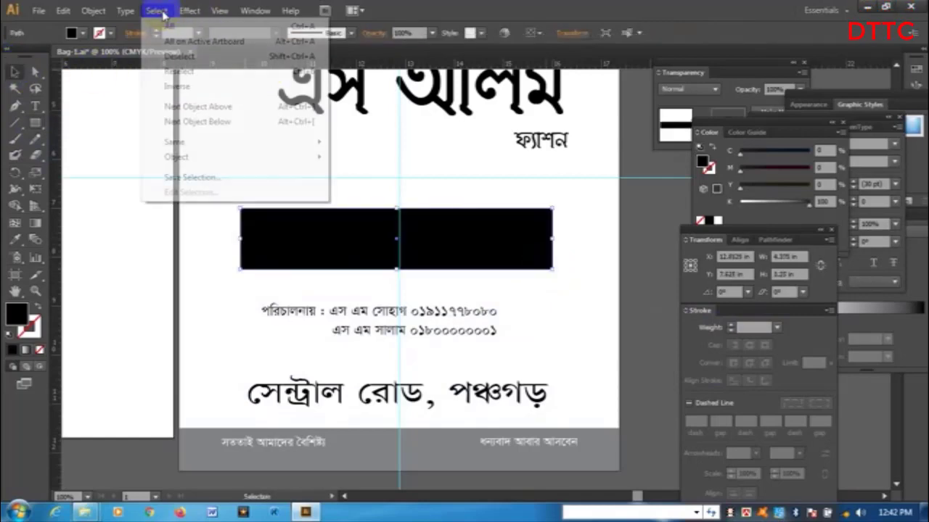
{"action": "mouse_move", "coordinate": [188, 13]}
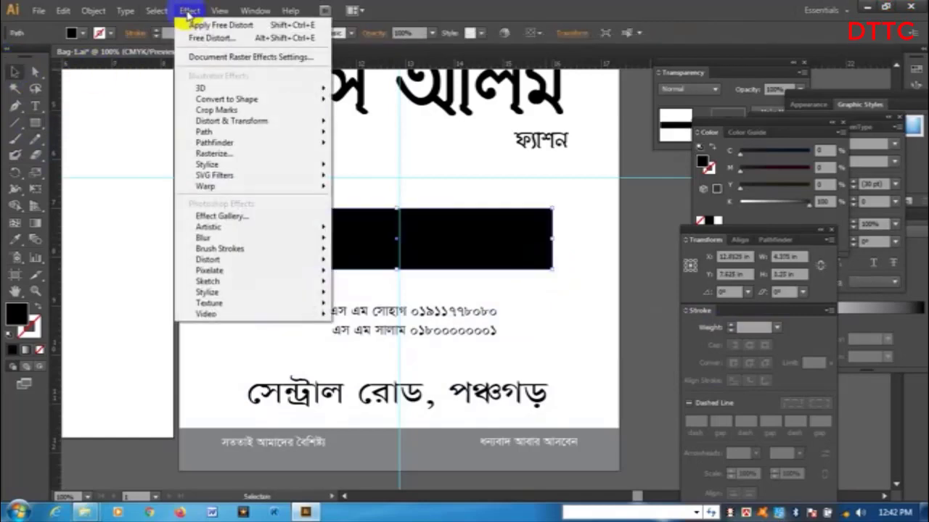
{"action": "mouse_move", "coordinate": [246, 124]}
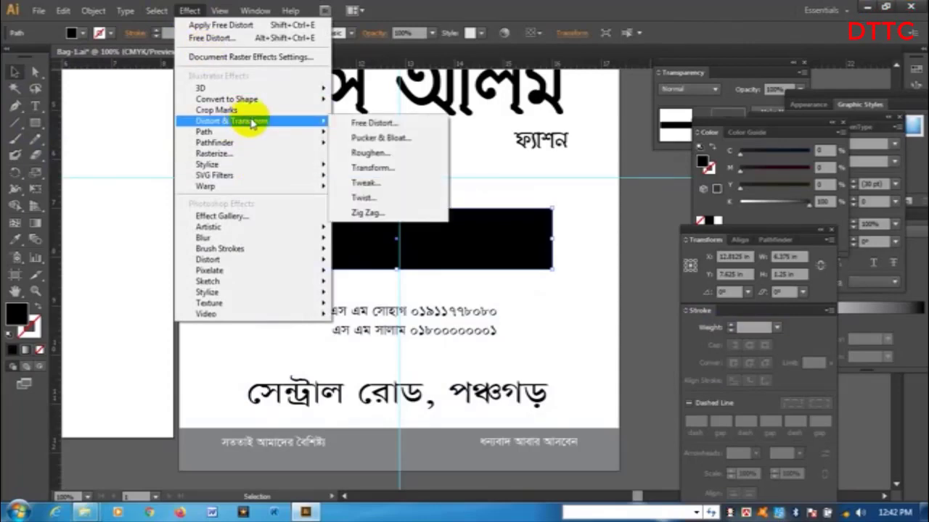
{"action": "left_click", "coordinate": [394, 216]}
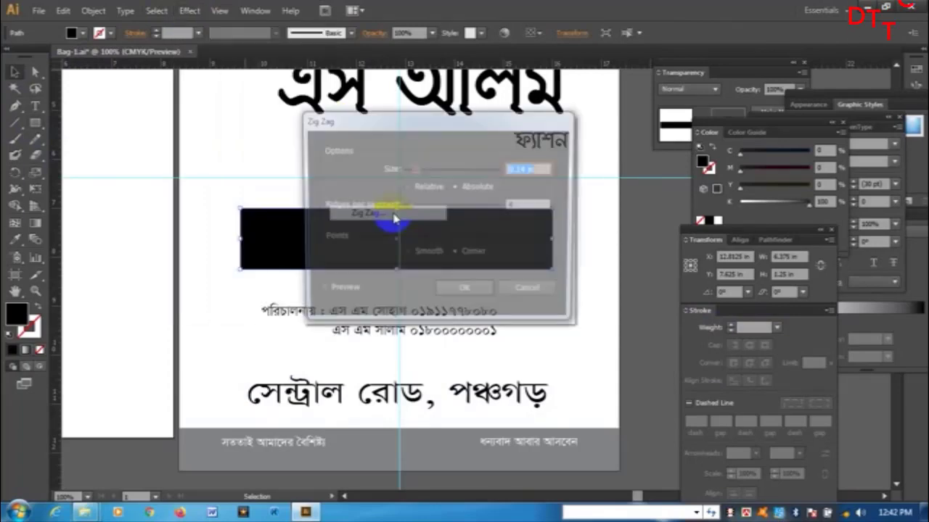
{"action": "left_click", "coordinate": [341, 293]}
{"action": "left_click_drag", "start_coordinate": [564, 126], "coordinate": [728, 137]}
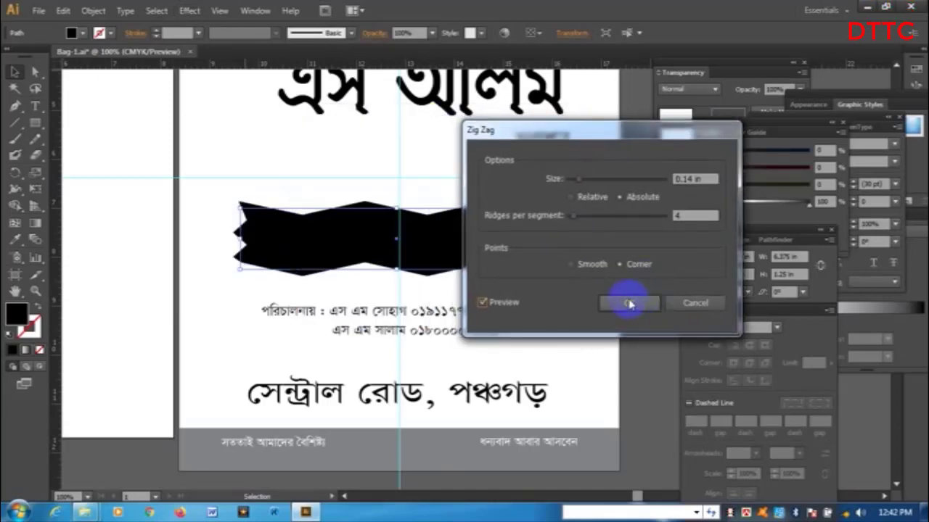
Step: Apply the Zig Zag effect to the rectangle with an absolute size of 0.04 in, 17 ridges per segment and smooth points
{"action": "left_click", "coordinate": [570, 264]}
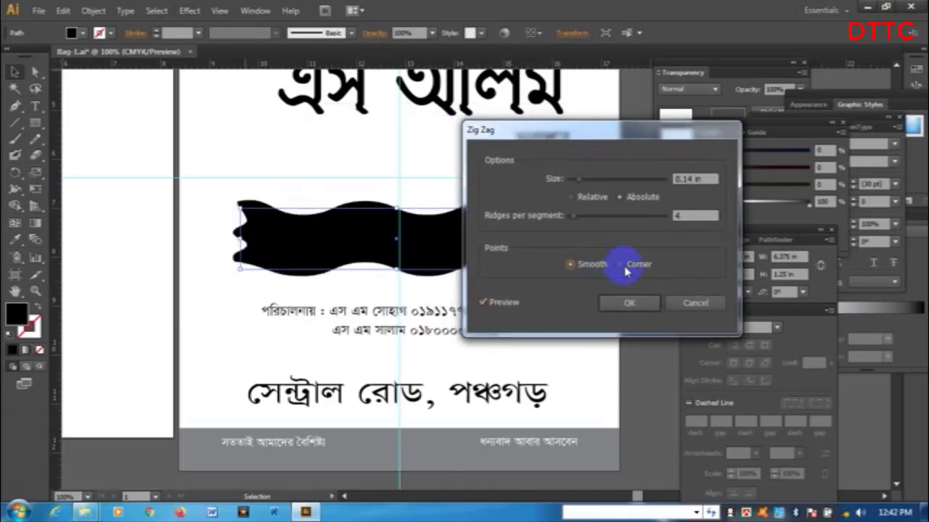
{"action": "left_click", "coordinate": [636, 266]}
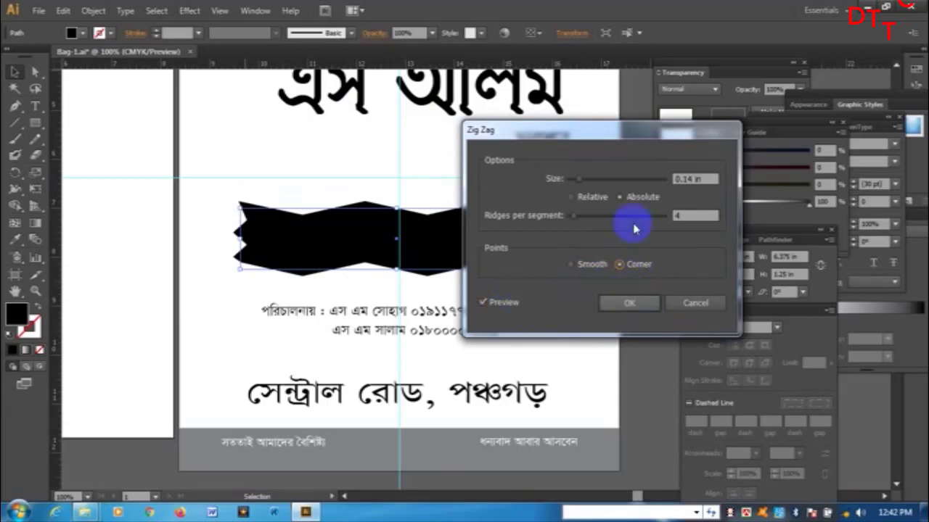
{"action": "left_click_drag", "start_coordinate": [581, 183], "coordinate": [576, 182]}
{"action": "mouse_move", "coordinate": [573, 216]}
{"action": "left_mouse_down"}
{"action": "mouse_move", "coordinate": [597, 216]}
{"action": "mouse_move", "coordinate": [581, 225]}
{"action": "left_mouse_up"}
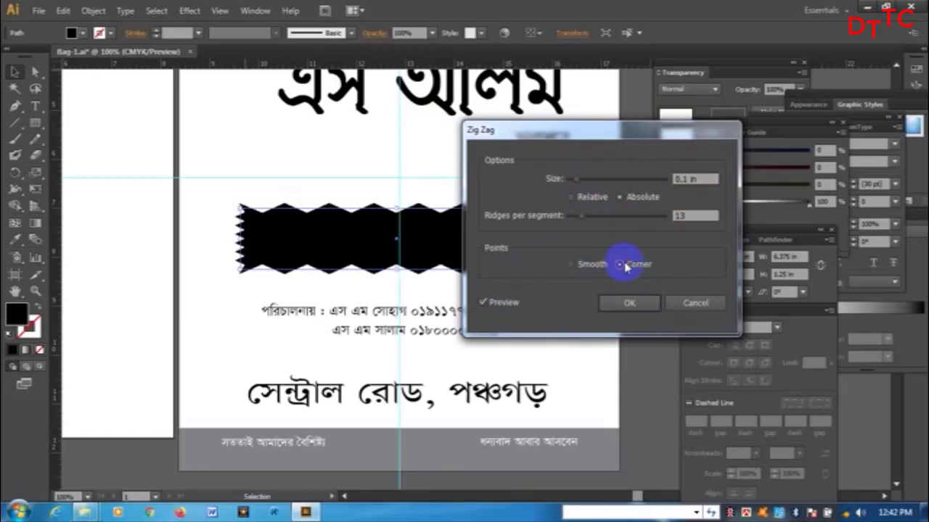
{"action": "left_click", "coordinate": [588, 266]}
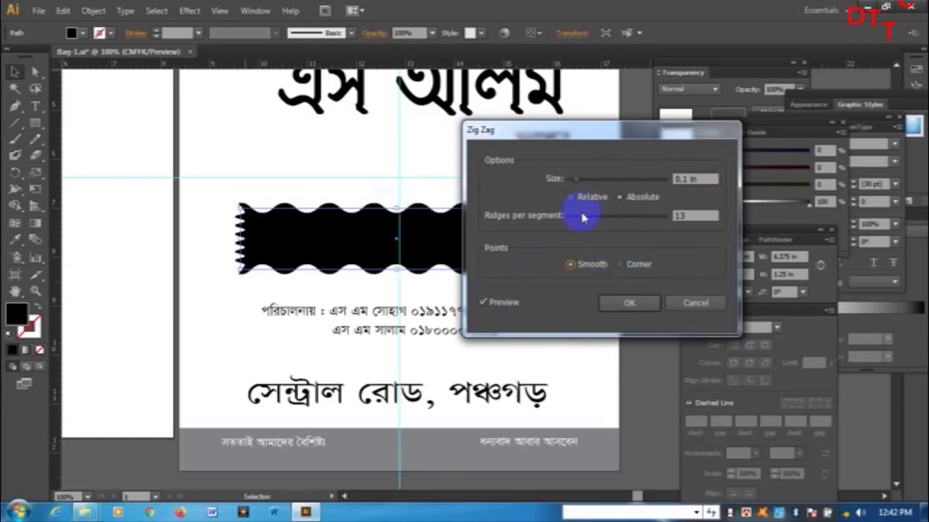
{"action": "left_click_drag", "start_coordinate": [582, 217], "coordinate": [586, 217]}
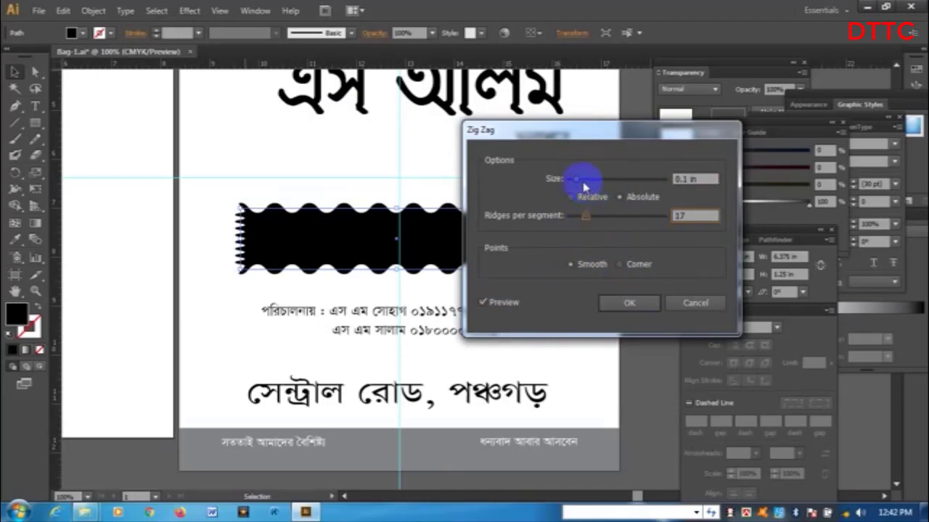
{"action": "left_click", "coordinate": [585, 180]}
{"action": "left_click_drag", "start_coordinate": [589, 185], "coordinate": [576, 187]}
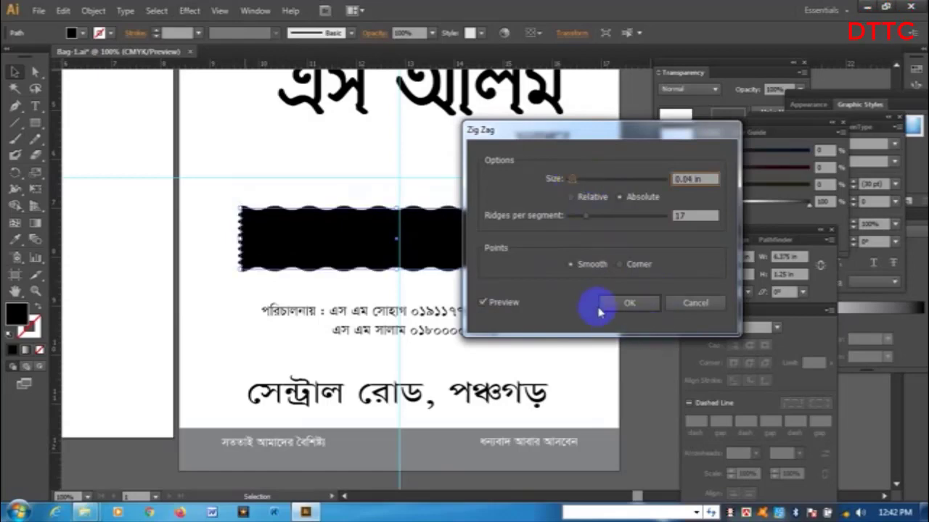
{"action": "left_click", "coordinate": [629, 305]}
{"action": "left_click", "coordinate": [560, 288]}
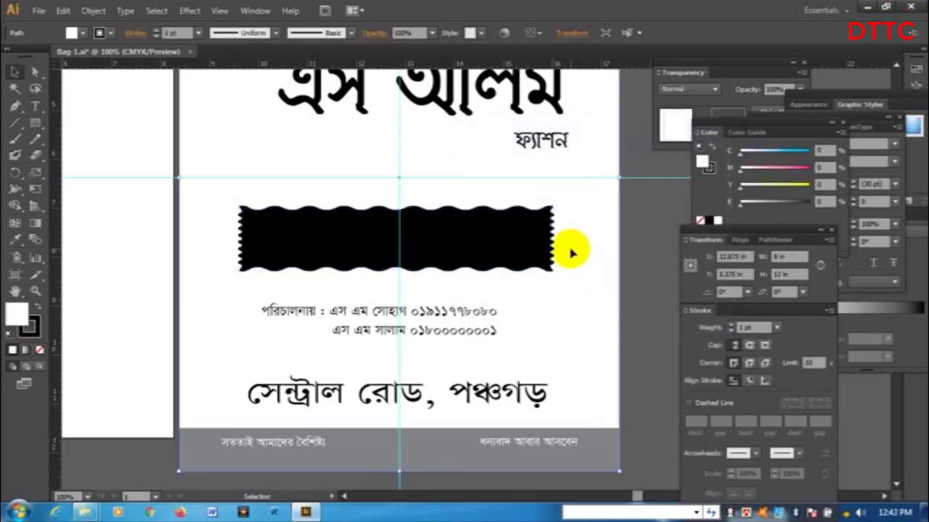
Step: Select the two-line slogan hidden behind the wavy black band in outline view and colour it white
{"action": "left_click", "coordinate": [452, 245]}
{"action": "left_click", "coordinate": [607, 224]}
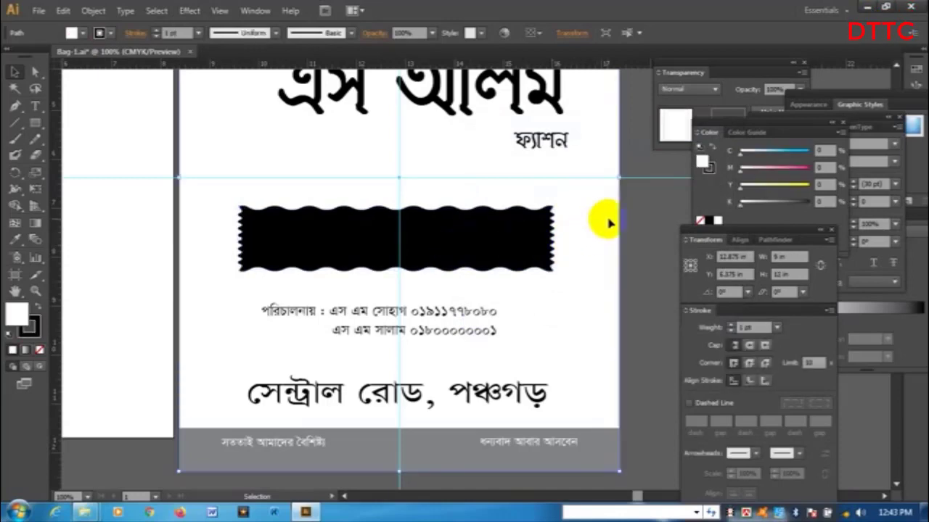
{"action": "key", "text": "Tab"}
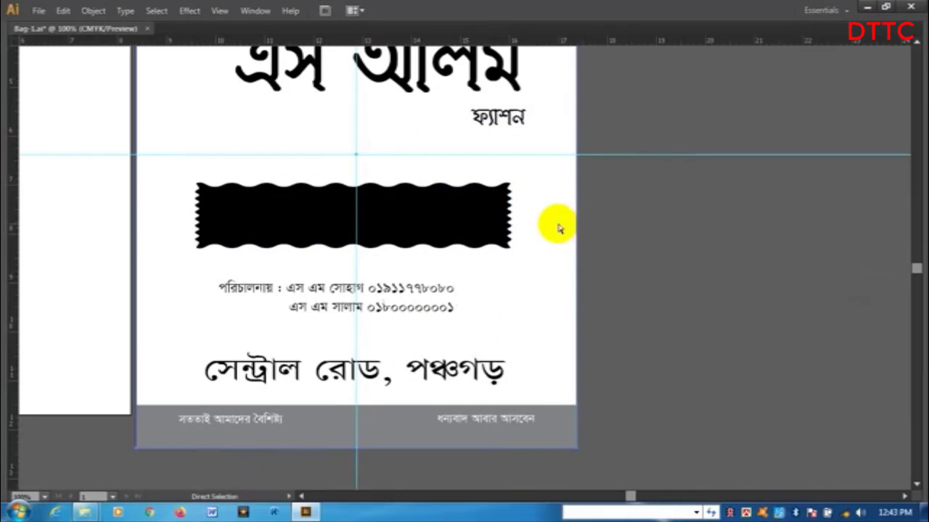
{"action": "key", "text": "ctrl+y"}
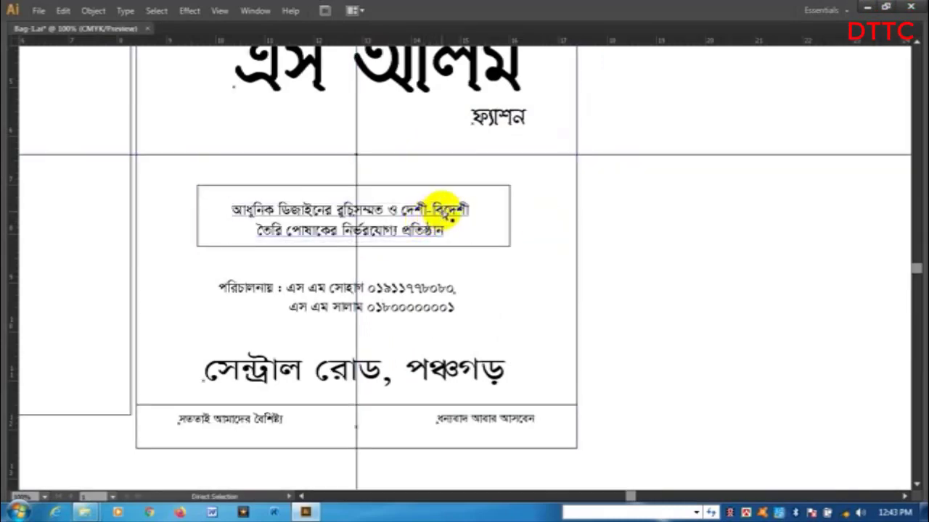
{"action": "key", "text": "ctrl+y"}
{"action": "key", "text": "Tab"}
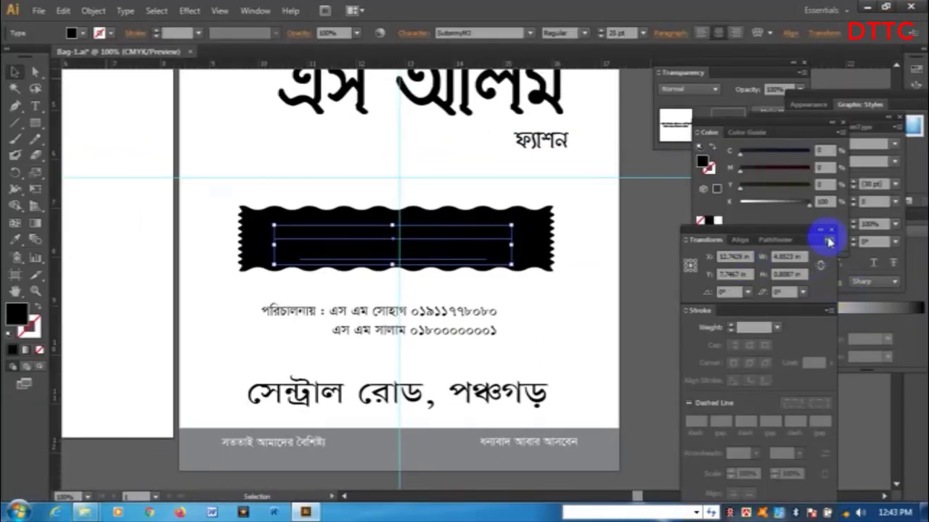
{"action": "left_click_drag", "start_coordinate": [809, 206], "coordinate": [670, 209]}
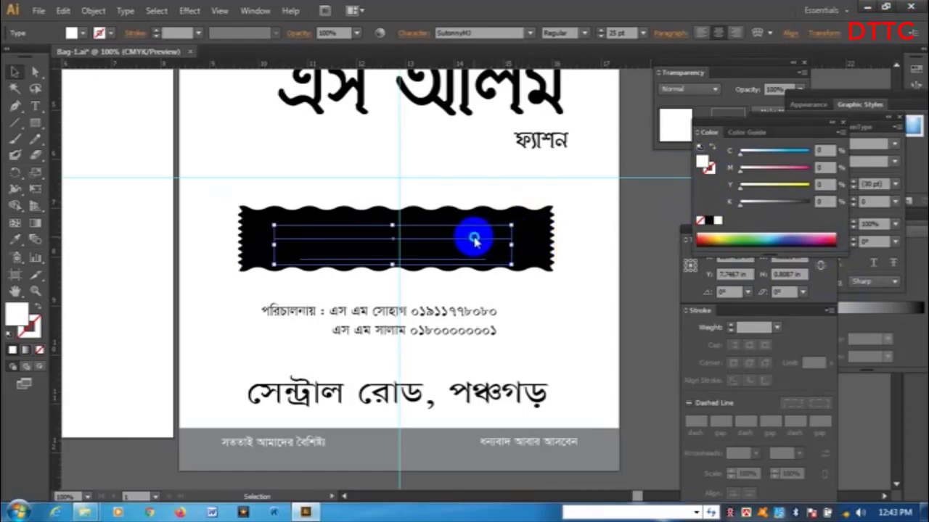
Step: Arrange the white two-line slogan in front of the wavy black band
{"action": "right_click", "coordinate": [473, 240]}
{"action": "mouse_move", "coordinate": [534, 367]}
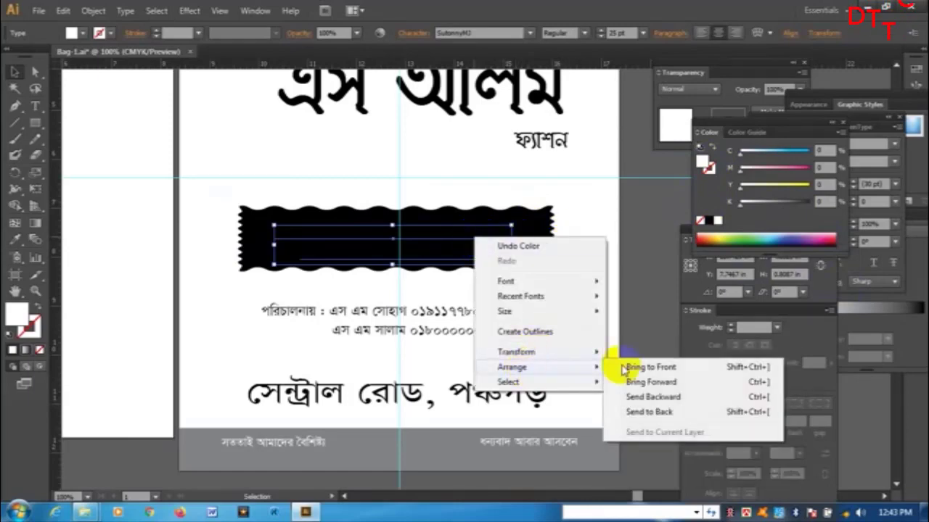
{"action": "left_click", "coordinate": [743, 415]}
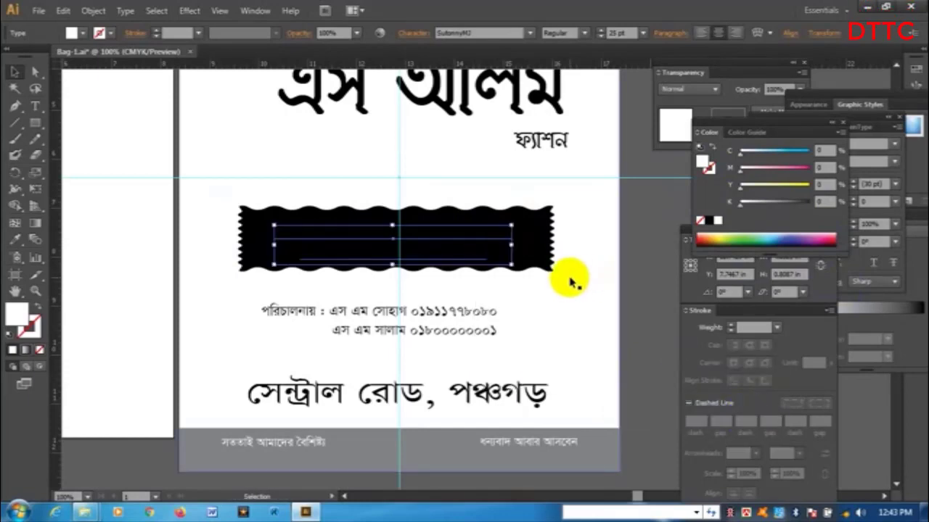
{"action": "key", "text": "ctrl+z"}
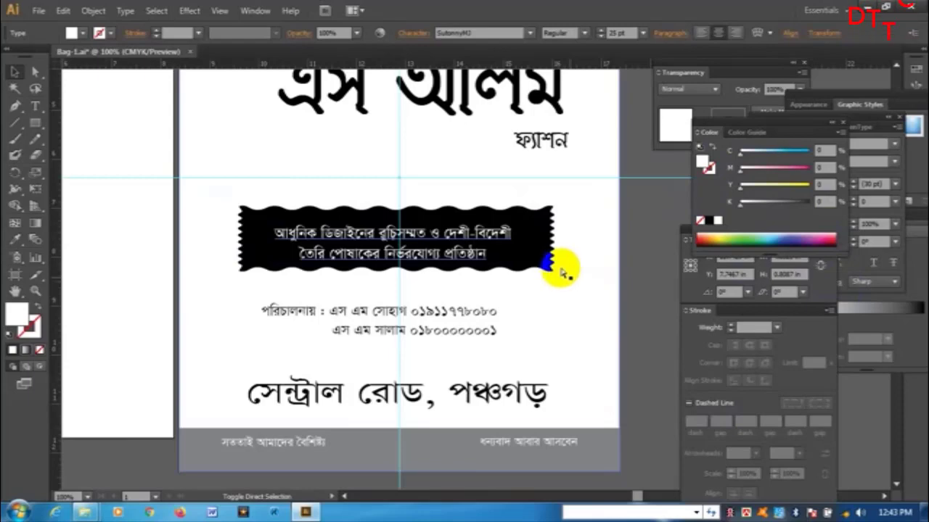
{"action": "left_click", "coordinate": [509, 251]}
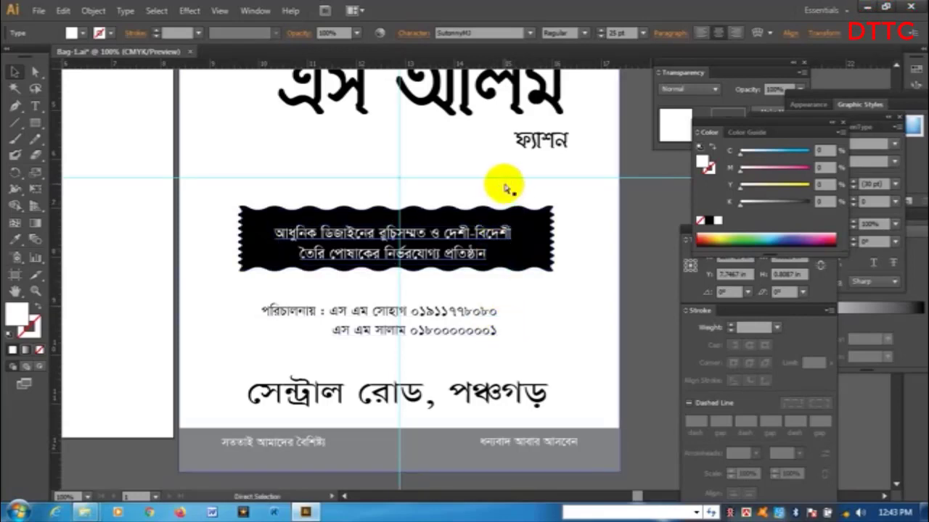
Step: Check the whole bag layout from the header strip to the footer, then closely inspect the shop name area
{"action": "key", "text": "ctrl+minus"}
{"action": "key", "text": "ctrl+minus"}
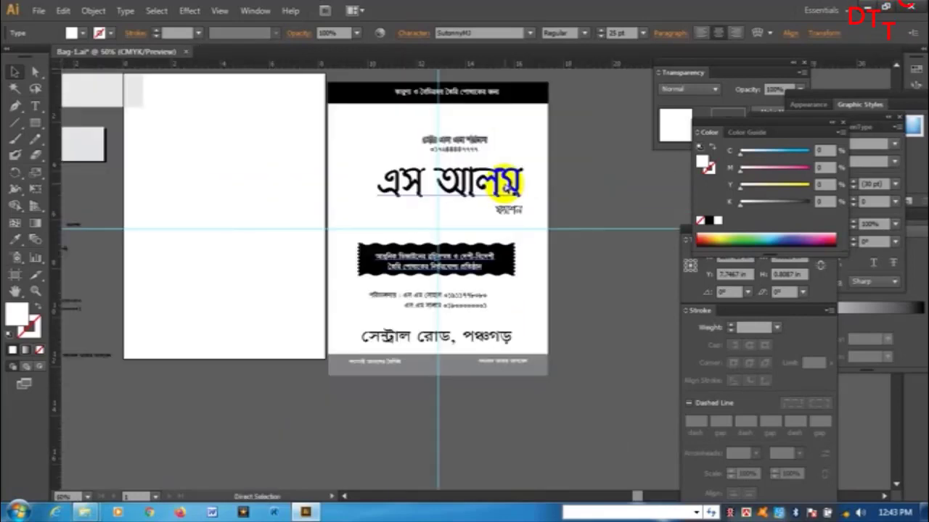
{"action": "key", "text": "ctrl+minus"}
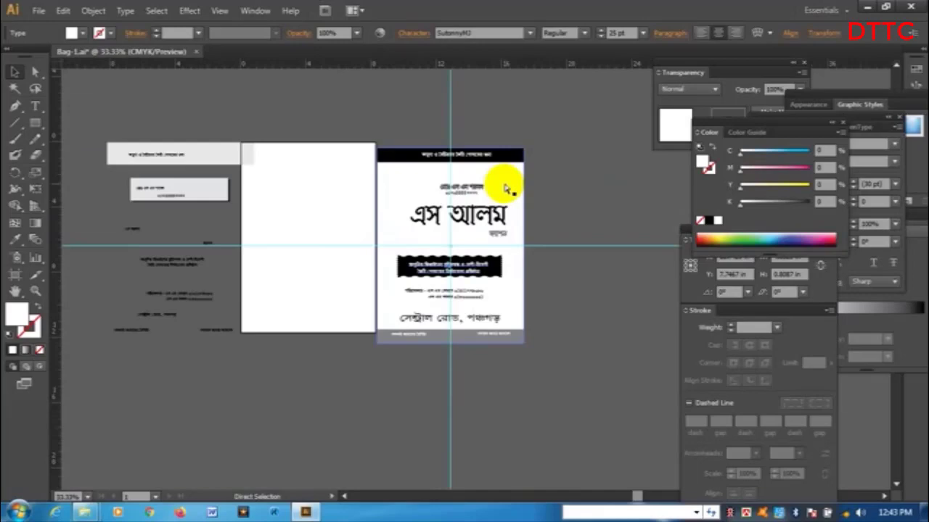
{"action": "key", "text": "ctrl+plus"}
{"action": "key", "text": "ctrl+plus"}
{"action": "key", "text": "ctrl+plus"}
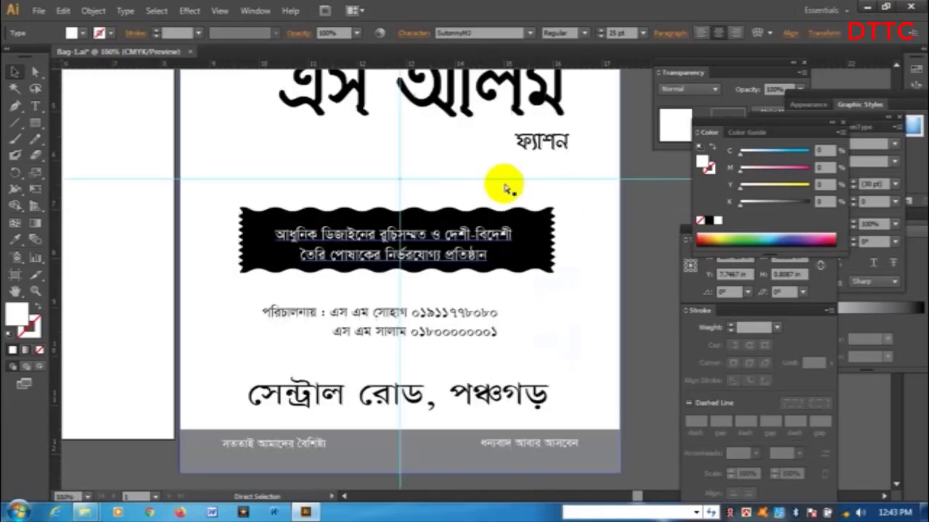
{"action": "left_click_drag", "start_coordinate": [504, 201], "coordinate": [500, 323]}
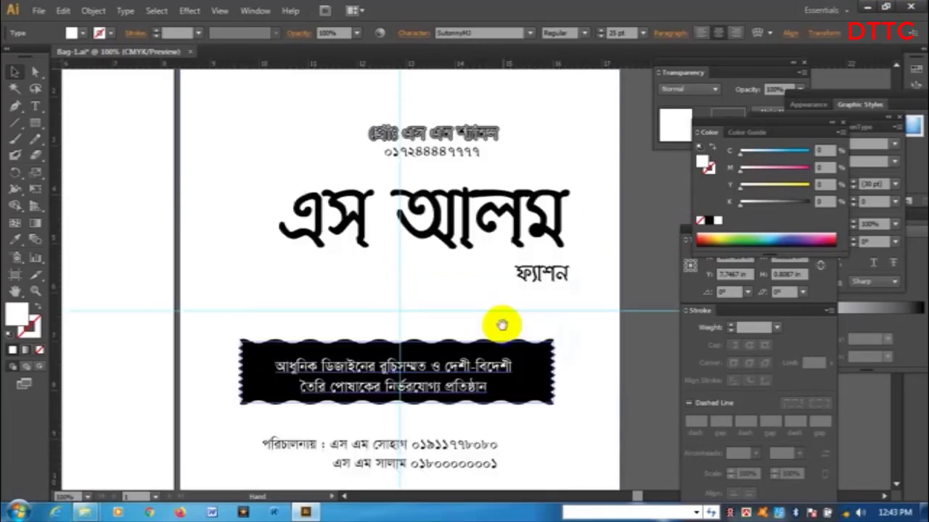
{"action": "left_click_drag", "start_coordinate": [444, 222], "coordinate": [484, 234]}
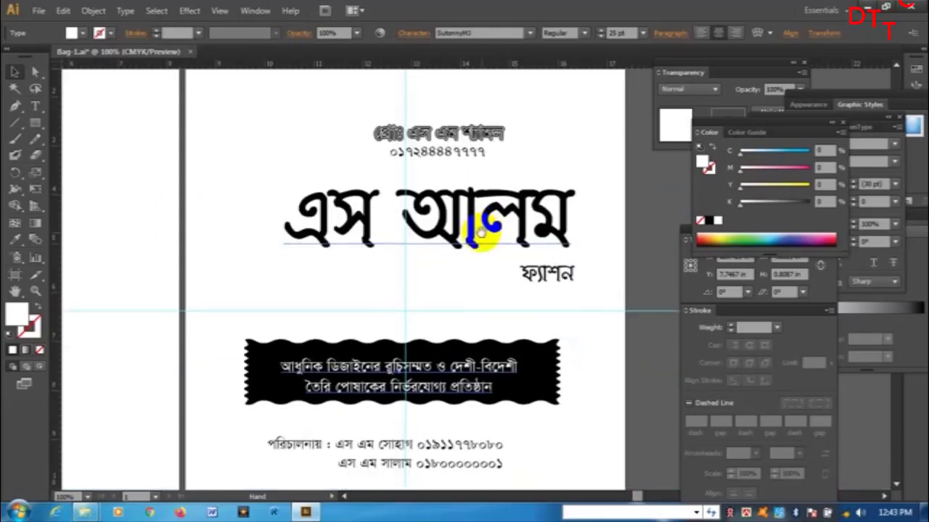
{"action": "left_click_drag", "start_coordinate": [487, 196], "coordinate": [491, 292]}
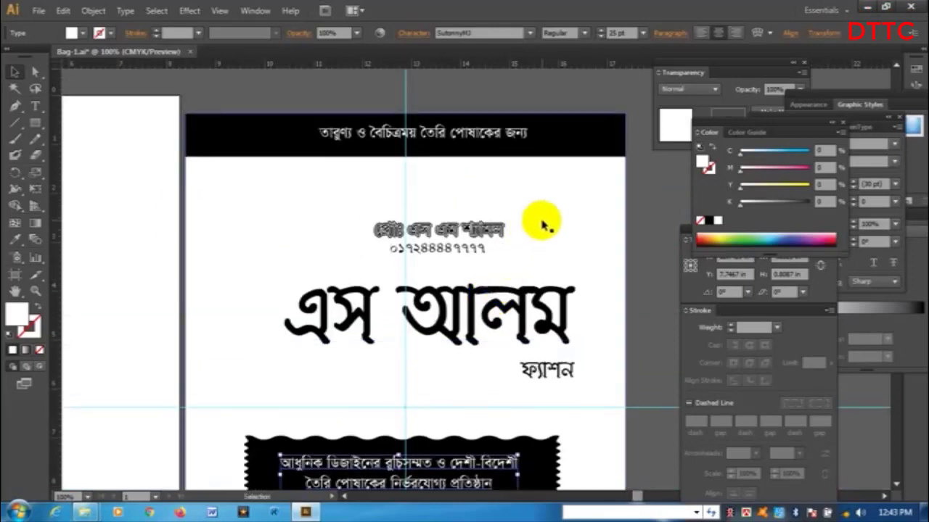
{"action": "left_click", "coordinate": [568, 228]}
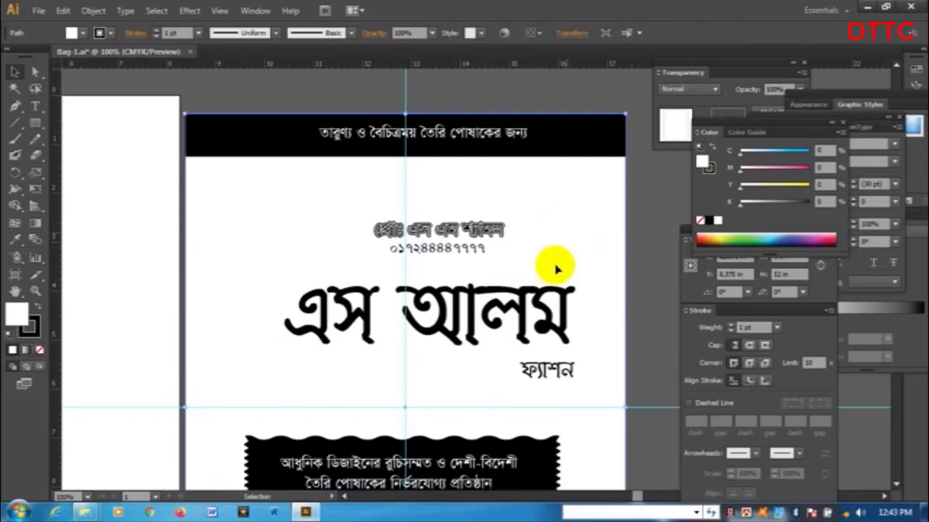
Step: Shift the two contact lines and the address line below them slightly to the right
{"action": "left_click_drag", "start_coordinate": [515, 356], "coordinate": [465, 158]}
{"action": "left_click_drag", "start_coordinate": [541, 325], "coordinate": [548, 274]}
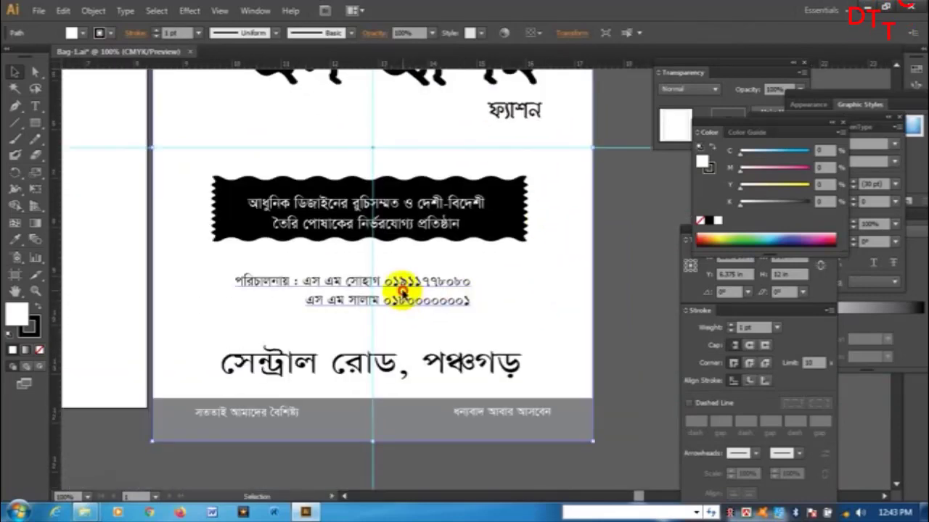
{"action": "left_click_drag", "start_coordinate": [366, 296], "coordinate": [378, 296]}
{"action": "left_click", "coordinate": [375, 346]}
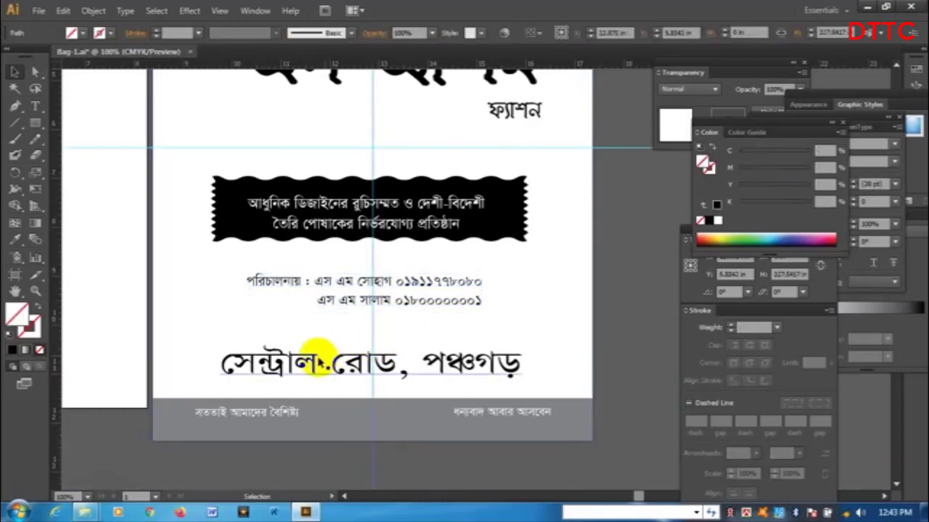
{"action": "left_click_drag", "start_coordinate": [263, 357], "coordinate": [305, 358]}
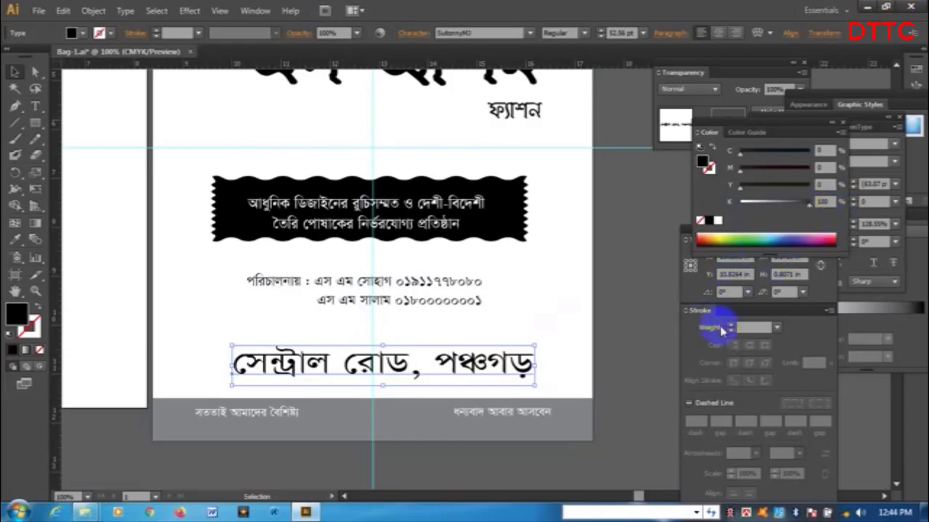
Step: Give the address line a 7 pt black stroke with round corner joins
{"action": "left_click", "coordinate": [748, 327]}
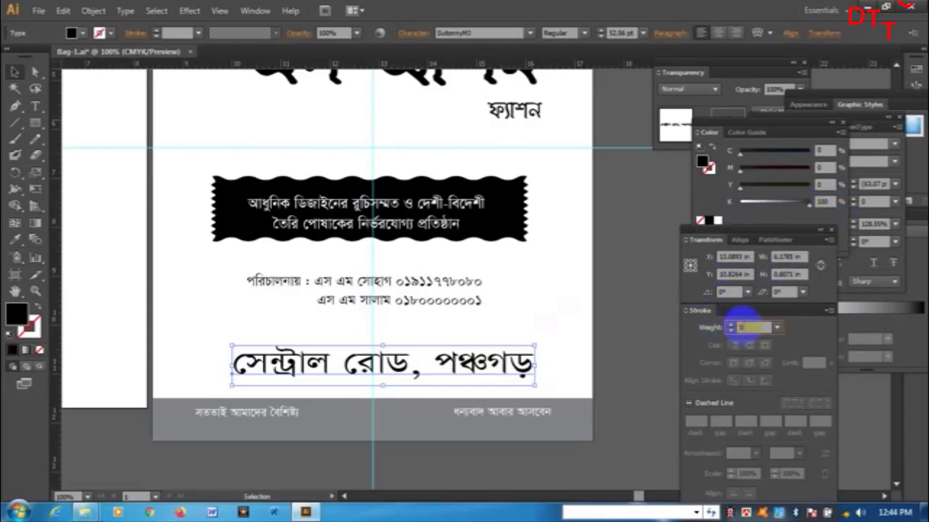
{"action": "type", "text": "5"}
{"action": "key", "text": "Return"}
{"action": "left_click", "coordinate": [753, 327]}
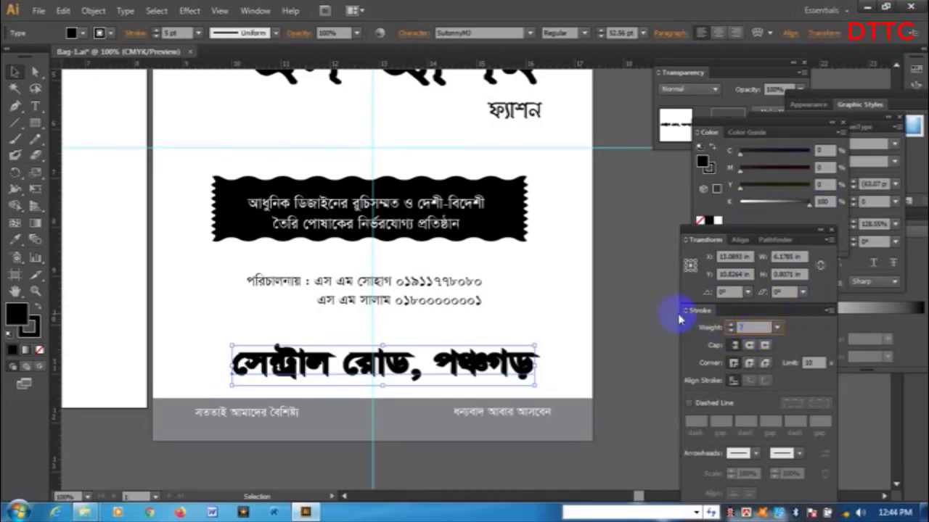
{"action": "type", "text": "7"}
{"action": "key", "text": "Return"}
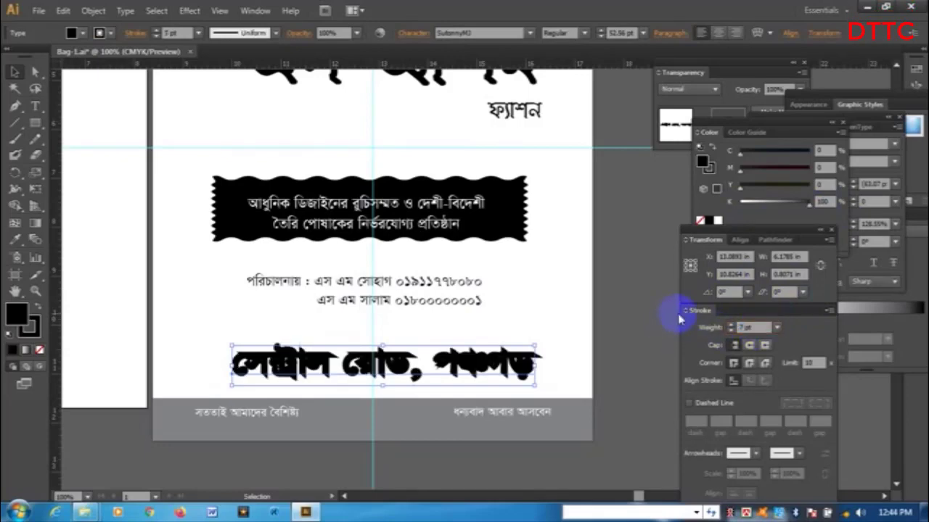
{"action": "left_click", "coordinate": [751, 364]}
Step: Change both the fill and the 7 pt stroke of the address line to white
{"action": "left_click", "coordinate": [757, 210]}
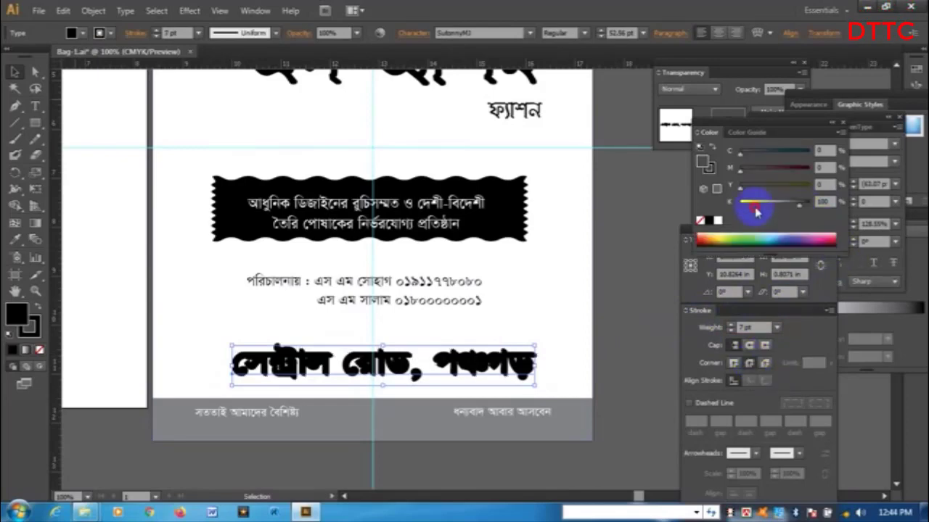
{"action": "left_click_drag", "start_coordinate": [756, 210], "coordinate": [729, 210]}
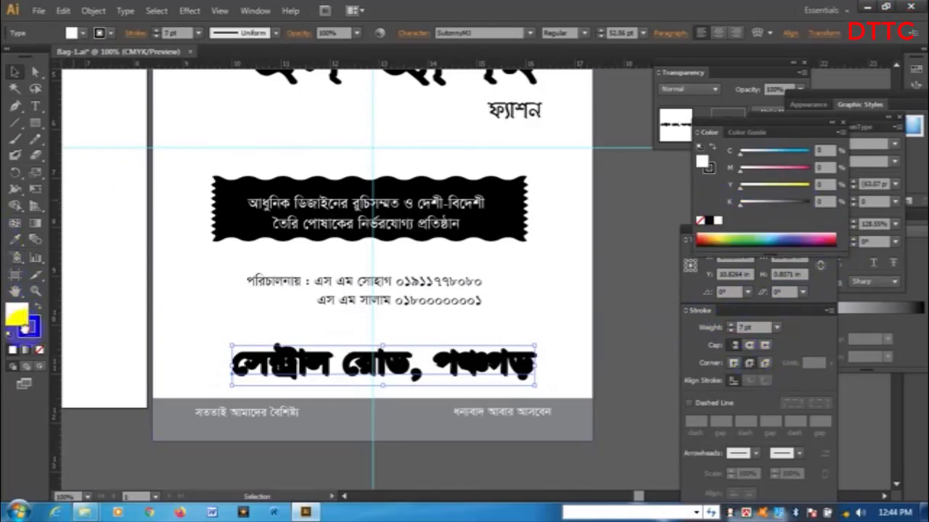
{"action": "left_click_drag", "start_coordinate": [24, 318], "coordinate": [39, 341]}
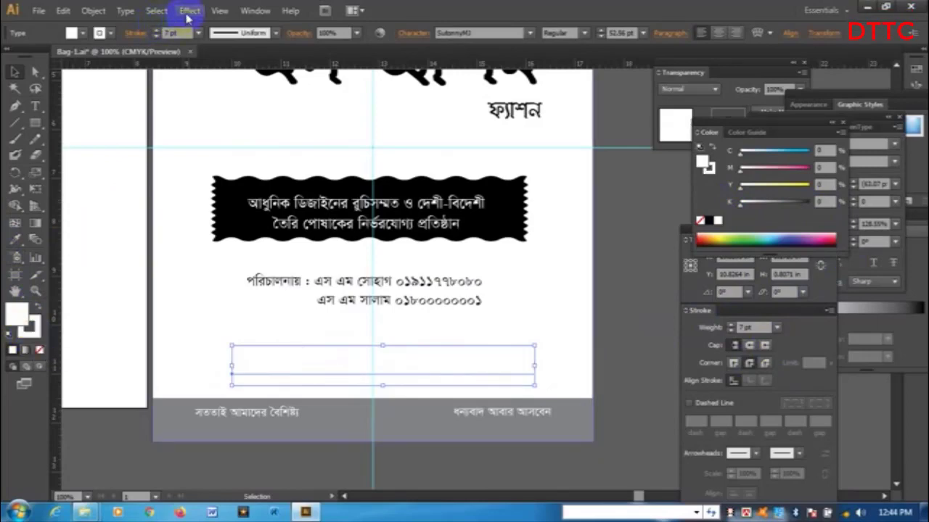
Step: Apply a black drop shadow to the address line: Multiply mode, 75% opacity, 0.1 in X and Y offsets and 0.07 in blur
{"action": "left_click", "coordinate": [159, 11]}
{"action": "mouse_move", "coordinate": [187, 11]}
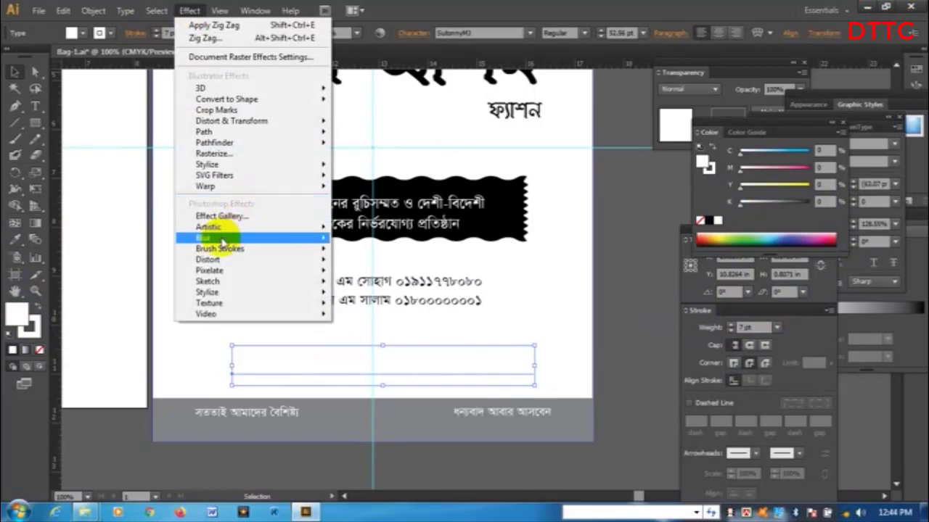
{"action": "mouse_move", "coordinate": [221, 239]}
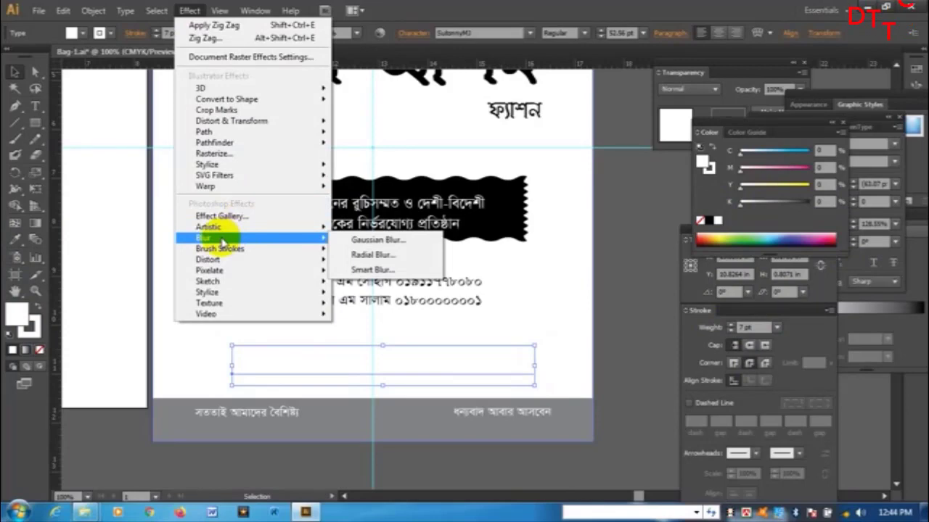
{"action": "mouse_move", "coordinate": [215, 13]}
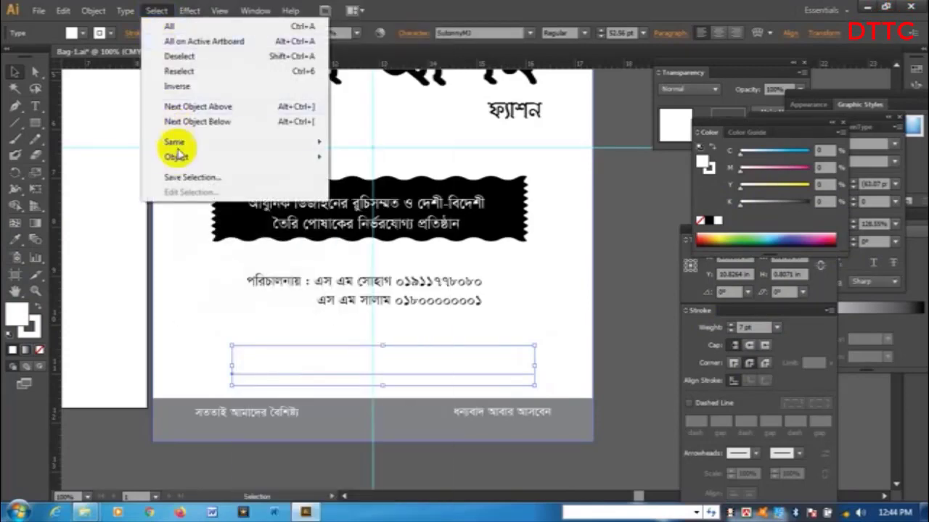
{"action": "mouse_move", "coordinate": [94, 12]}
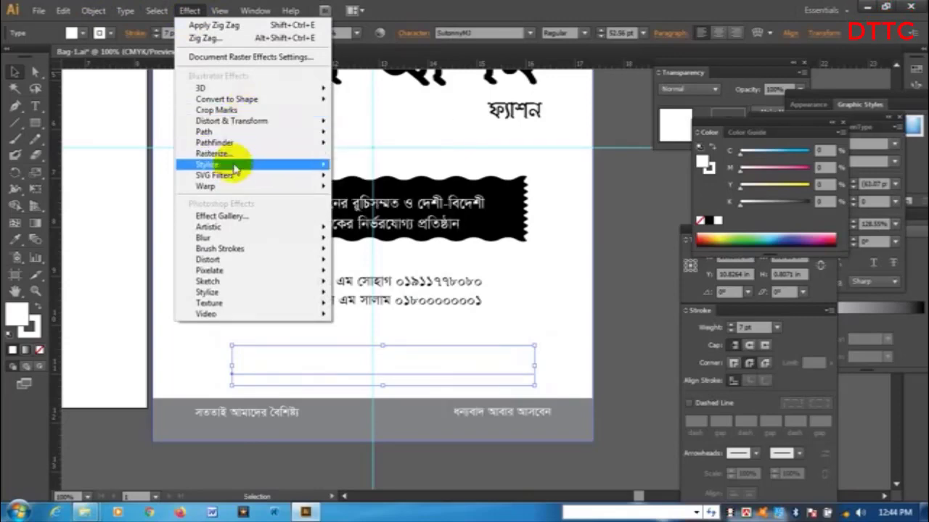
{"action": "mouse_move", "coordinate": [235, 168]}
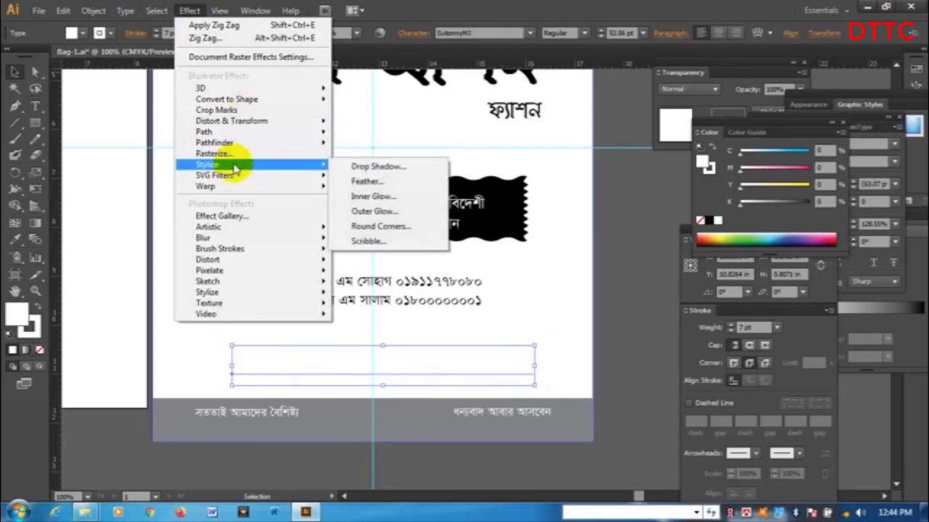
{"action": "left_click", "coordinate": [393, 172]}
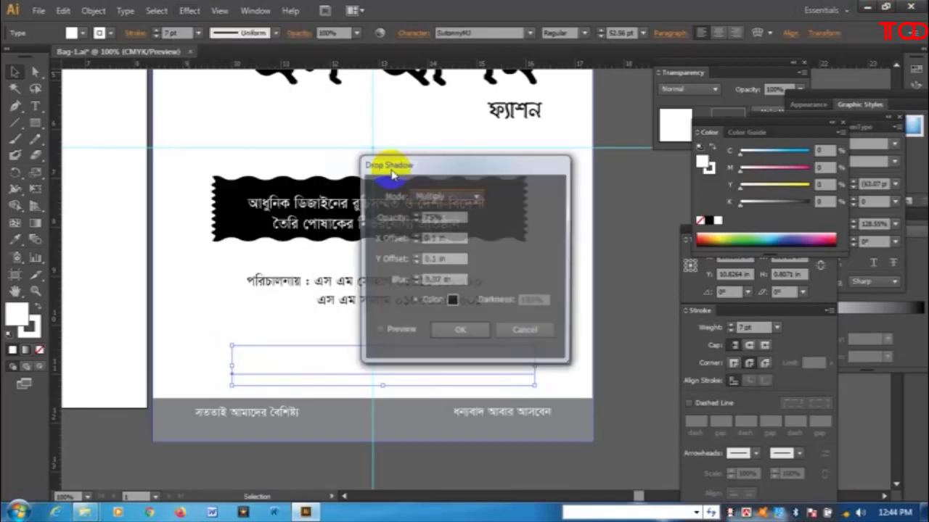
{"action": "left_click", "coordinate": [400, 331]}
{"action": "left_click_drag", "start_coordinate": [421, 165], "coordinate": [592, 105]}
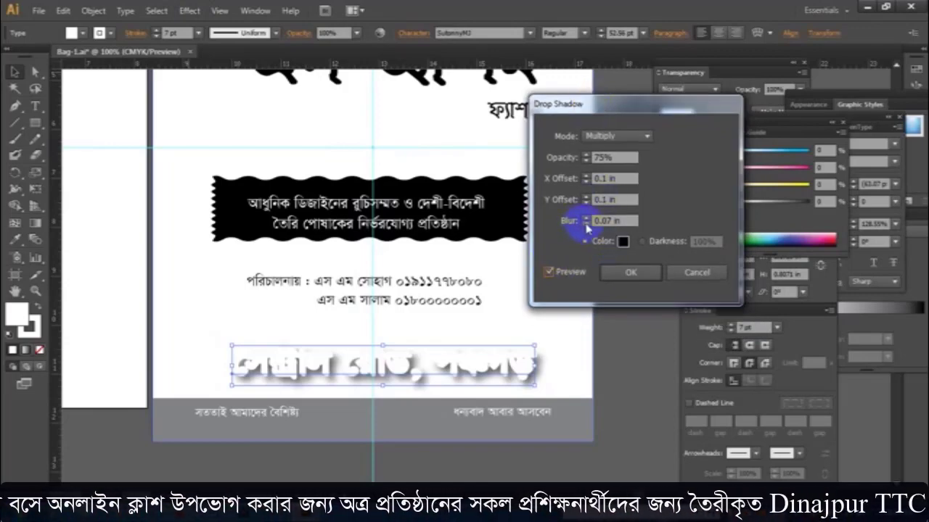
{"action": "left_click", "coordinate": [620, 177]}
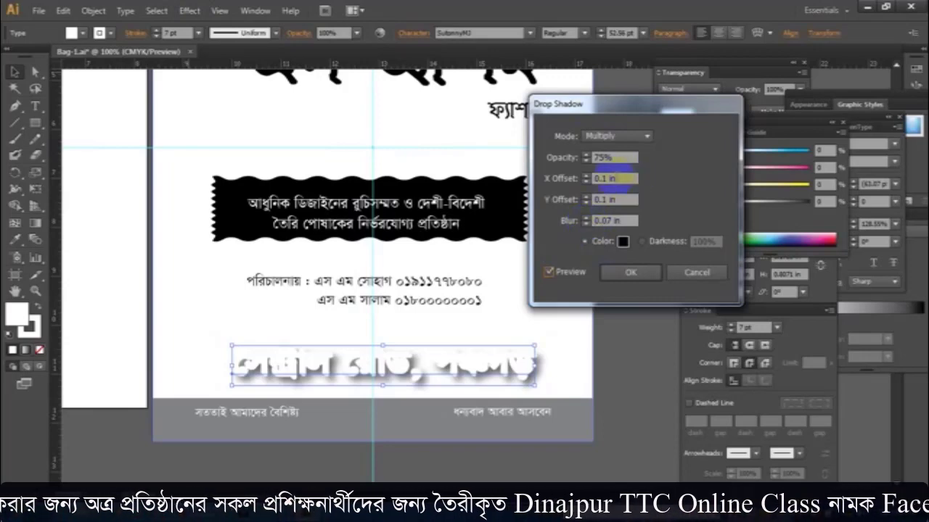
{"action": "left_click_drag", "start_coordinate": [594, 161], "coordinate": [639, 156]}
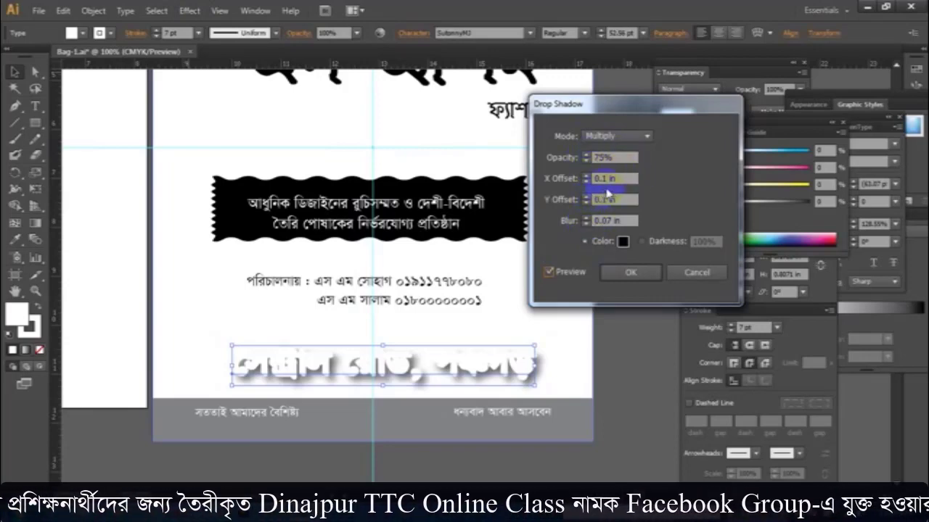
{"action": "left_click", "coordinate": [631, 273]}
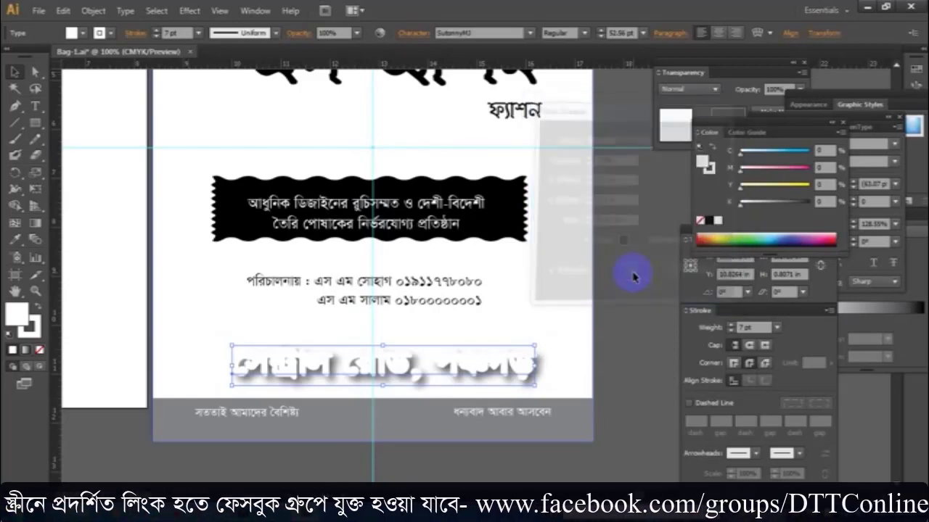
Step: Place the black, unstroked address text in front of its white copy with the drop shadow, and deselect it
{"action": "left_click", "coordinate": [578, 316]}
{"action": "key", "text": "ctrl+z"}
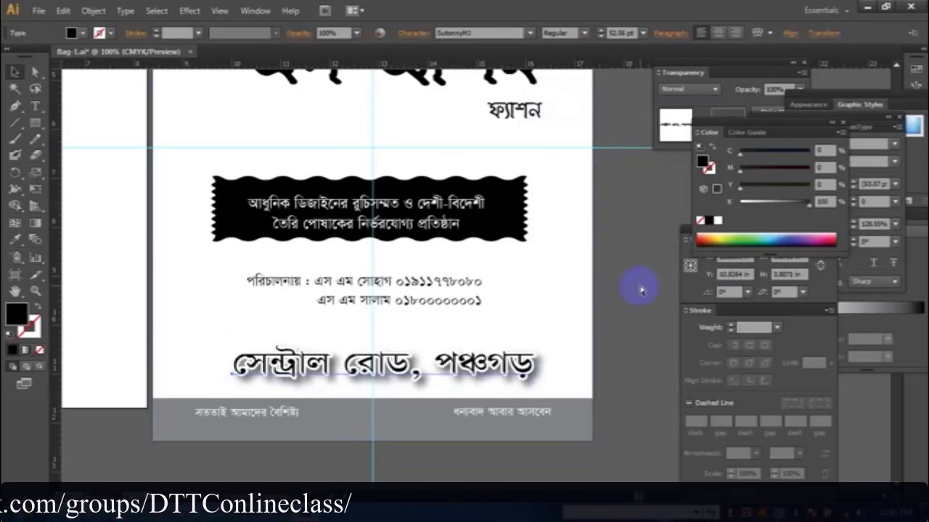
{"action": "left_click", "coordinate": [539, 307]}
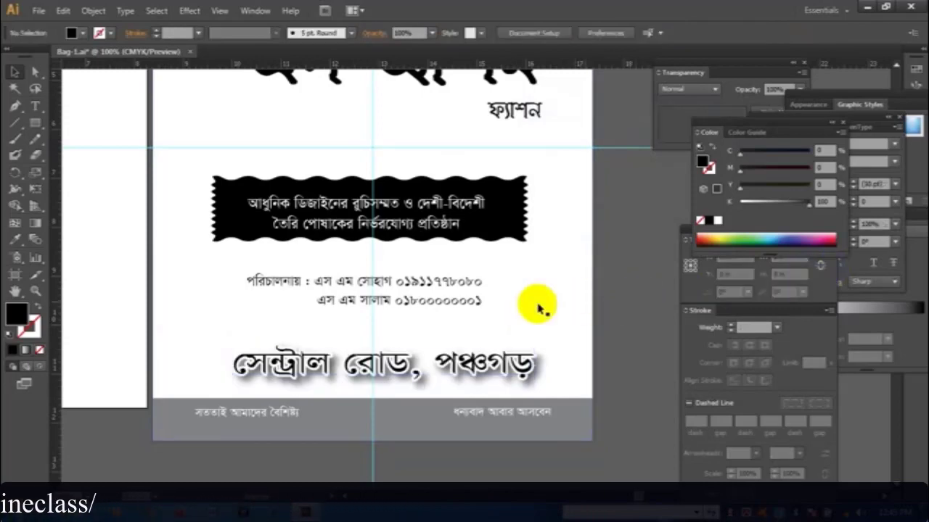
Step: Draw a rectangle about 0.81 × 0.5 in just below the header strip's left end and fill it with 15% black
{"action": "scroll", "coordinate": [464, 276], "scroll_direction": "up", "scroll_amount": 4}
{"action": "scroll", "coordinate": [486, 263], "scroll_direction": "up", "scroll_amount": 3}
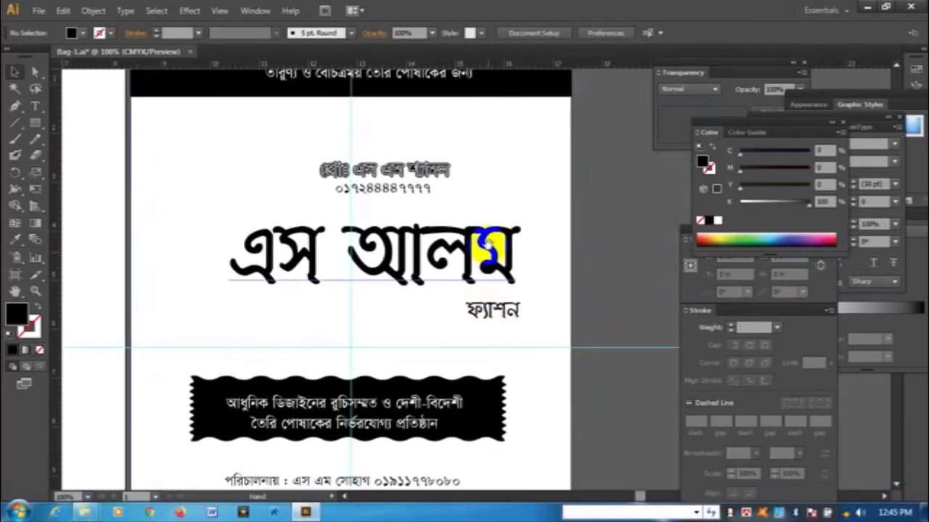
{"action": "scroll", "coordinate": [490, 247], "scroll_direction": "down", "scroll_amount": 1}
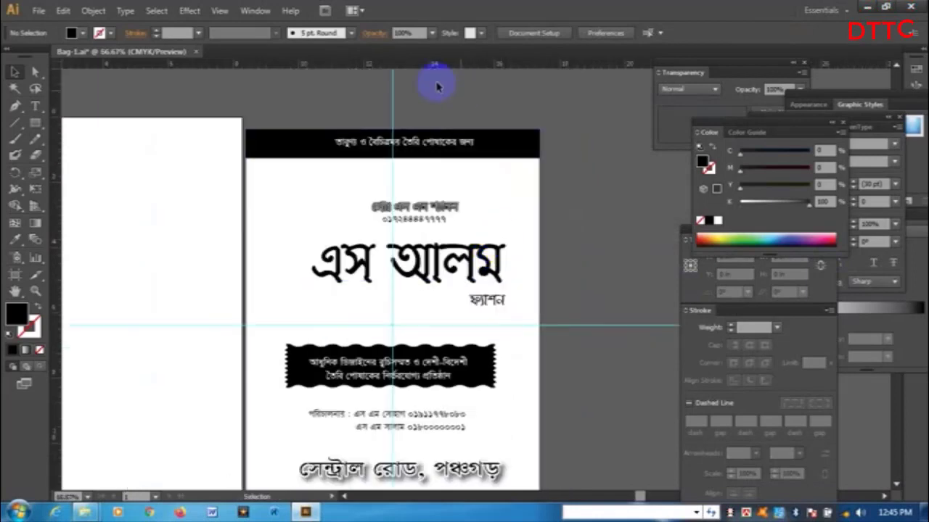
{"action": "key", "text": "space"}
{"action": "left_click_drag", "start_coordinate": [480, 288], "coordinate": [457, 250]}
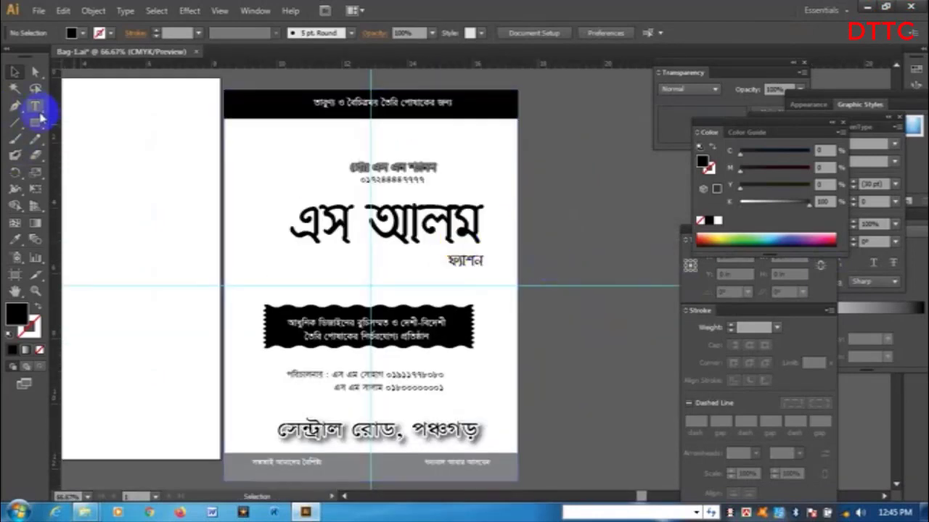
{"action": "key", "text": "ctrl+plus"}
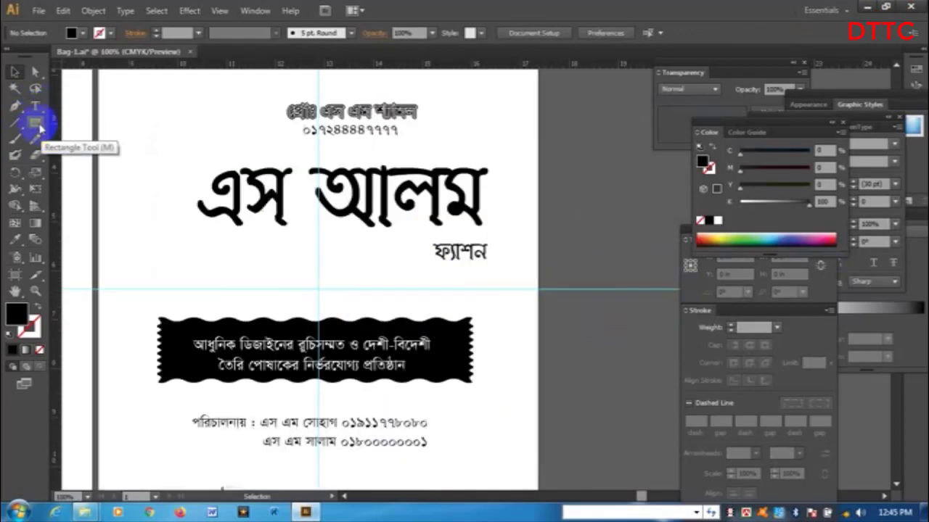
{"action": "left_click", "coordinate": [36, 122]}
{"action": "scroll", "coordinate": [332, 135], "scroll_direction": "up", "scroll_amount": 3}
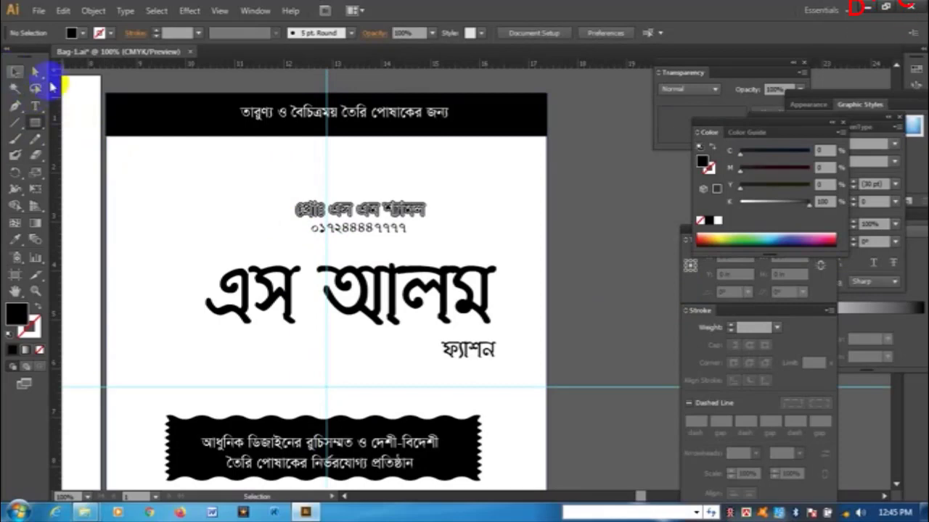
{"action": "mouse_move", "coordinate": [110, 137]}
{"action": "left_mouse_down"}
{"action": "mouse_move", "coordinate": [137, 166]}
{"action": "mouse_move", "coordinate": [149, 159]}
{"action": "left_mouse_up"}
{"action": "left_click", "coordinate": [15, 71]}
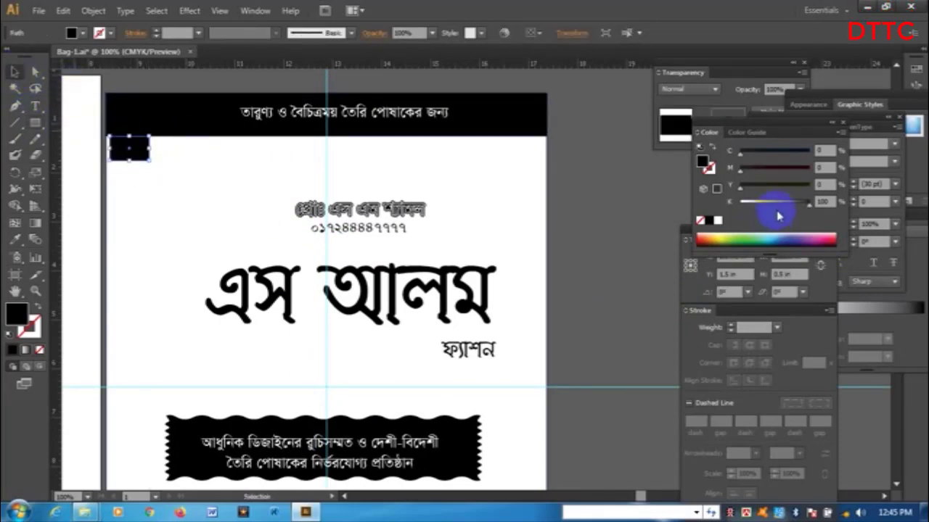
{"action": "left_click_drag", "start_coordinate": [791, 208], "coordinate": [748, 209]}
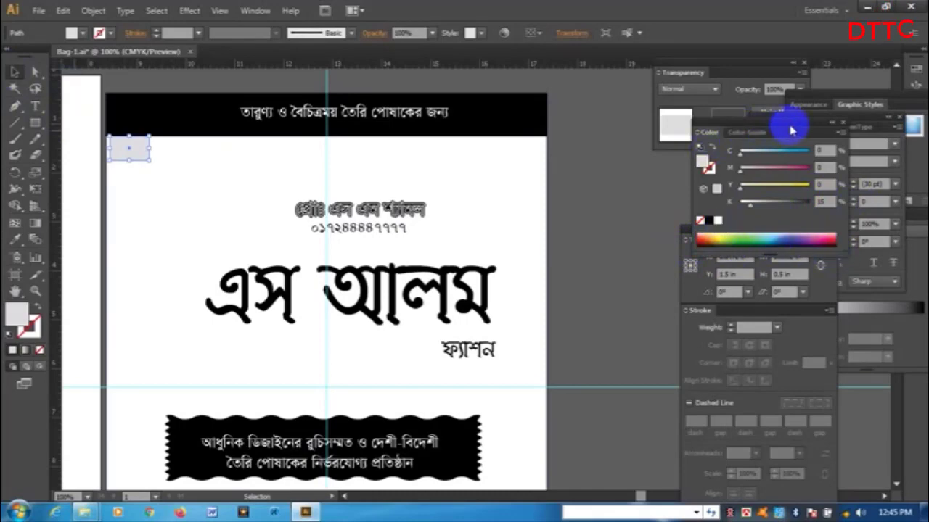
Step: Replace the small rectangle's fill with a linear white-to-black gradient, keeping the gradient settings within reach
{"action": "mouse_move", "coordinate": [789, 124]}
{"action": "left_mouse_down"}
{"action": "mouse_move", "coordinate": [701, 230]}
{"action": "mouse_move", "coordinate": [858, 230]}
{"action": "left_mouse_up"}
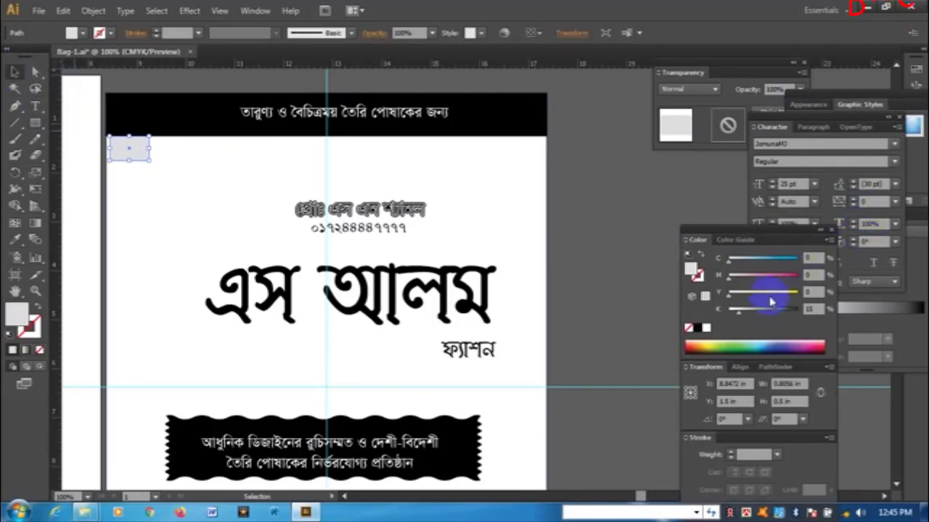
{"action": "left_click", "coordinate": [254, 11]}
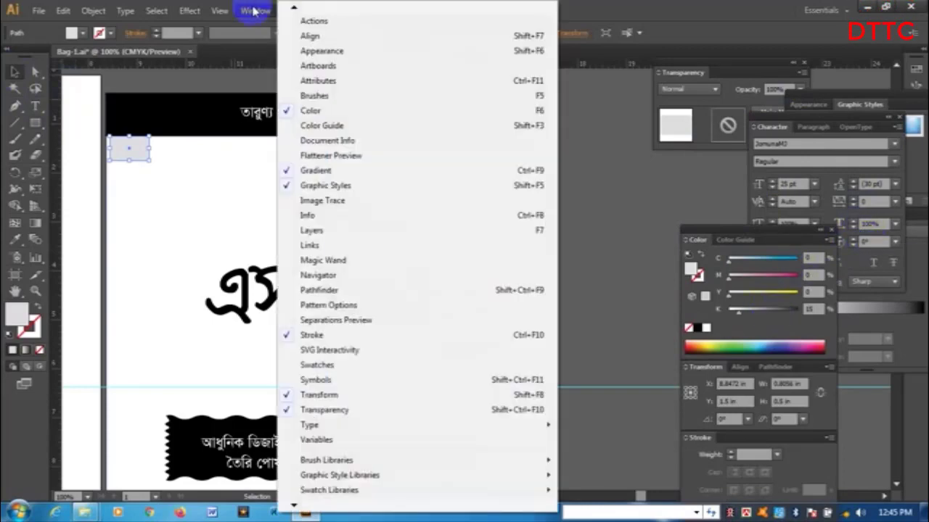
{"action": "left_click", "coordinate": [330, 175]}
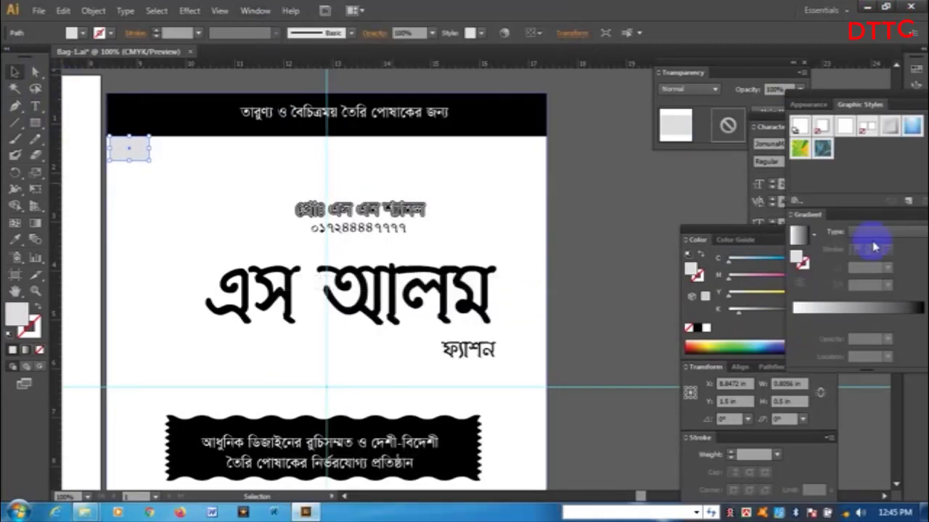
{"action": "left_click", "coordinate": [799, 235]}
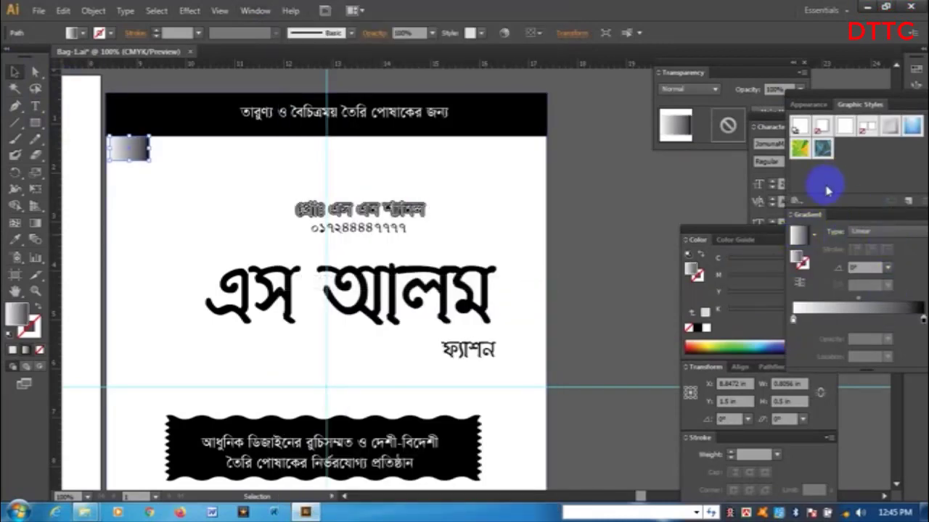
{"action": "left_click_drag", "start_coordinate": [834, 216], "coordinate": [678, 173]}
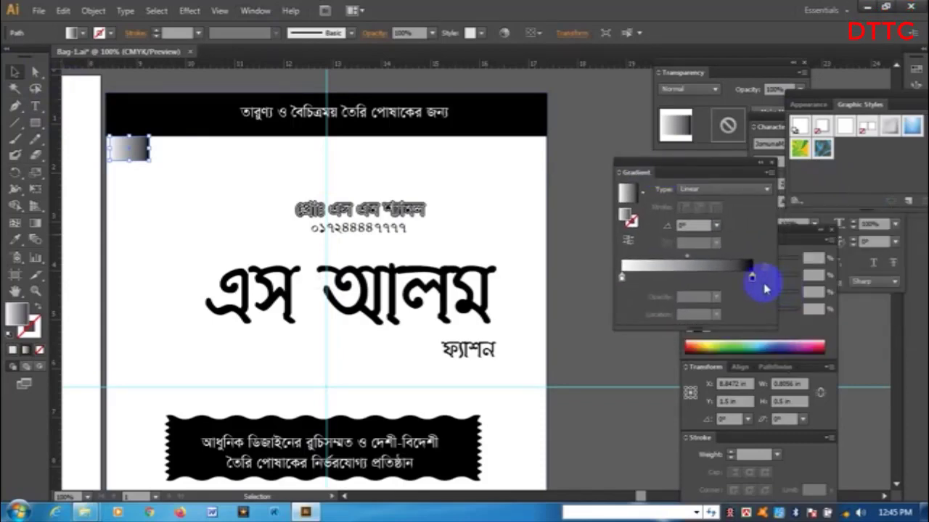
Step: Add a middle stop at about 43% to the rectangle's gradient and lighten its end stop to about 29% black
{"action": "left_click", "coordinate": [751, 280]}
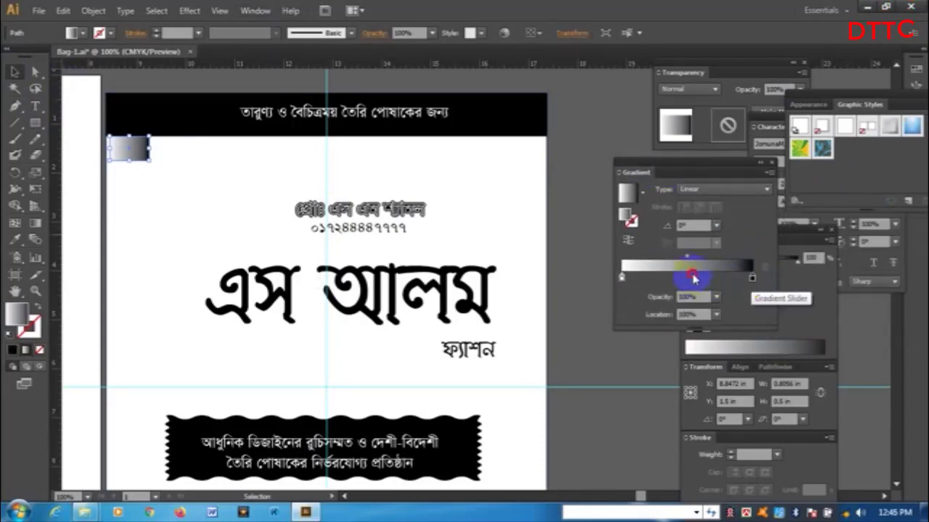
{"action": "left_click_drag", "start_coordinate": [693, 278], "coordinate": [676, 275]}
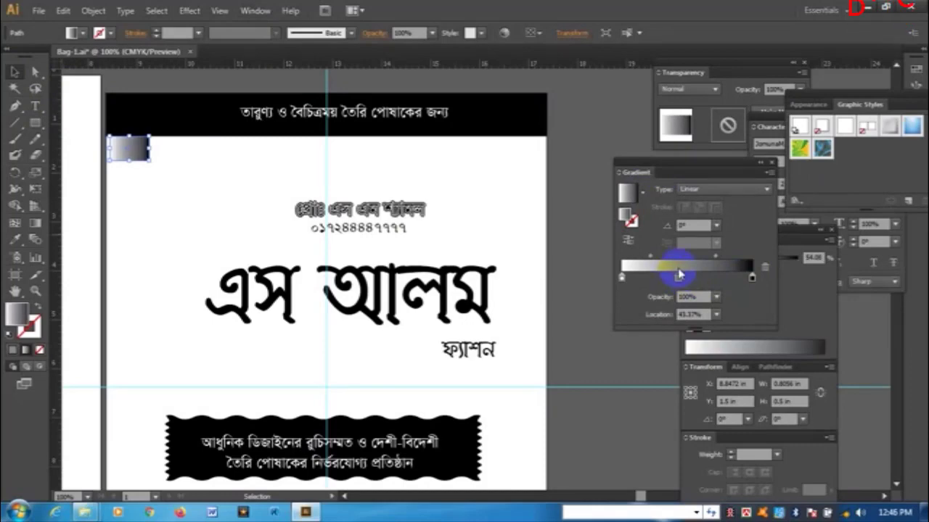
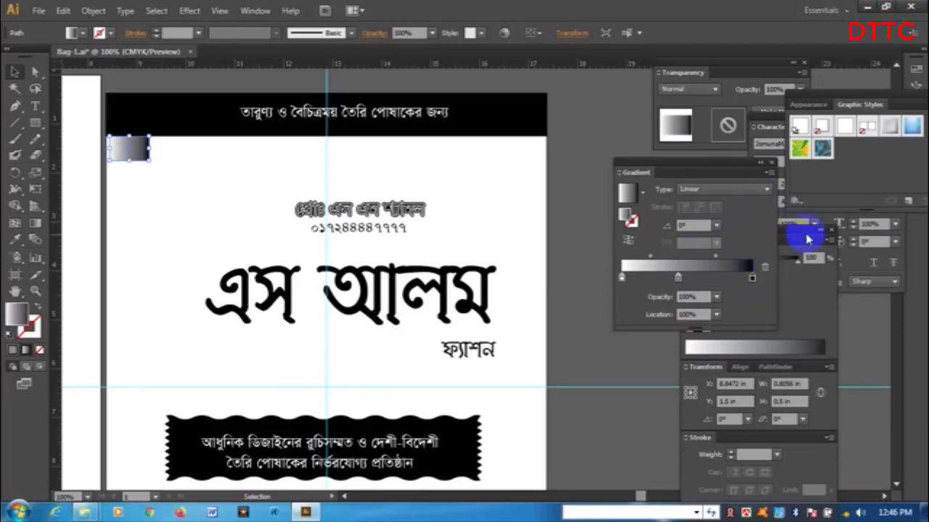
{"action": "left_click_drag", "start_coordinate": [805, 231], "coordinate": [890, 219]}
{"action": "left_click_drag", "start_coordinate": [876, 256], "coordinate": [839, 254]}
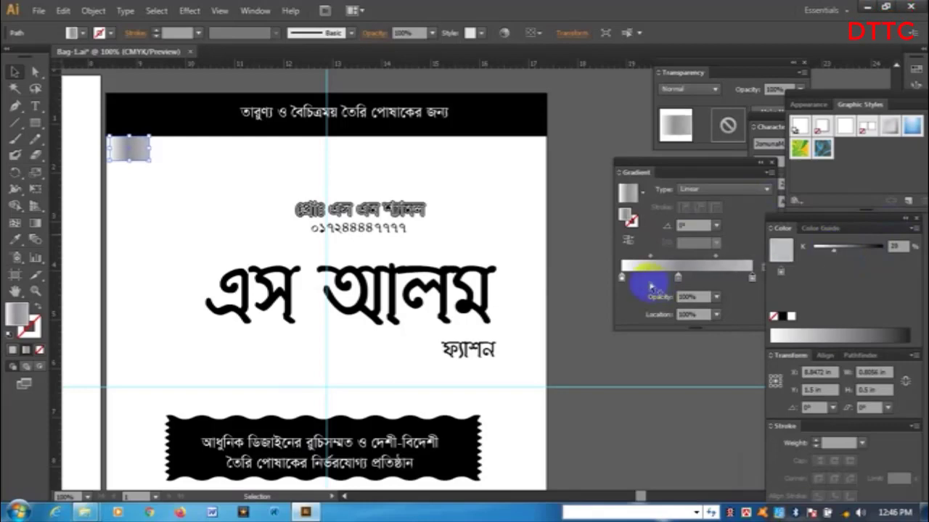
Step: Move the gradient's middle stop to 50% and darken it to a dark grey, leaving the first stop white
{"action": "left_click", "coordinate": [621, 277]}
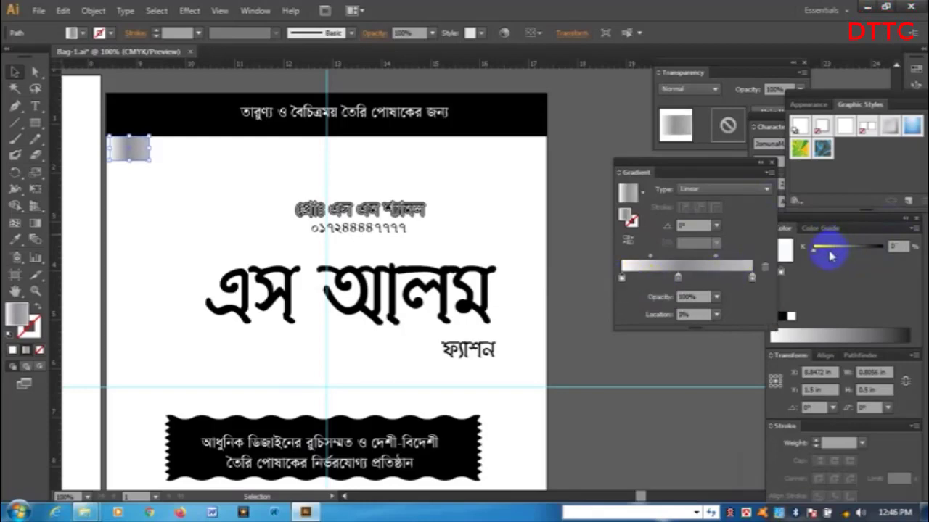
{"action": "left_click_drag", "start_coordinate": [677, 277], "coordinate": [688, 277]}
{"action": "left_click", "coordinate": [898, 248]}
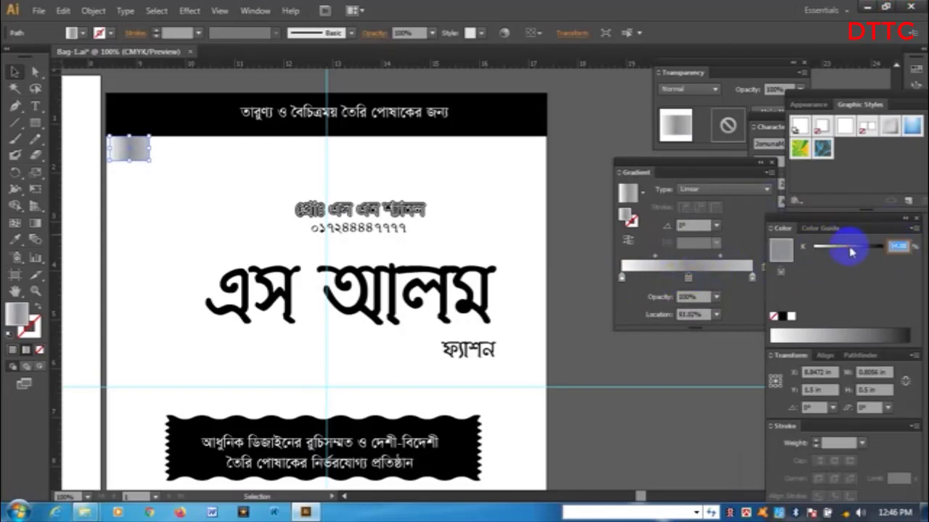
{"action": "left_click_drag", "start_coordinate": [852, 251], "coordinate": [839, 249]}
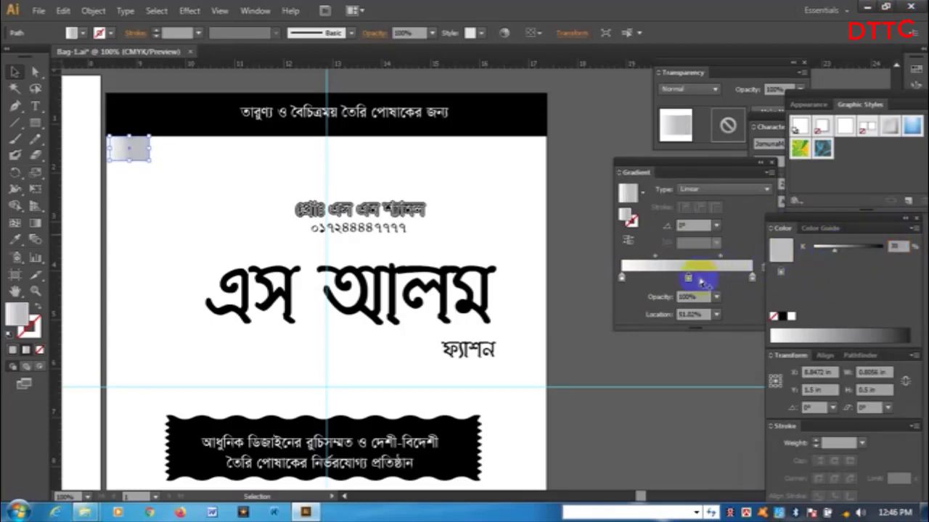
{"action": "left_click_drag", "start_coordinate": [687, 277], "coordinate": [686, 277]}
{"action": "left_click_drag", "start_coordinate": [835, 254], "coordinate": [868, 250]}
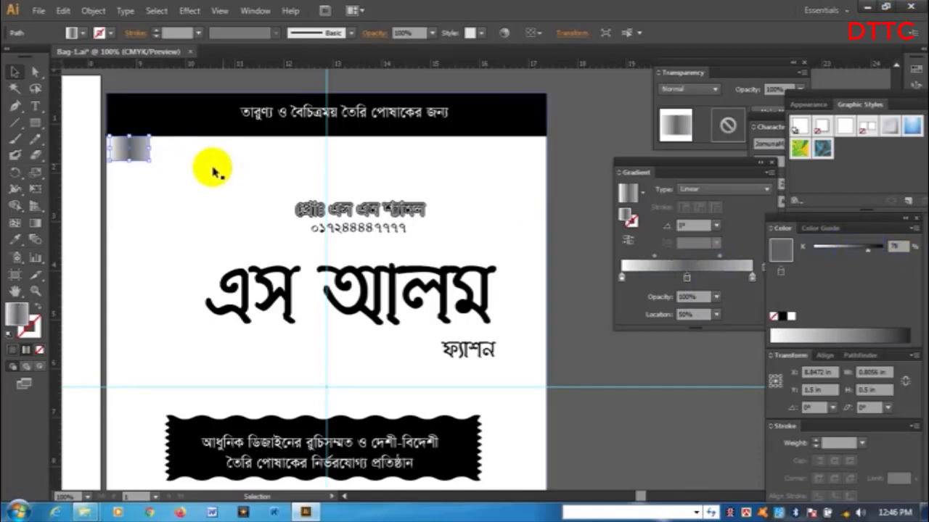
Step: Shrink the gradient rectangle to about 0.58 × 0.36 in and repeat it as a row of 13 tiles below the header strip
{"action": "mouse_move", "coordinate": [149, 161]}
{"action": "left_mouse_down"}
{"action": "mouse_move", "coordinate": [124, 150]}
{"action": "mouse_move", "coordinate": [156, 155]}
{"action": "left_mouse_up"}
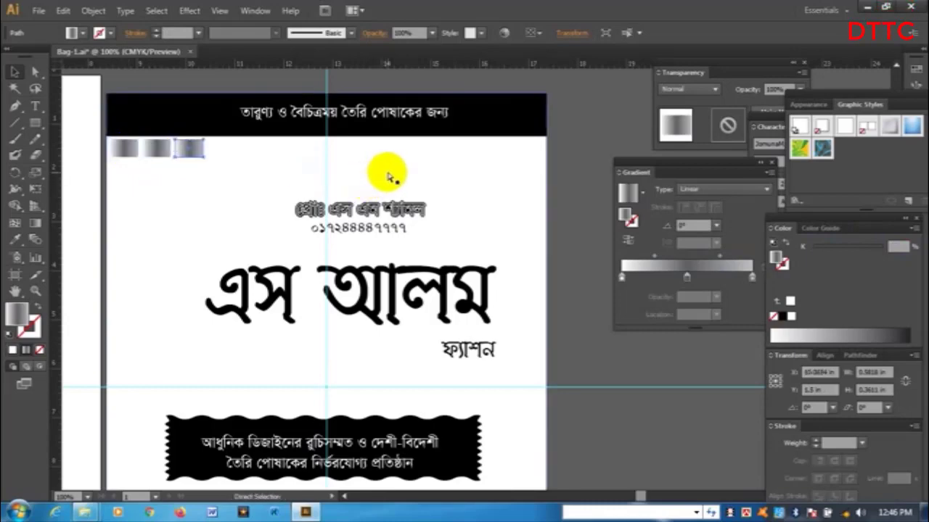
{"action": "key", "text": "ctrl+d"}
{"action": "key", "text": "ctrl+d"}
{"action": "key", "text": "ctrl+d"}
{"action": "key", "text": "ctrl+d"}
{"action": "key", "text": "ctrl+d"}
{"action": "key", "text": "ctrl+d"}
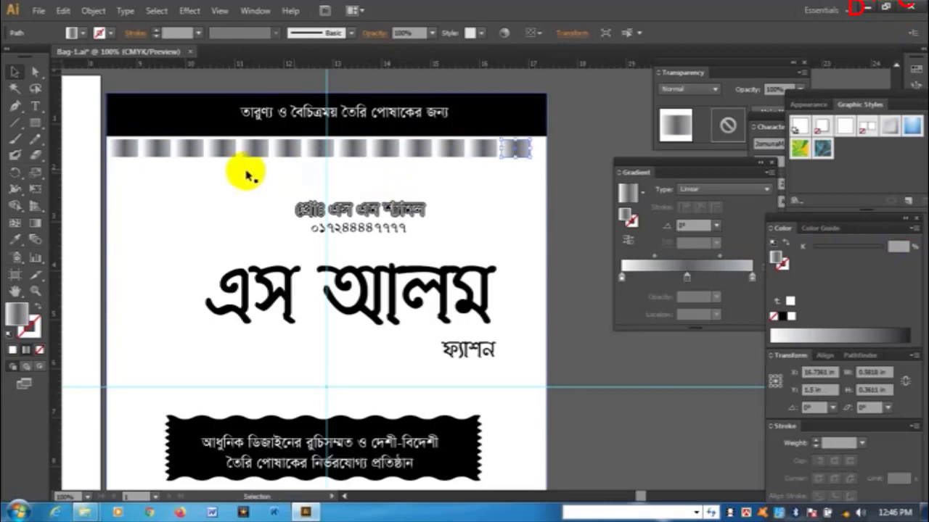
Step: Select all tiles in the row, stretch them together to about 8.79 in wide and group them
{"action": "left_click", "coordinate": [130, 150]}
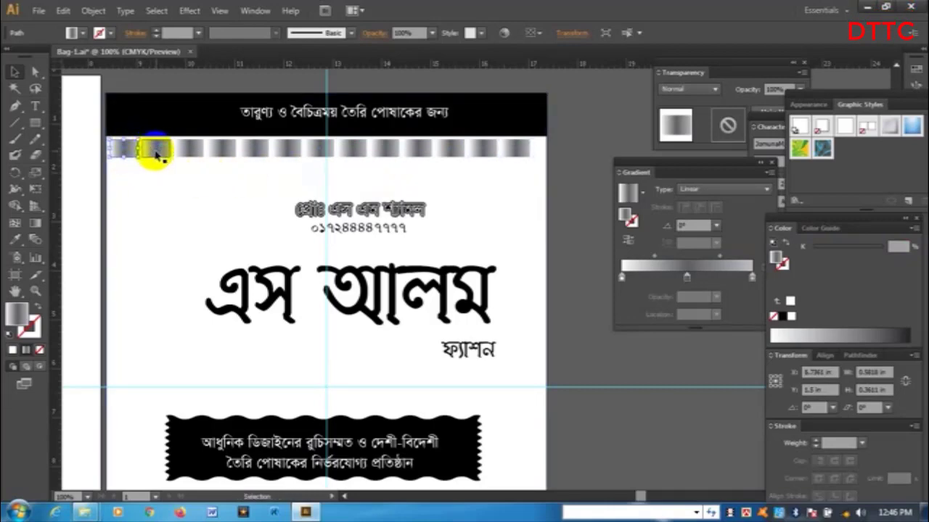
{"action": "left_click", "coordinate": [158, 155], "text": "shift"}
{"action": "left_click", "coordinate": [196, 155], "text": "shift"}
{"action": "left_click", "coordinate": [222, 152], "text": "shift"}
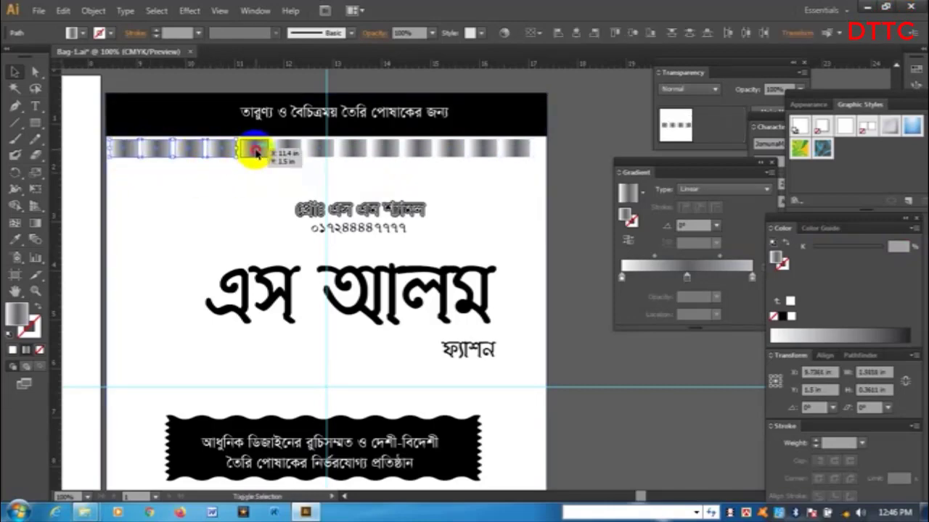
{"action": "left_click", "coordinate": [253, 151], "text": "shift"}
{"action": "left_click", "coordinate": [303, 154], "text": "shift"}
{"action": "left_click", "coordinate": [335, 152], "text": "shift"}
{"action": "left_click", "coordinate": [353, 151], "text": "shift"}
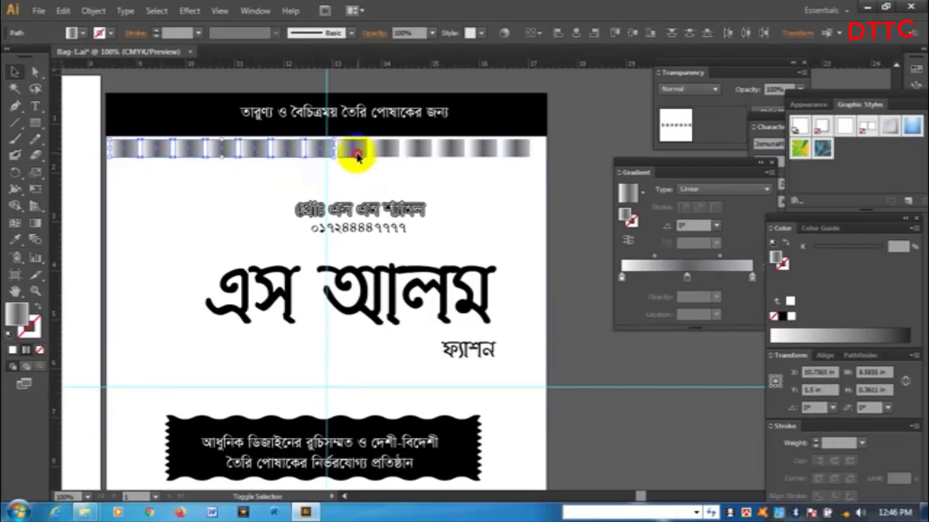
{"action": "left_click", "coordinate": [387, 154], "text": "shift"}
{"action": "left_click", "coordinate": [415, 151], "text": "shift"}
{"action": "left_click", "coordinate": [451, 151], "text": "shift"}
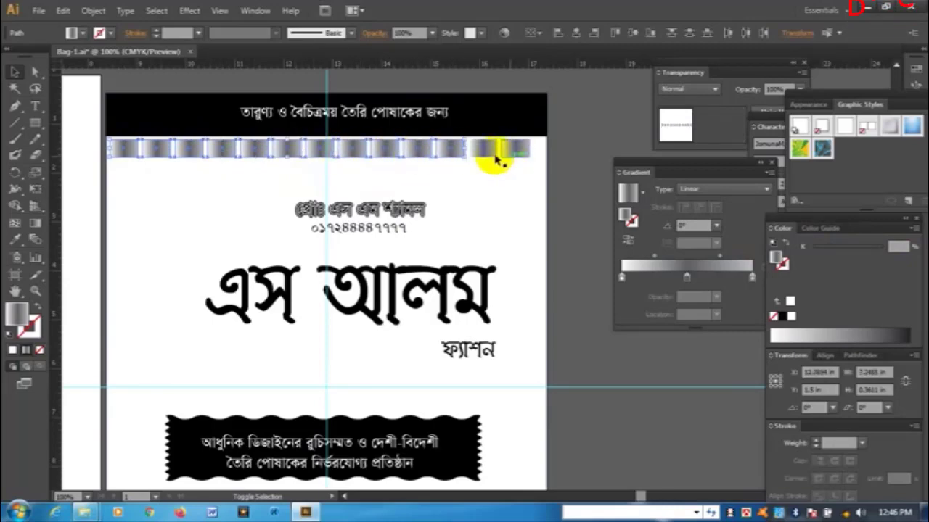
{"action": "left_click", "coordinate": [497, 158], "text": "shift"}
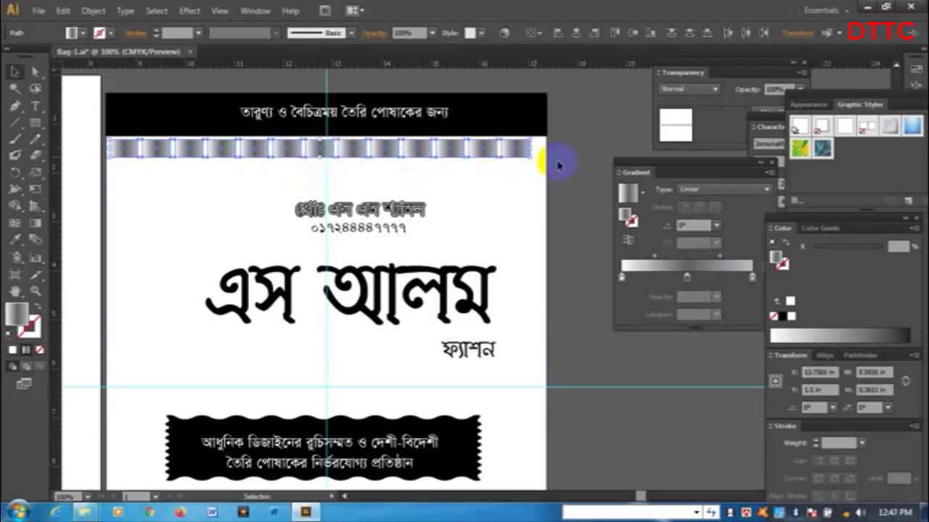
{"action": "left_click", "coordinate": [532, 151], "text": "shift"}
{"action": "left_click_drag", "start_coordinate": [531, 150], "coordinate": [535, 145]}
{"action": "key", "text": "a"}
{"action": "key", "text": "ctrl+g"}
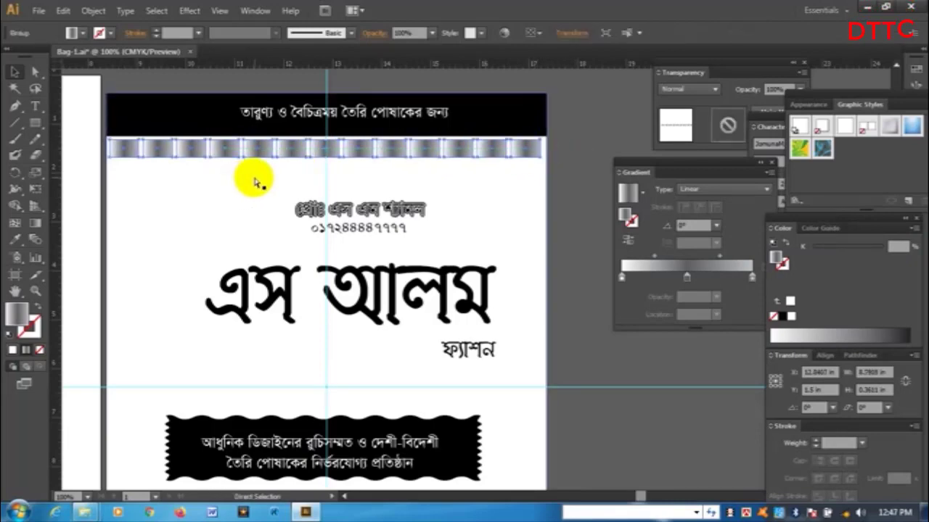
Step: Duplicate the grouped tile row downward to build a five-row block about 2.08 in high below the header strip
{"action": "key", "text": "v"}
{"action": "left_click", "coordinate": [314, 149]}
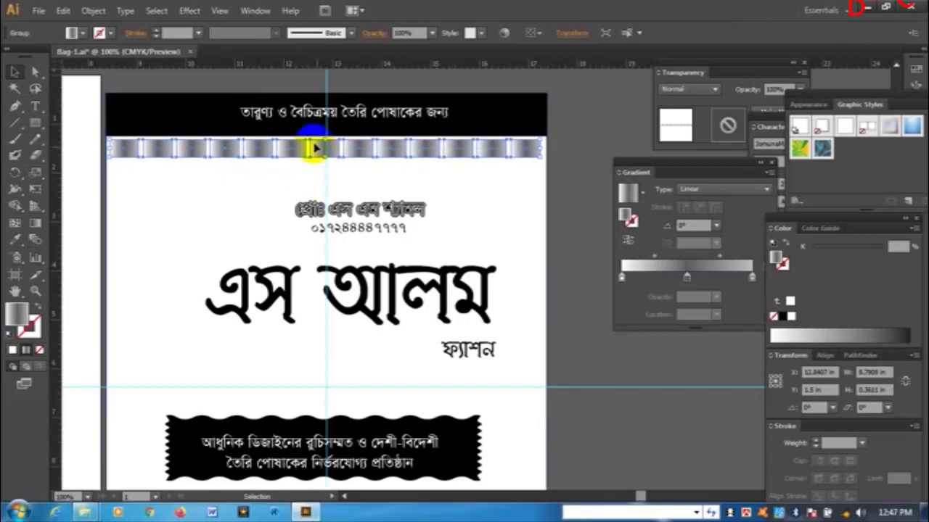
{"action": "left_click_drag", "start_coordinate": [314, 147], "coordinate": [315, 169]}
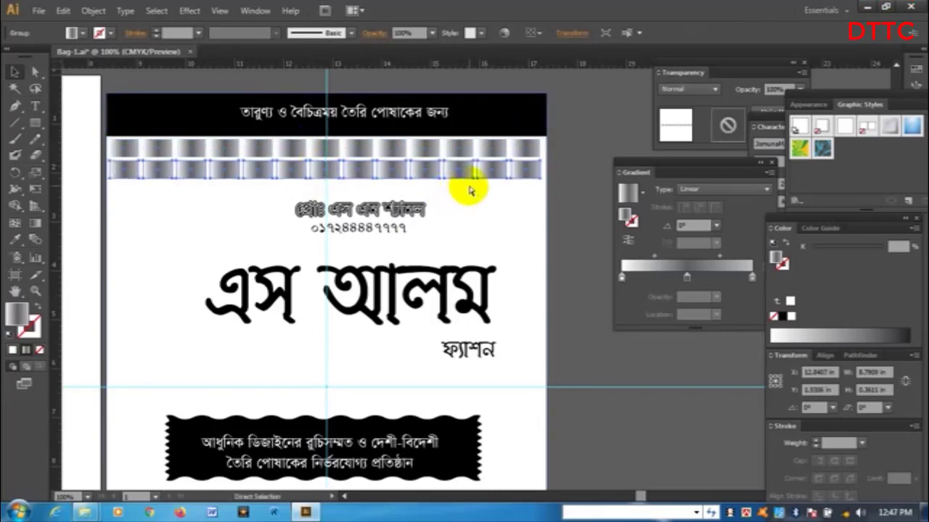
{"action": "left_click_drag", "start_coordinate": [459, 239], "coordinate": [454, 211]}
{"action": "key", "text": "ctrl+d"}
{"action": "key", "text": "ctrl+d"}
Step: Copy the five-row tile block over the slogan band and once more directly below it, above the address line
{"action": "left_click_drag", "start_coordinate": [529, 149], "coordinate": [538, 215]}
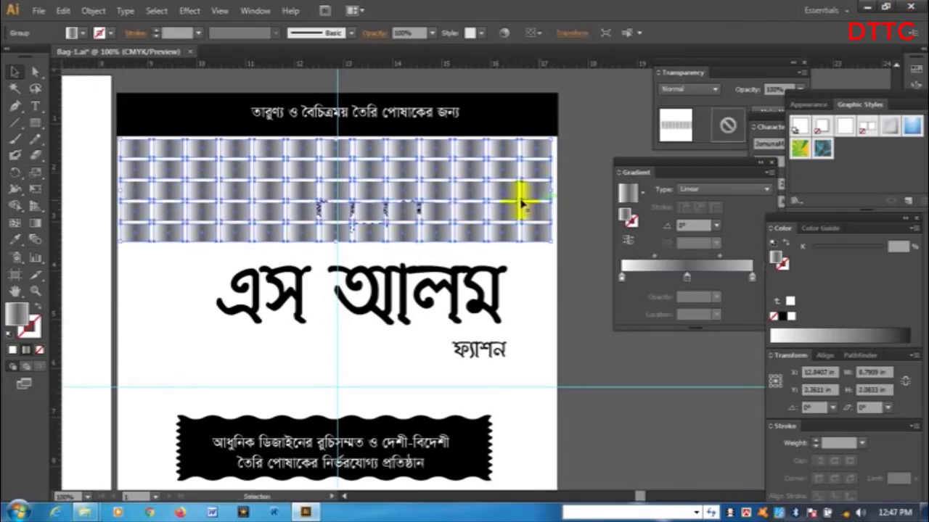
{"action": "key", "text": "Tab"}
{"action": "left_click_drag", "start_coordinate": [484, 235], "coordinate": [545, 157]}
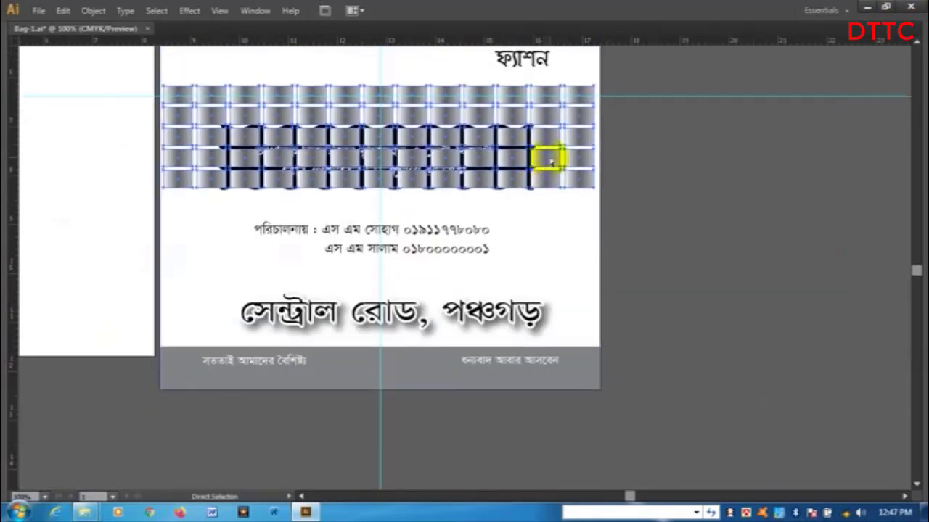
{"action": "key", "text": "ctrl+d"}
{"action": "key", "text": "ctrl+z"}
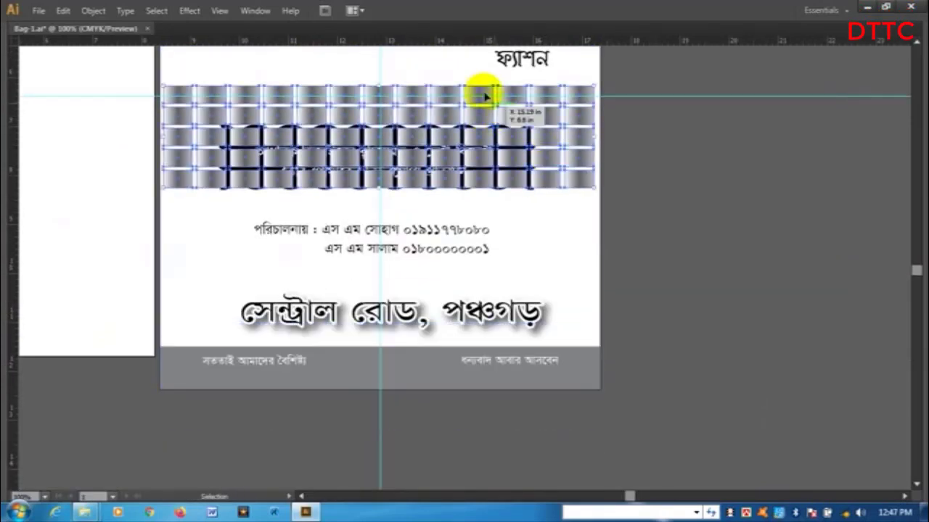
{"action": "left_click_drag", "start_coordinate": [482, 93], "coordinate": [473, 350]}
{"action": "key", "text": "Tab"}
{"action": "key", "text": "Tab"}
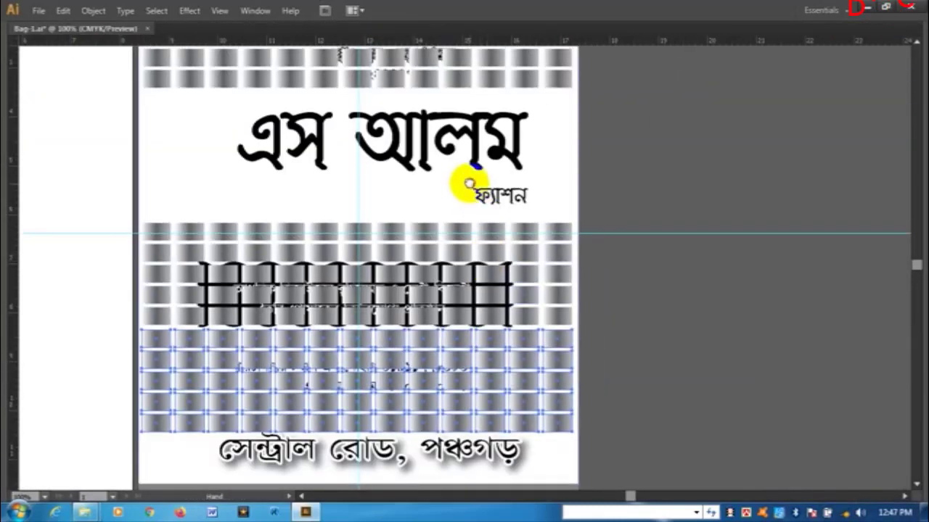
Step: Select all three tile blocks and set their opacity to 20%
{"action": "left_click_drag", "start_coordinate": [469, 184], "coordinate": [483, 234]}
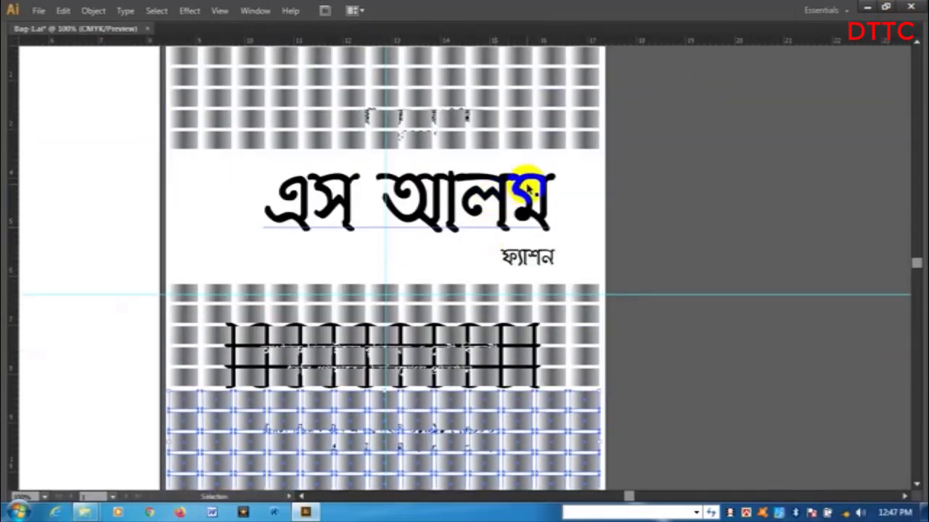
{"action": "key", "text": "ctrl+minus"}
{"action": "left_click", "coordinate": [545, 145]}
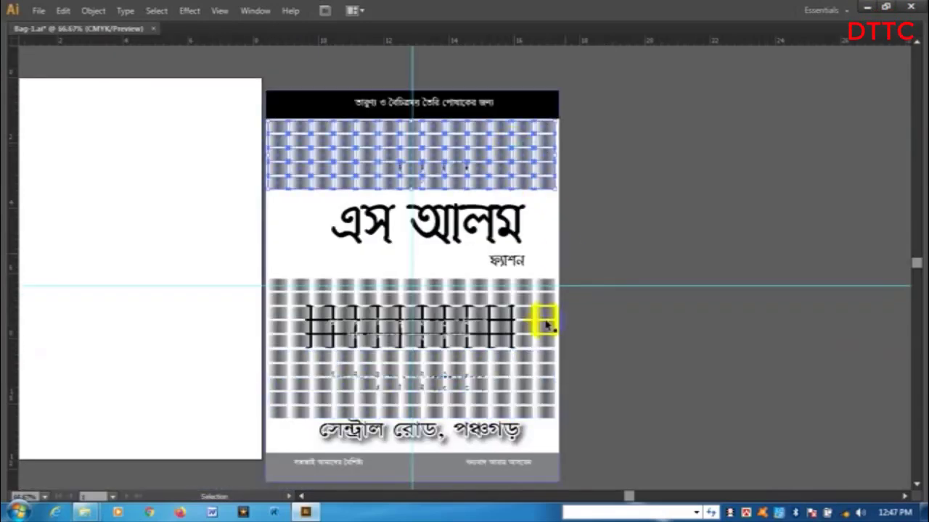
{"action": "left_click", "coordinate": [545, 325], "text": "shift"}
{"action": "left_click", "coordinate": [522, 373], "text": "shift"}
{"action": "key", "text": "Tab"}
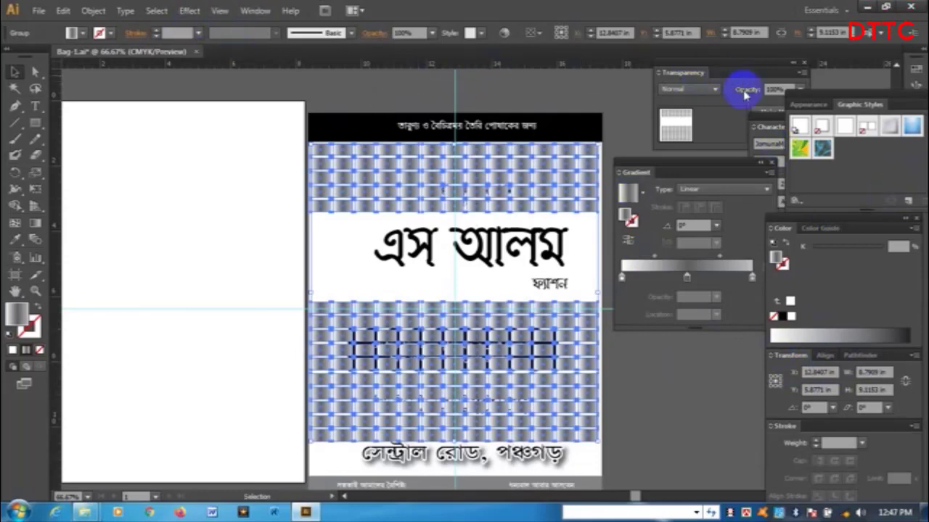
{"action": "left_click", "coordinate": [778, 88]}
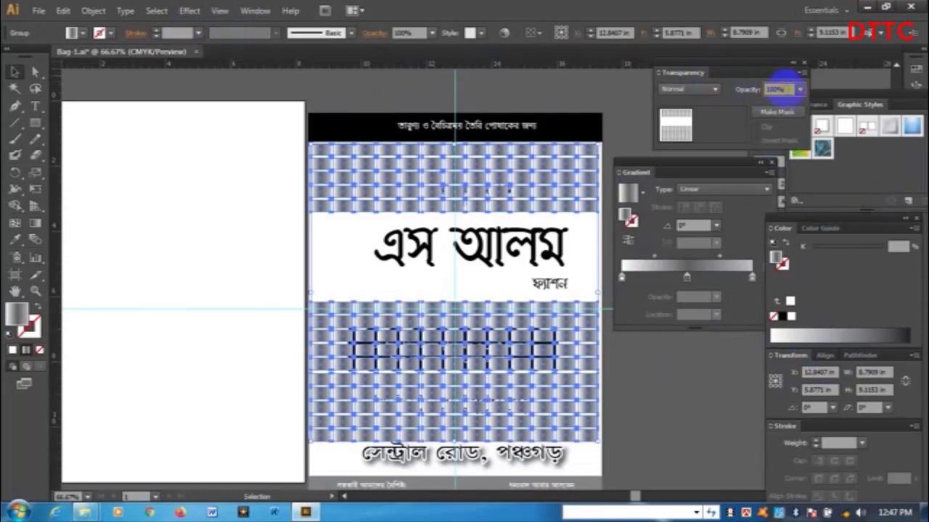
{"action": "type", "text": "20"}
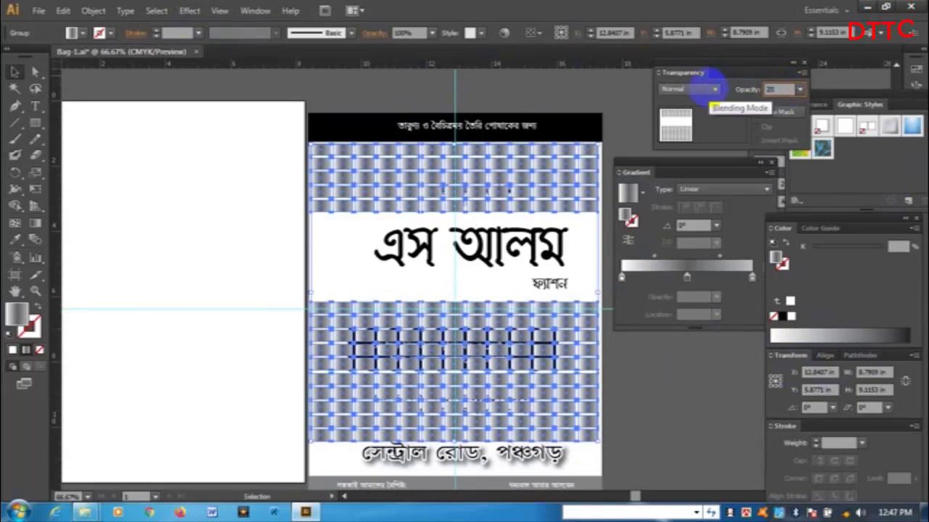
{"action": "key", "text": "Return"}
Step: Examine the faded tile pattern behind the text across the whole bag design
{"action": "key", "text": "ctrl+plus"}
{"action": "key", "text": "ctrl+plus"}
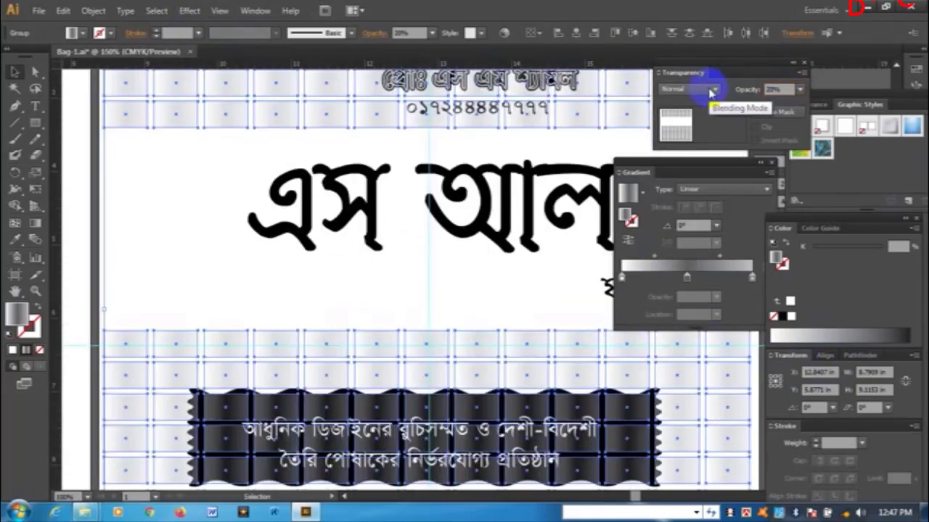
{"action": "key", "text": "Tab"}
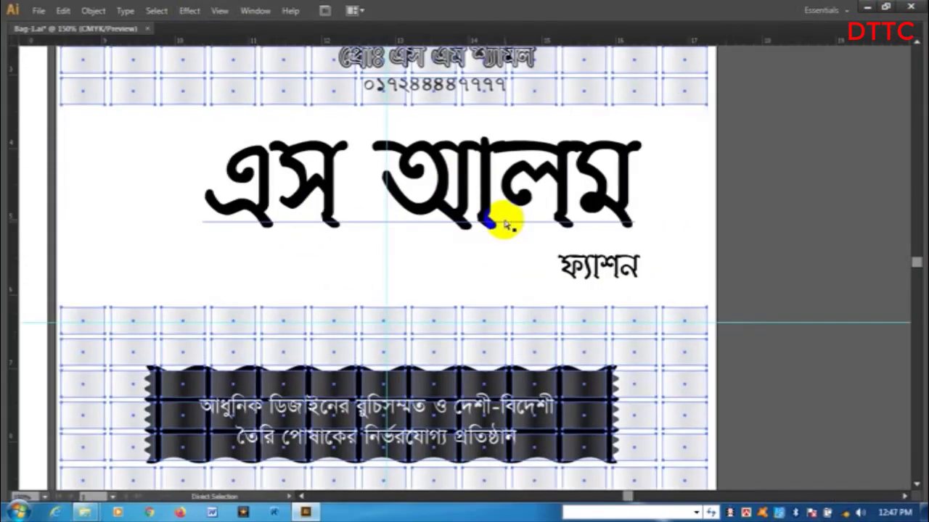
{"action": "key", "text": "ctrl+minus"}
{"action": "key", "text": "ctrl+minus"}
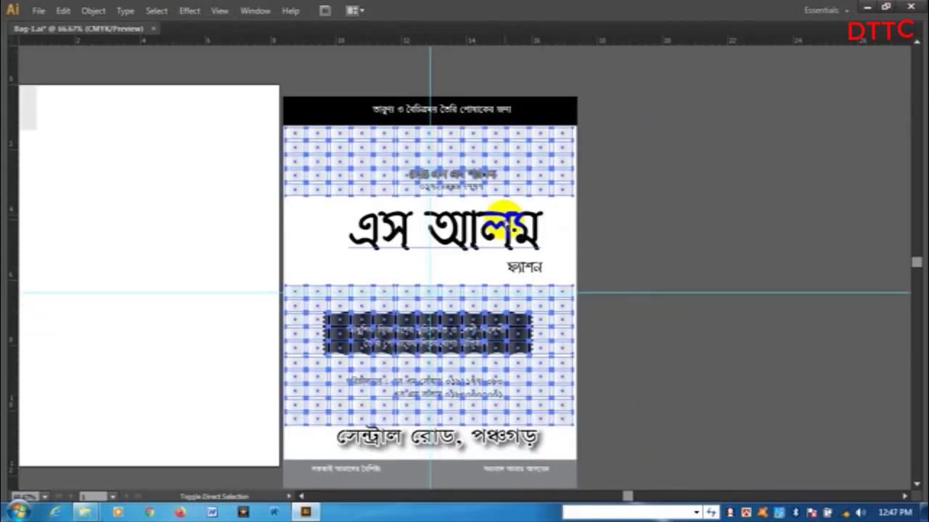
{"action": "left_click", "coordinate": [633, 248]}
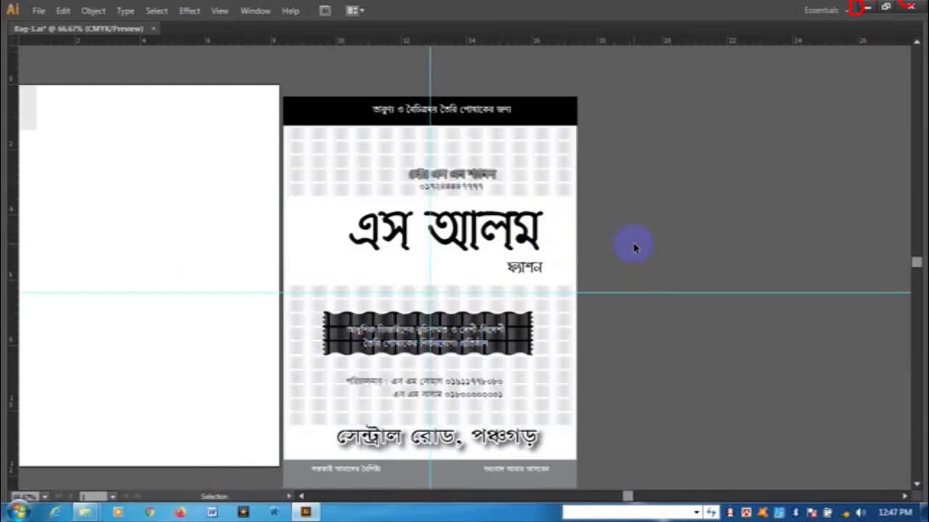
{"action": "key", "text": "ctrl+plus"}
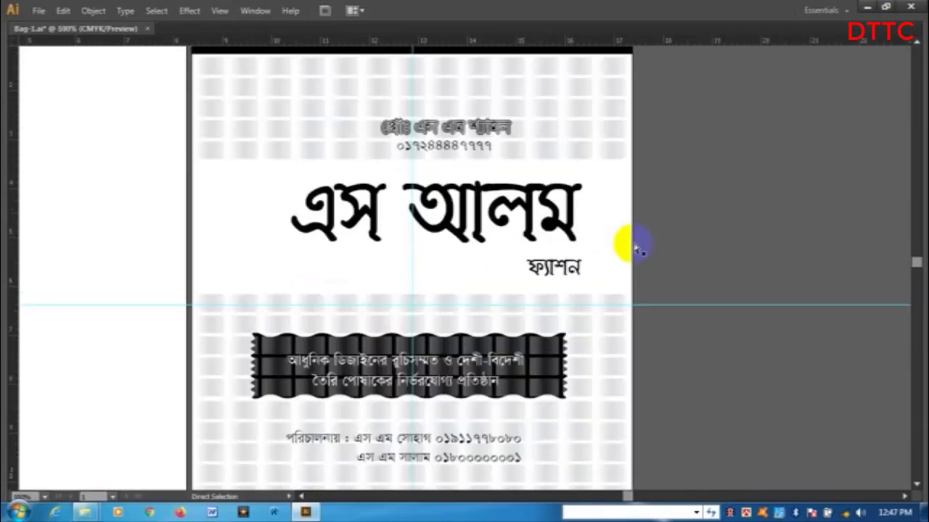
{"action": "scroll", "coordinate": [588, 247], "scroll_direction": "down", "scroll_amount": 3}
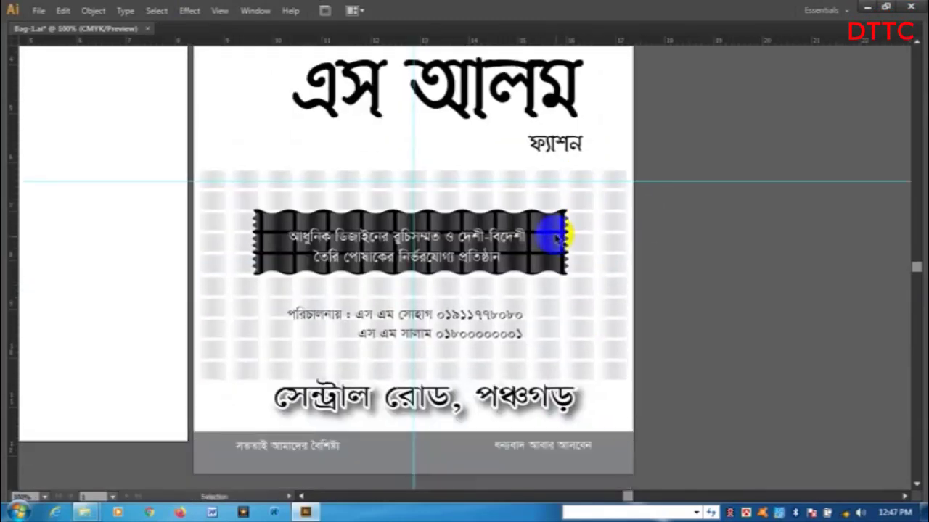
Step: Try to select the slogan band and its text underneath the overlapping tile block
{"action": "left_click", "coordinate": [566, 233]}
{"action": "left_click", "coordinate": [722, 253]}
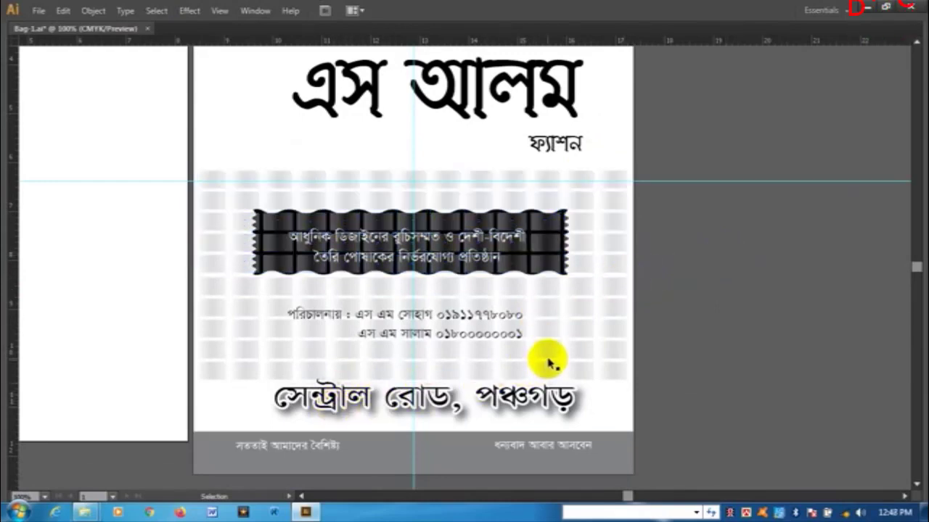
{"action": "key", "text": "Tab"}
{"action": "key", "text": "Tab"}
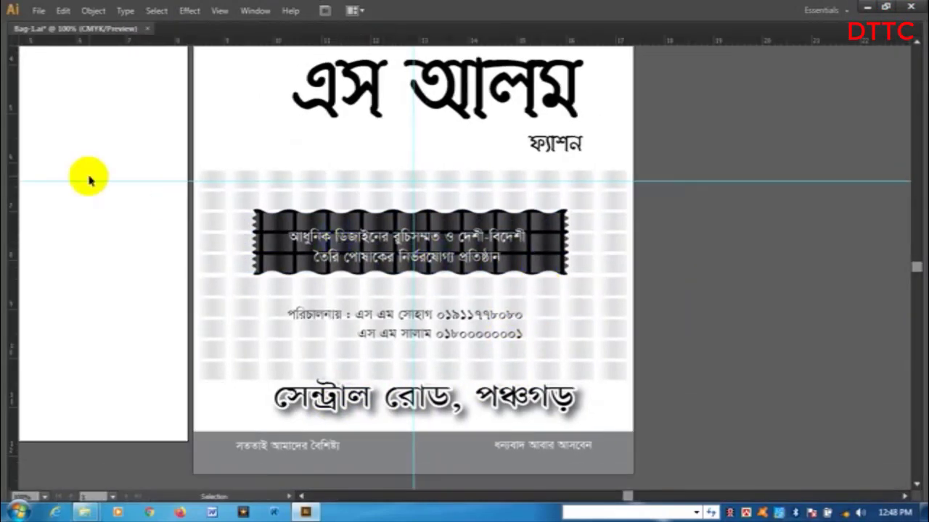
{"action": "left_click_drag", "start_coordinate": [138, 180], "coordinate": [598, 258]}
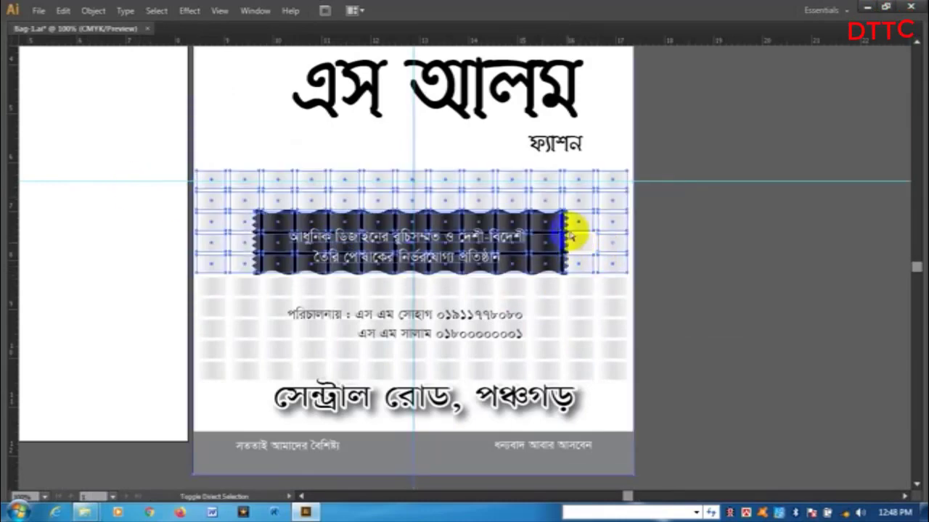
{"action": "key", "text": "Tab"}
{"action": "key", "text": "Tab"}
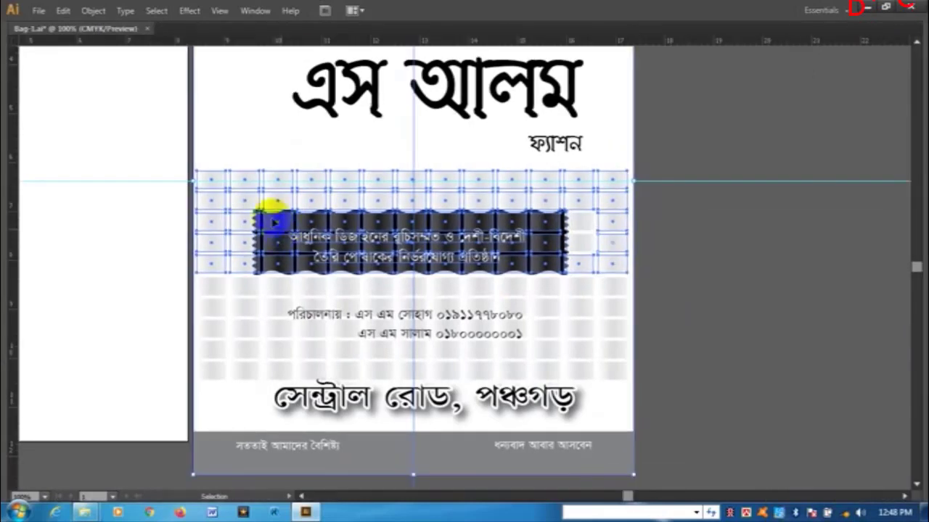
{"action": "left_click", "coordinate": [242, 202], "text": "shift"}
{"action": "left_click", "coordinate": [173, 180]}
Step: Lock the tile block that covers the slogan band
{"action": "left_click", "coordinate": [209, 218]}
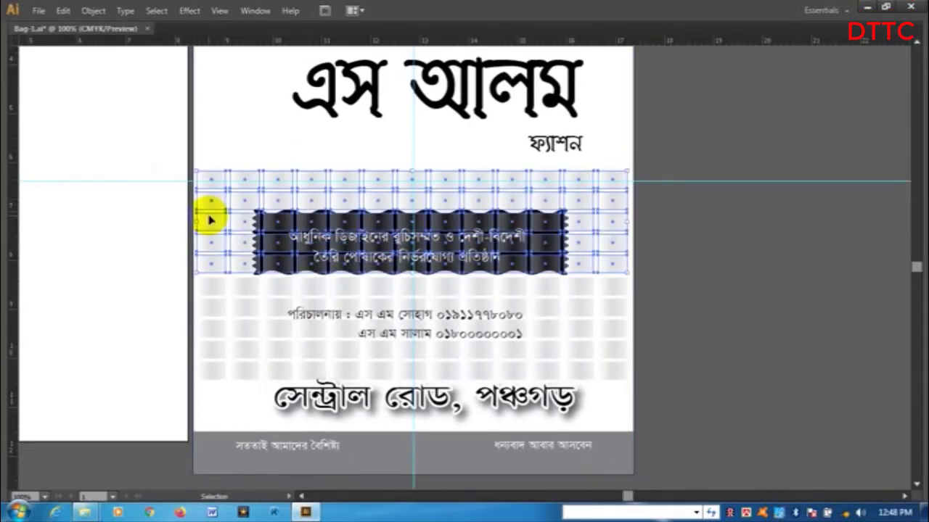
{"action": "left_click", "coordinate": [688, 212]}
{"action": "left_click", "coordinate": [624, 188]}
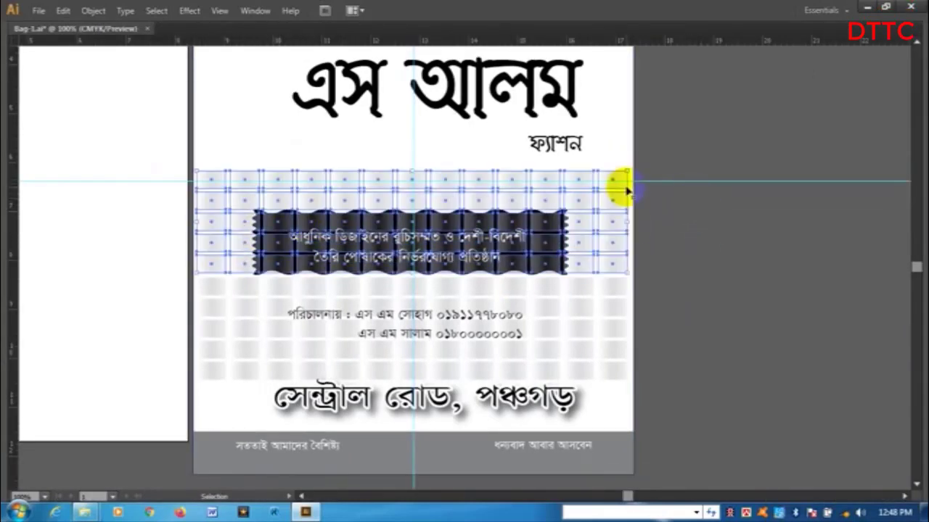
{"action": "key", "text": "ctrl+2"}
Step: Delete the horizontal guide that crosses the tile block above the slogan band
{"action": "left_click_drag", "start_coordinate": [175, 182], "coordinate": [642, 285]}
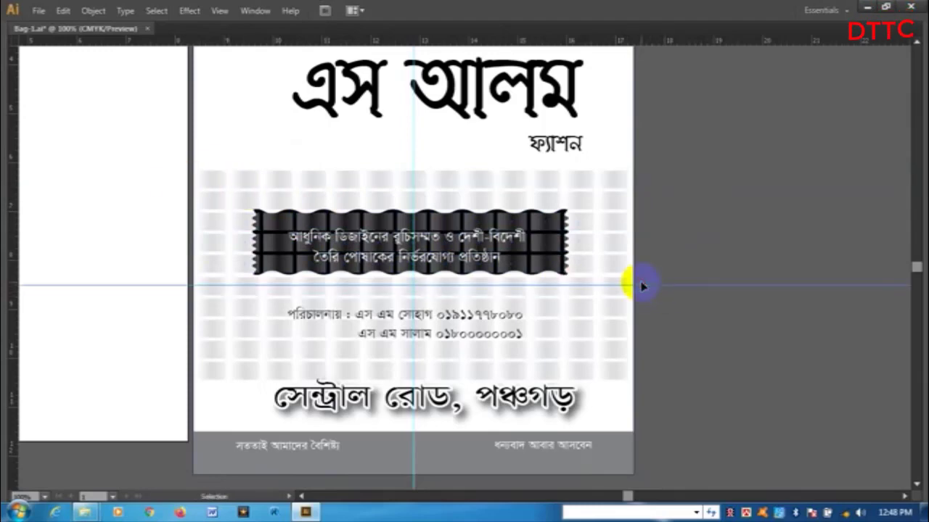
{"action": "key", "text": "ctrl+z"}
{"action": "left_click_drag", "start_coordinate": [89, 171], "coordinate": [109, 209]}
{"action": "key", "text": "Delete"}
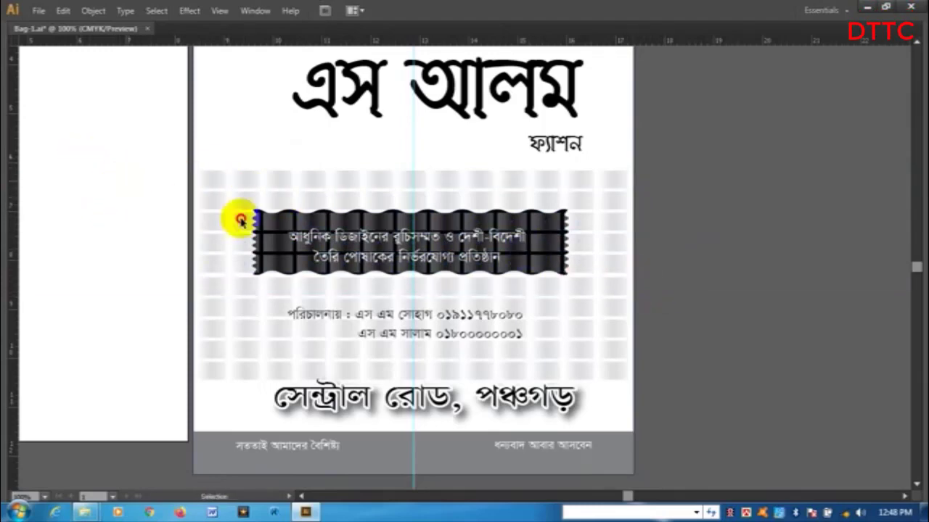
Step: Select the slogan band with its text, excluding the page background, and bring it in front of the tile pattern
{"action": "left_click", "coordinate": [601, 286]}
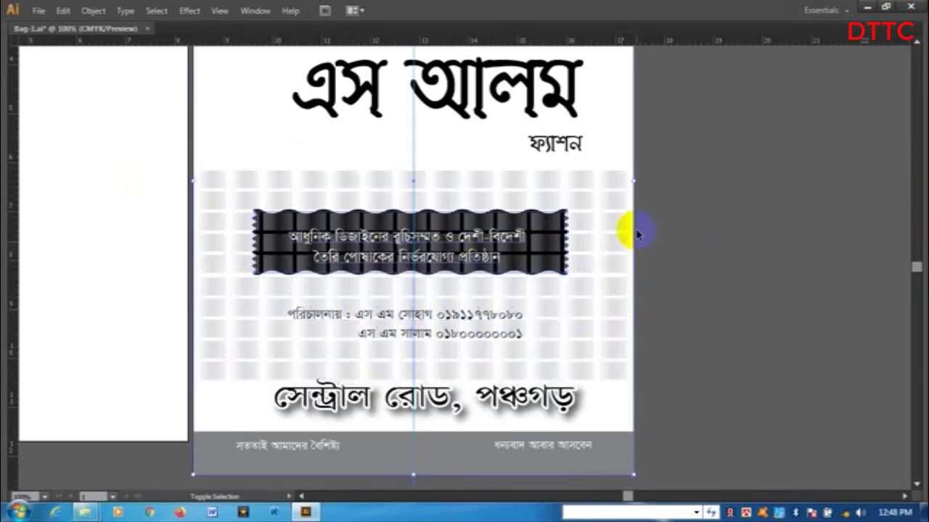
{"action": "left_click", "coordinate": [622, 149]}
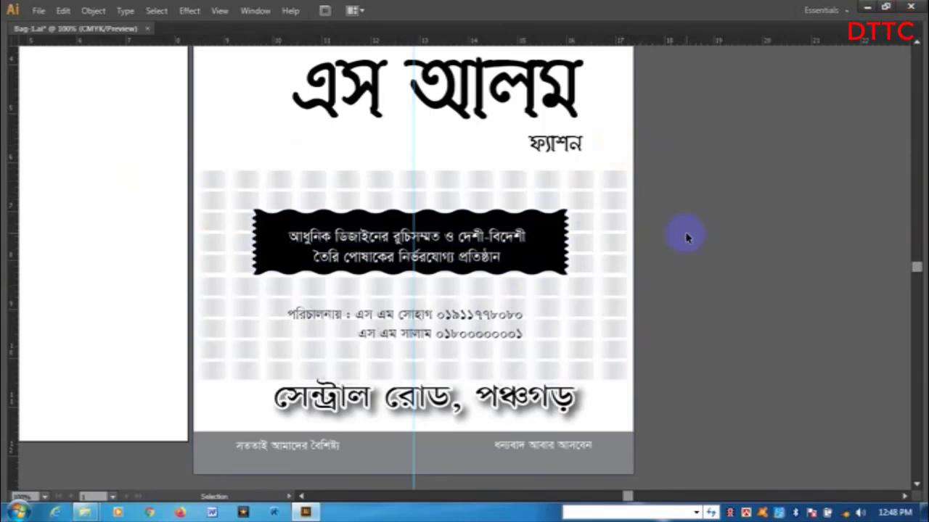
Step: Look over the whole bag front from the header strip down to the footer strip
{"action": "left_click", "coordinate": [579, 272]}
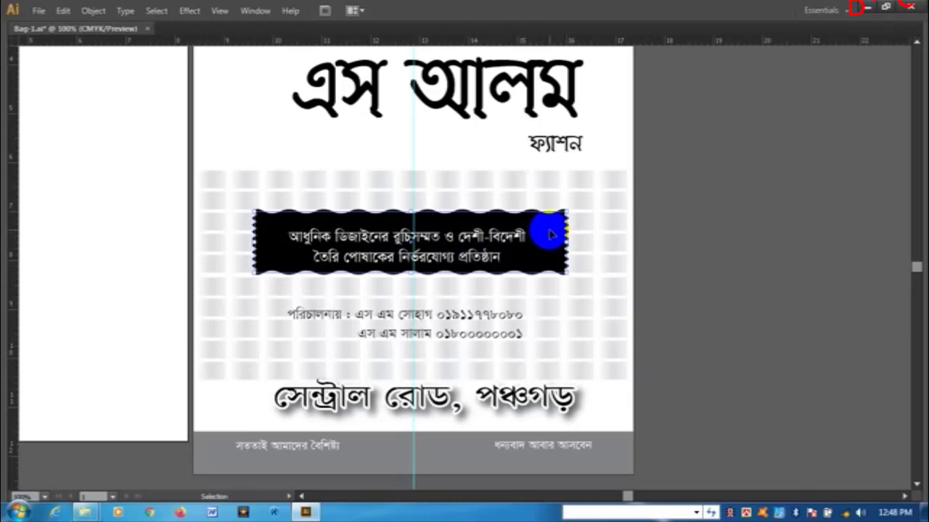
{"action": "left_click_drag", "start_coordinate": [537, 178], "coordinate": [527, 348]}
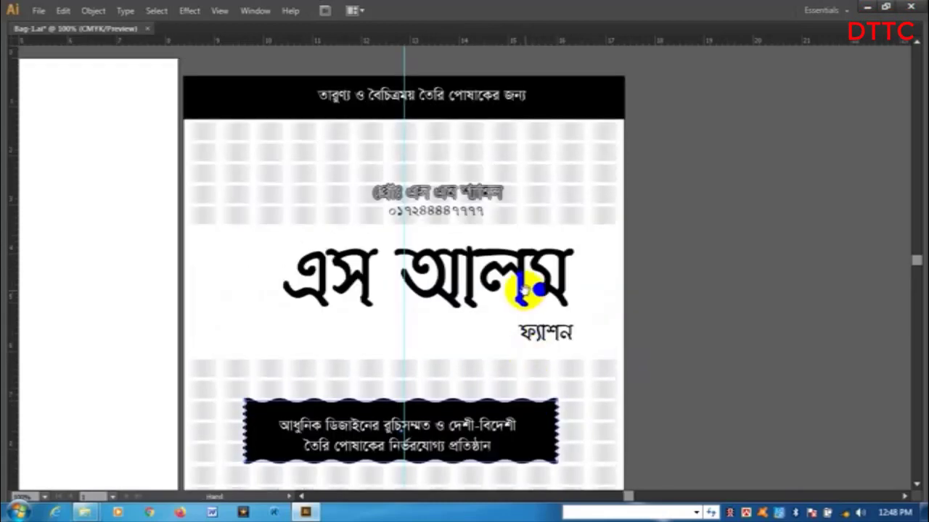
{"action": "left_click_drag", "start_coordinate": [525, 305], "coordinate": [540, 238]}
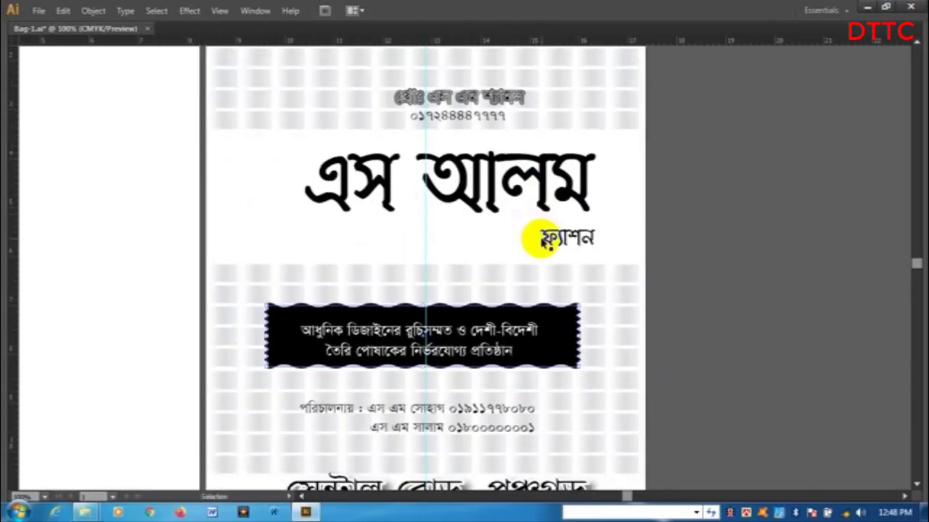
{"action": "key", "text": "ctrl+minus"}
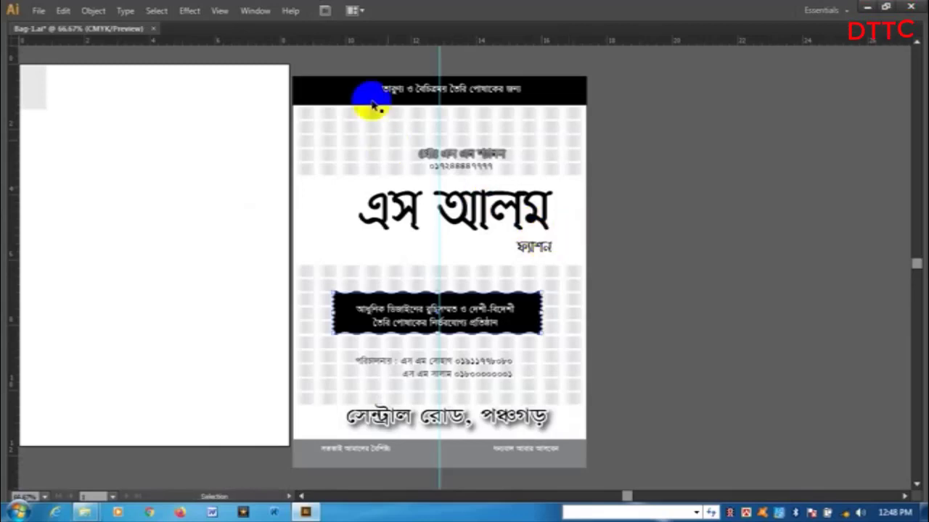
{"action": "left_click", "coordinate": [570, 166]}
{"action": "left_click", "coordinate": [623, 158]}
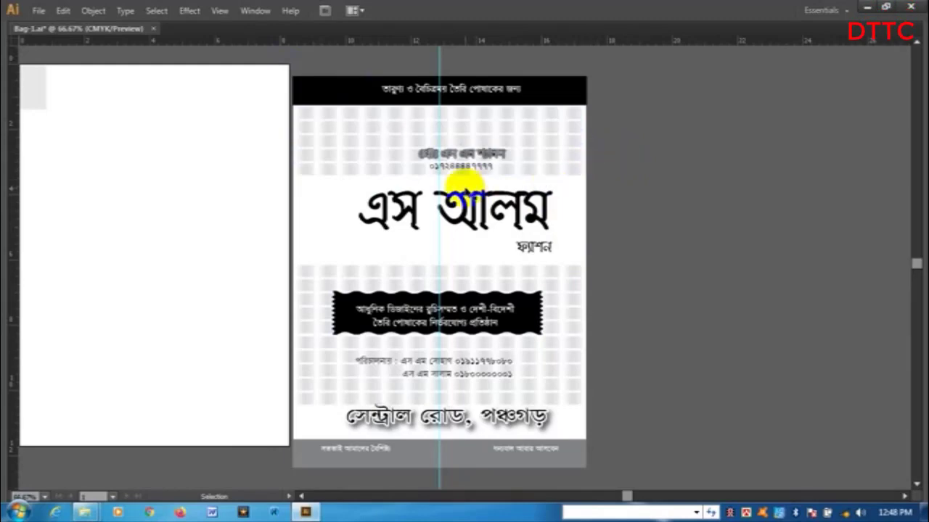
{"action": "key", "text": "Tab"}
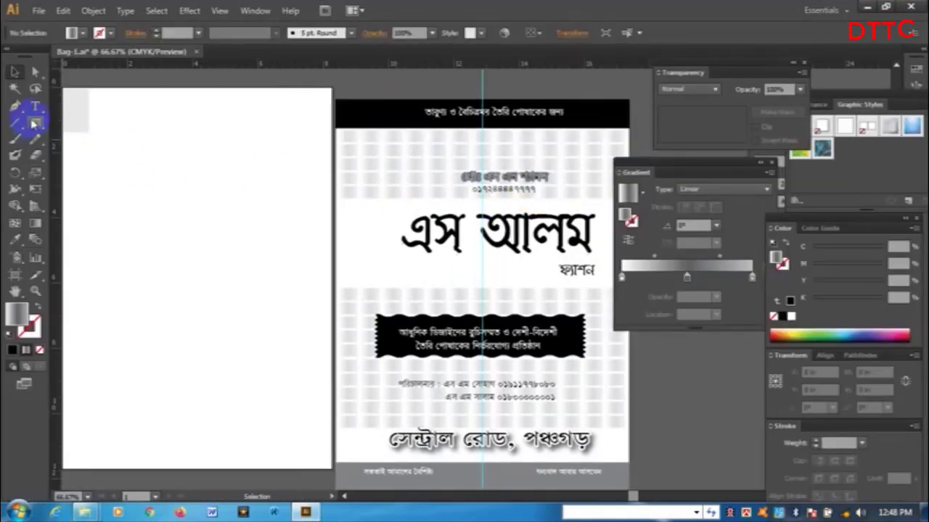
{"action": "left_click", "coordinate": [37, 124]}
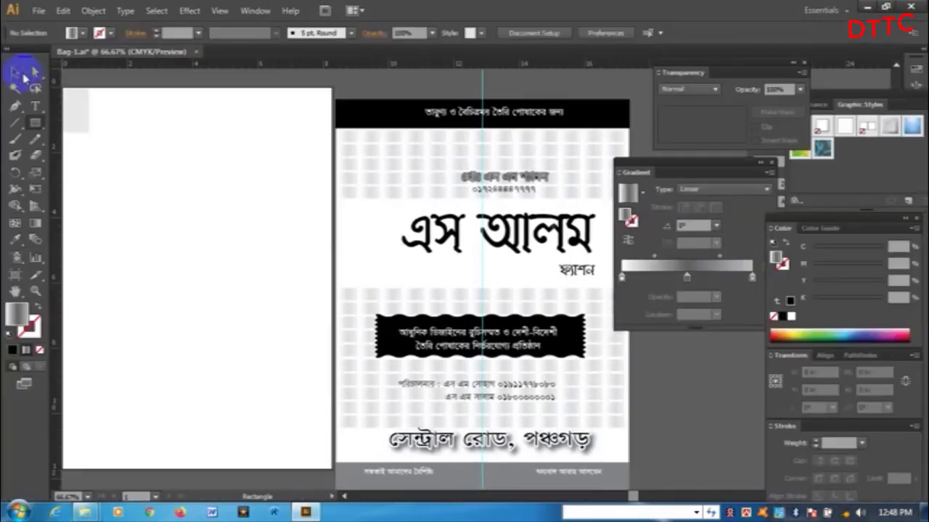
{"action": "left_click", "coordinate": [22, 73]}
Step: Duplicate the page background rectangle into a narrow full-height side panel, about 2 in wide, adjoining the bag front's right edge
{"action": "left_click", "coordinate": [568, 190]}
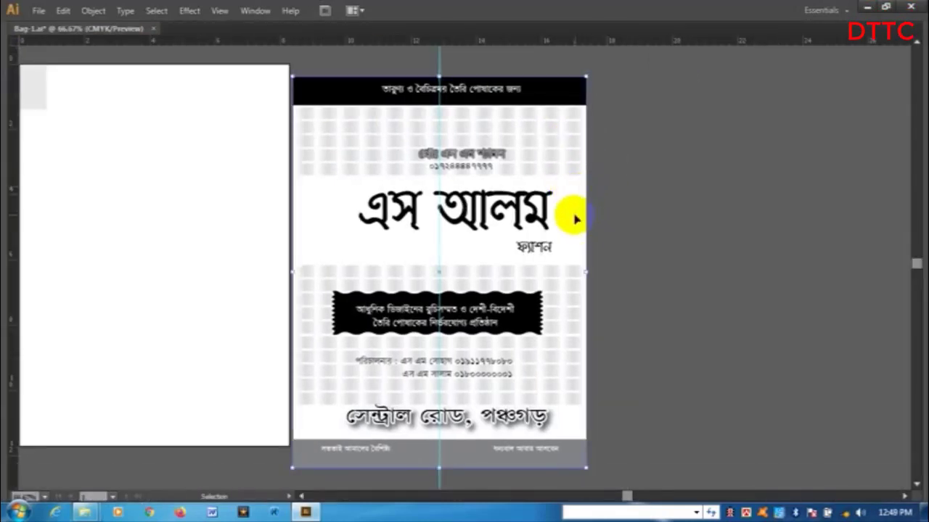
{"action": "left_click", "coordinate": [601, 242]}
{"action": "left_click", "coordinate": [568, 234]}
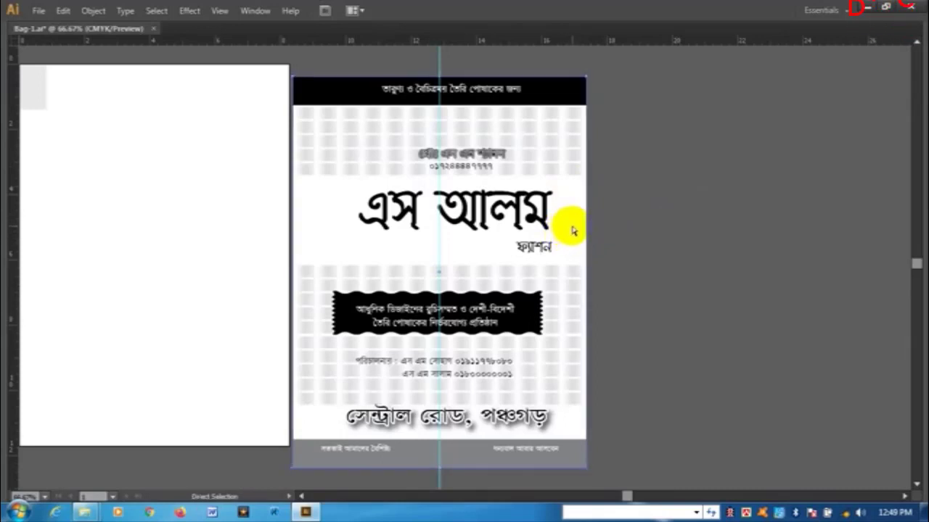
{"action": "key", "text": "v"}
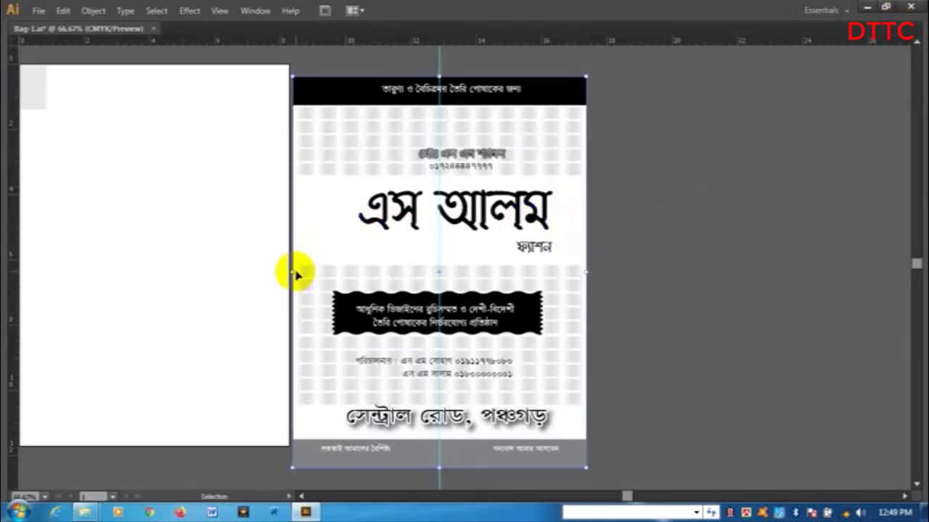
{"action": "left_click_drag", "start_coordinate": [290, 273], "coordinate": [646, 305]}
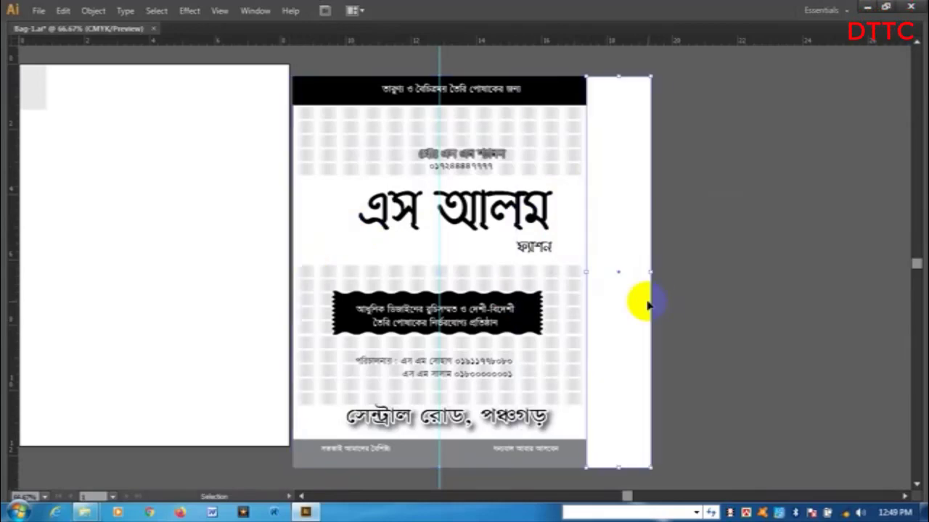
Step: Set the width of the side panel rectangle to 2 in
{"action": "key", "text": "Tab"}
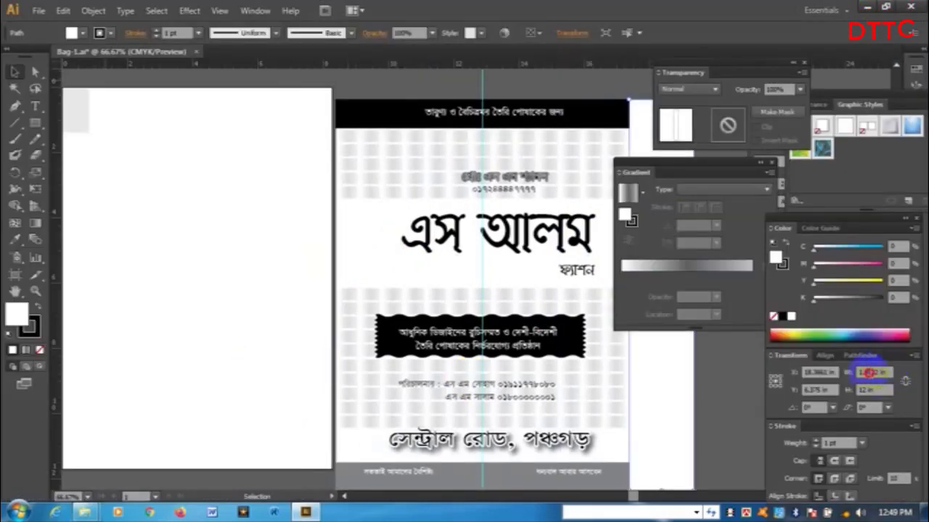
{"action": "left_click", "coordinate": [868, 372]}
{"action": "type", "text": "2"}
{"action": "key", "text": "Return"}
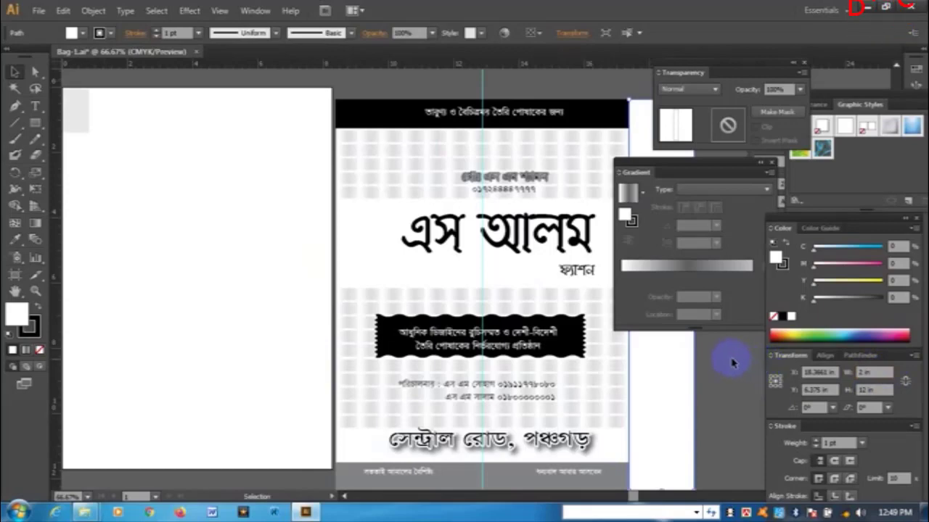
Step: Try a light grey fill with about 18% black on the side panel
{"action": "left_click", "coordinate": [825, 297]}
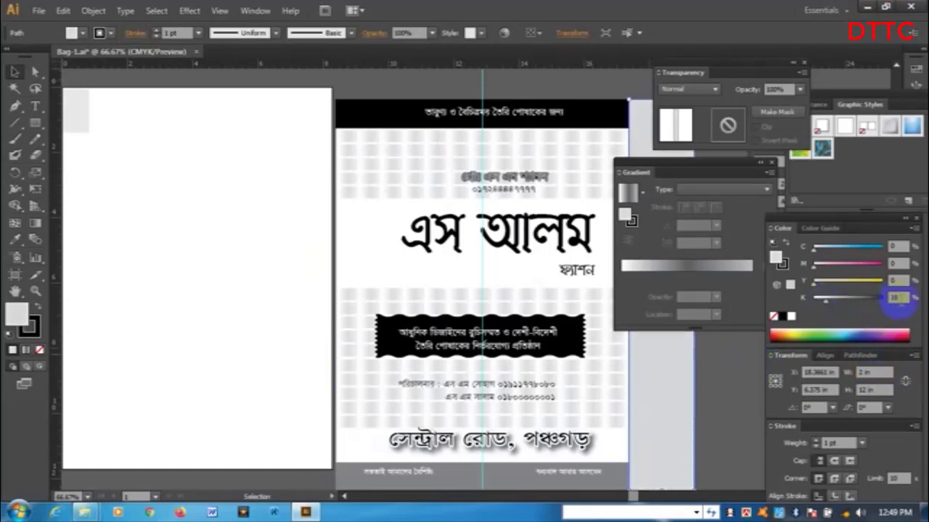
{"action": "key", "text": "Tab"}
{"action": "left_click", "coordinate": [617, 251]}
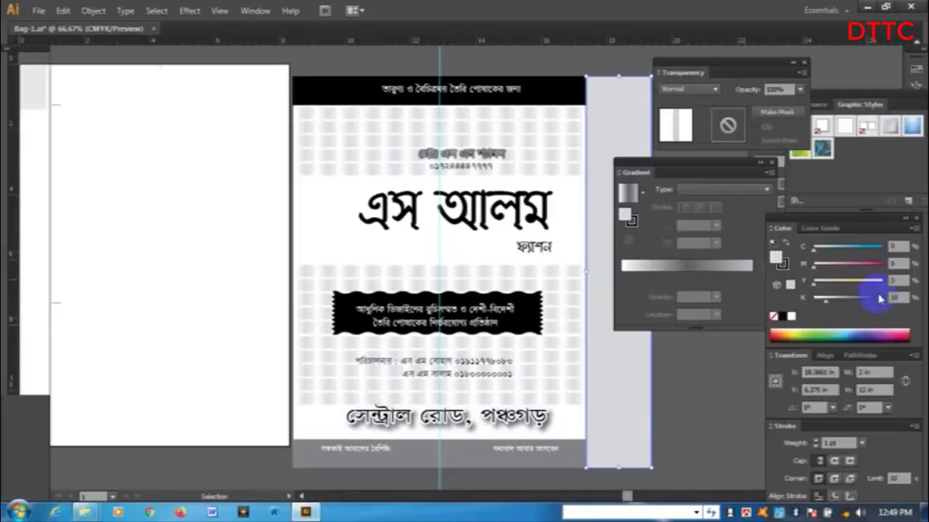
Step: Fill the side panel with 100% black and deselect it
{"action": "key", "text": "Tab"}
{"action": "left_click", "coordinate": [832, 299]}
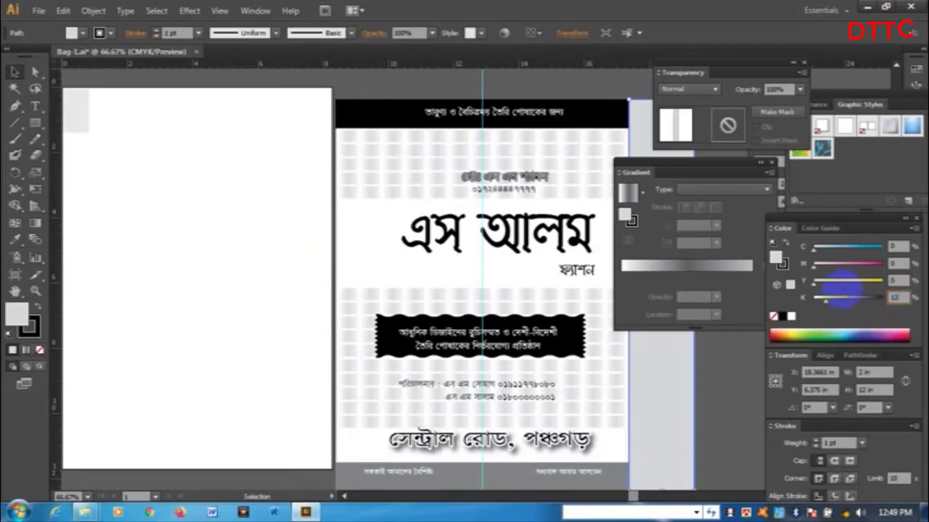
{"action": "left_click", "coordinate": [895, 301]}
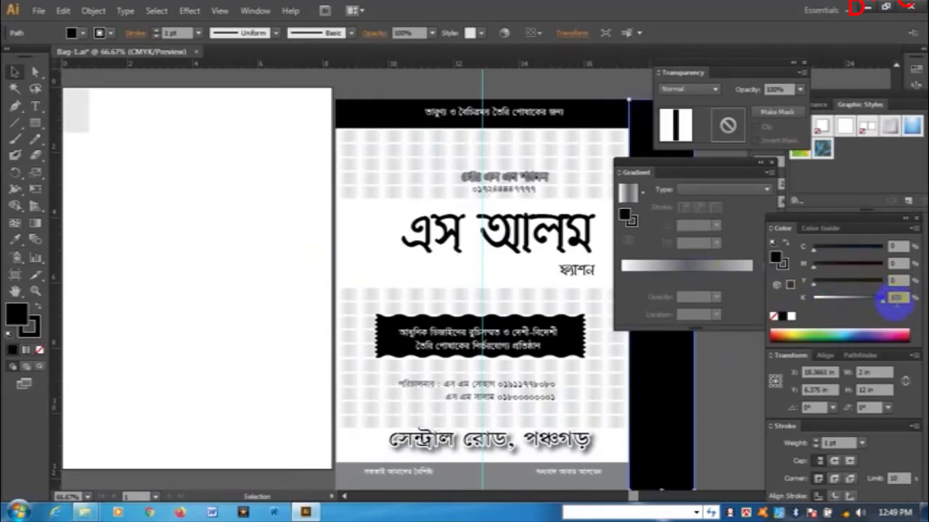
{"action": "key", "text": "Tab"}
{"action": "left_click_drag", "start_coordinate": [672, 271], "coordinate": [551, 268]}
{"action": "left_click", "coordinate": [614, 245]}
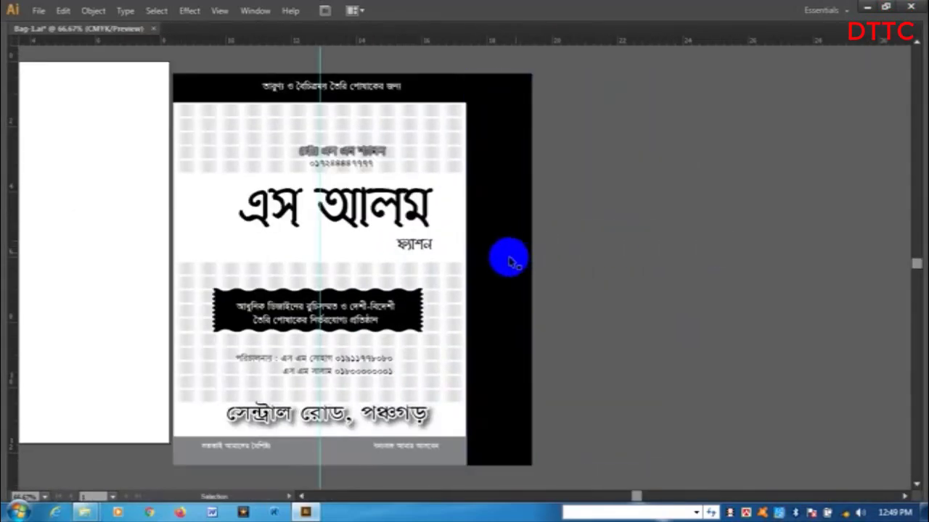
Step: Copy the large shop name text onto the black side panel and rotate the copy 90° so it reads upward
{"action": "left_click", "coordinate": [394, 221]}
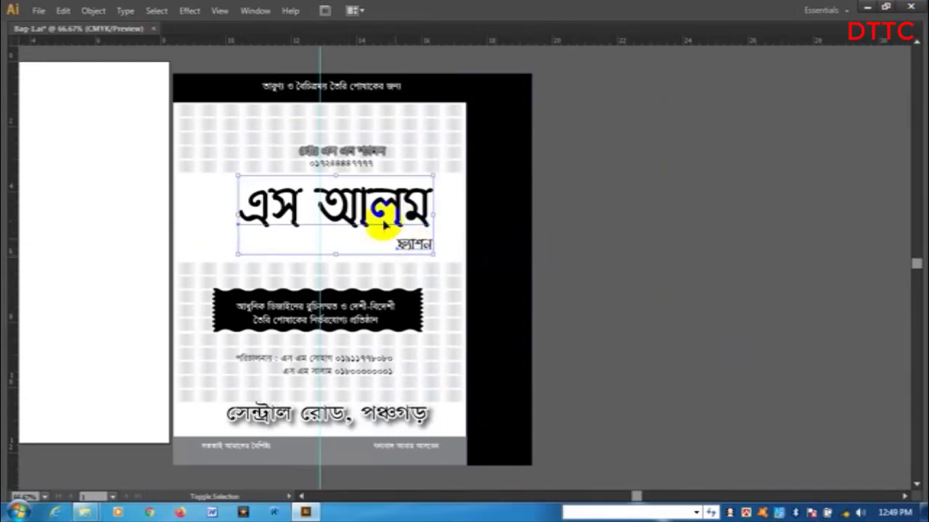
{"action": "left_click_drag", "start_coordinate": [379, 218], "coordinate": [586, 276]}
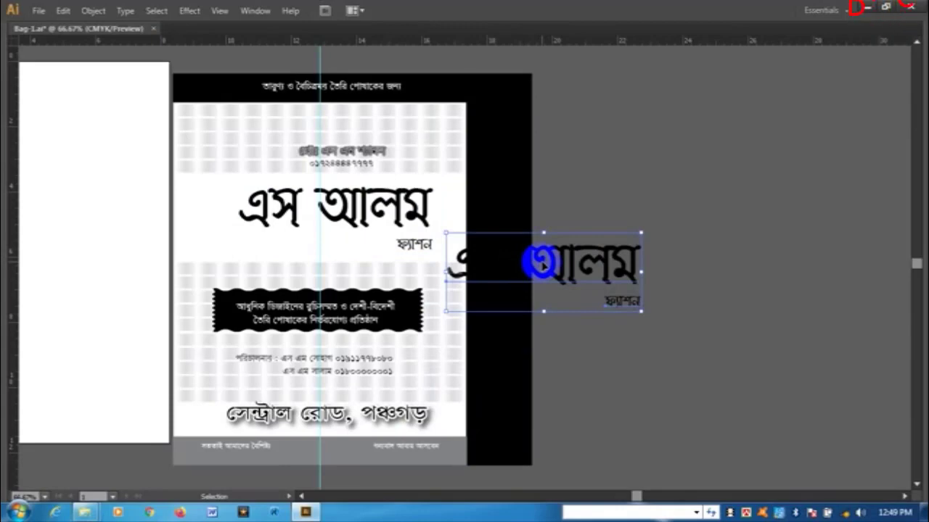
{"action": "key", "text": "r"}
{"action": "left_click_drag", "start_coordinate": [632, 263], "coordinate": [523, 172]}
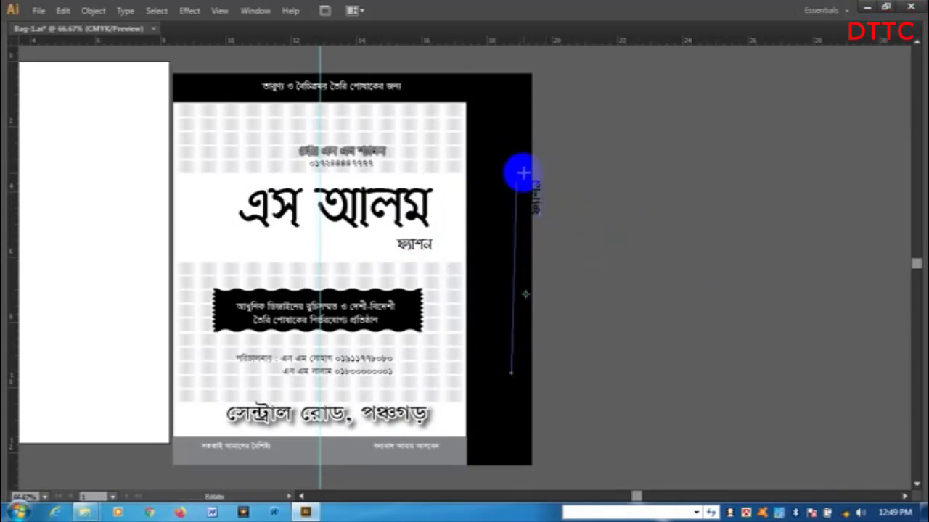
{"action": "key", "text": "ctrl+z"}
{"action": "left_click_drag", "start_coordinate": [661, 230], "coordinate": [439, 103]}
Step: Change the fill of the rotated shop name to white by setting black to 0%
{"action": "key", "text": "Tab"}
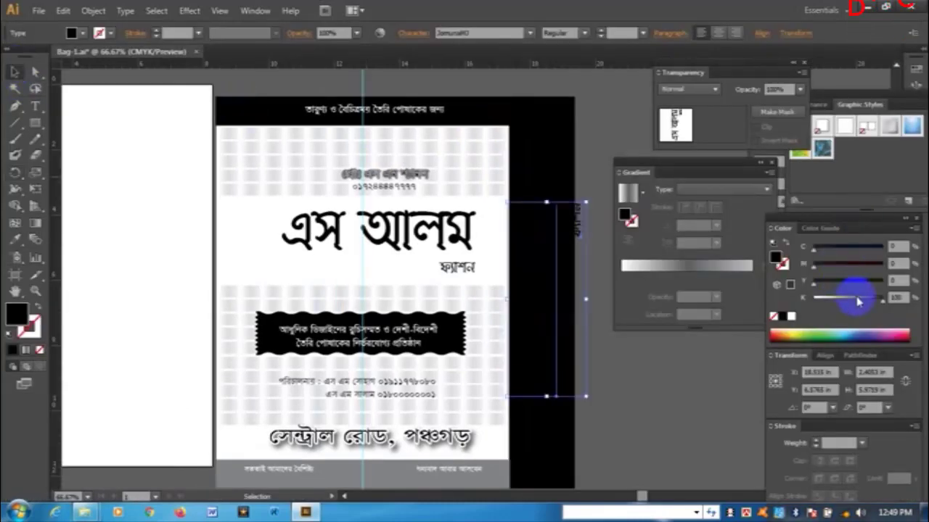
{"action": "left_click_drag", "start_coordinate": [883, 305], "coordinate": [814, 299]}
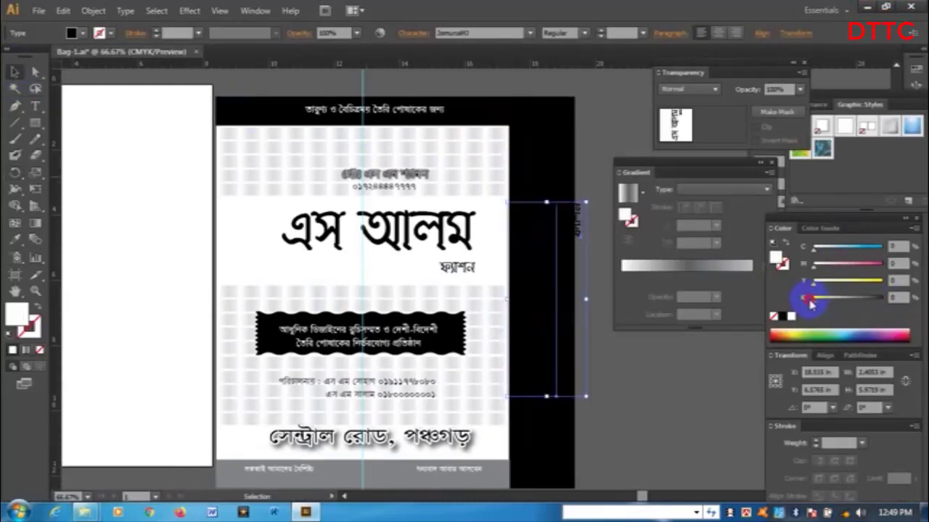
{"action": "left_click", "coordinate": [599, 154]}
Step: Resize the vertical shop name to about 7.8 in long and 2.1 in wide, and position it midway along the black side panel
{"action": "left_click_drag", "start_coordinate": [551, 251], "coordinate": [492, 242]}
{"action": "left_click_drag", "start_coordinate": [530, 130], "coordinate": [476, 220]}
{"action": "left_click", "coordinate": [470, 311], "text": "shift"}
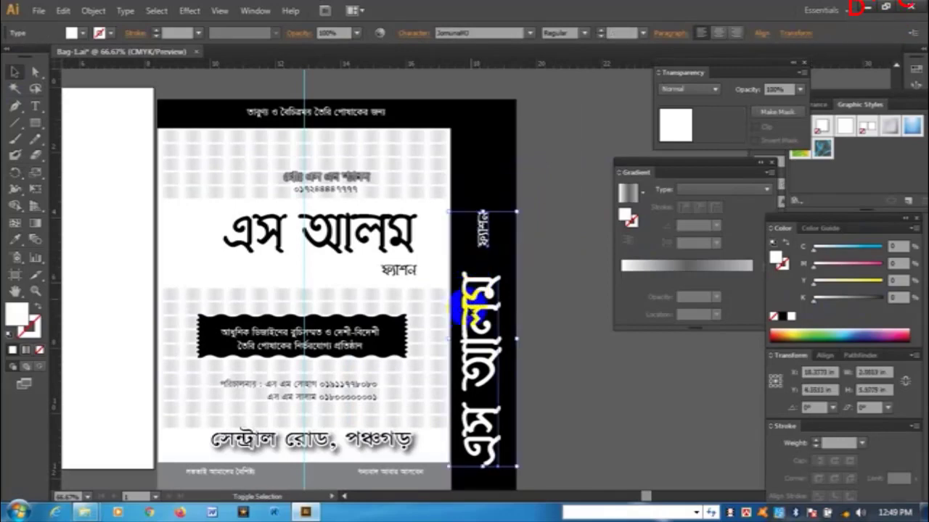
{"action": "left_click_drag", "start_coordinate": [470, 313], "coordinate": [479, 281]}
{"action": "left_click", "coordinate": [497, 183]}
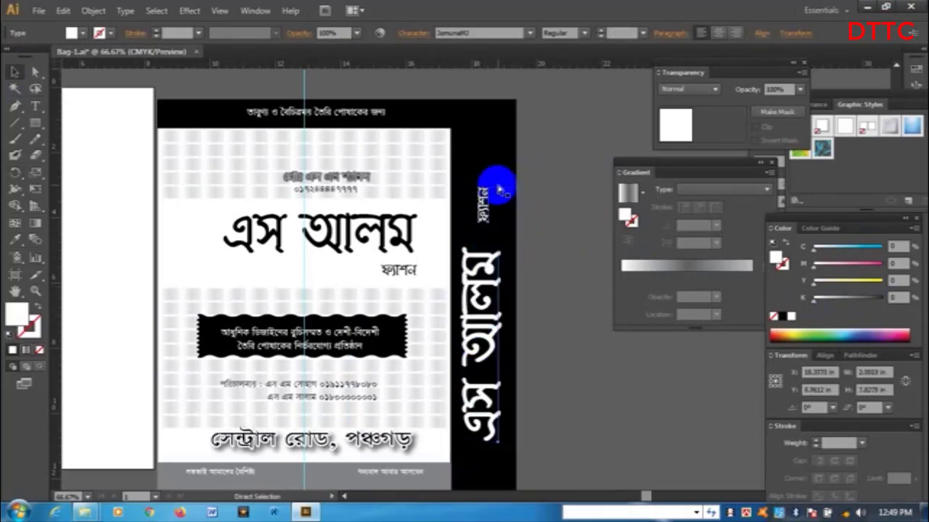
Step: Check the complete bag layout, selecting the artwork of the front and side panel together and releasing it
{"action": "key", "text": "ctrl+minus"}
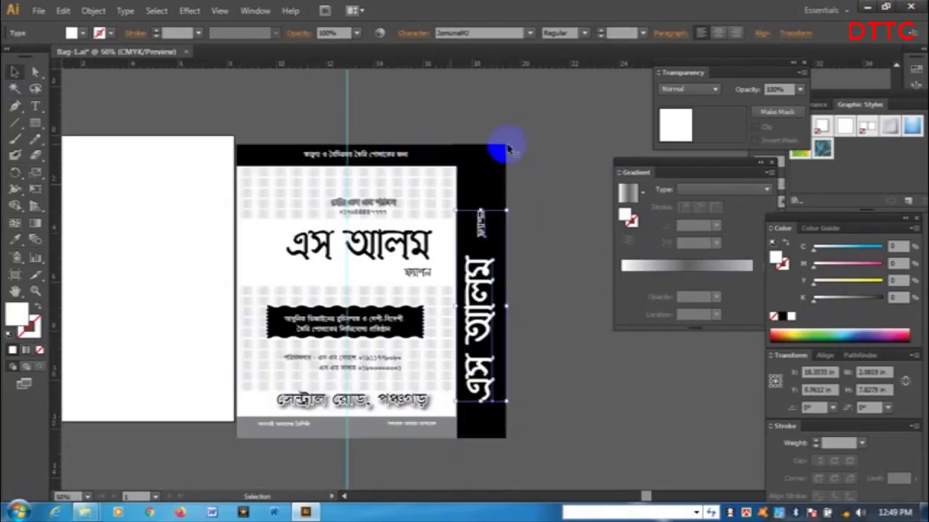
{"action": "left_click_drag", "start_coordinate": [549, 106], "coordinate": [283, 447]}
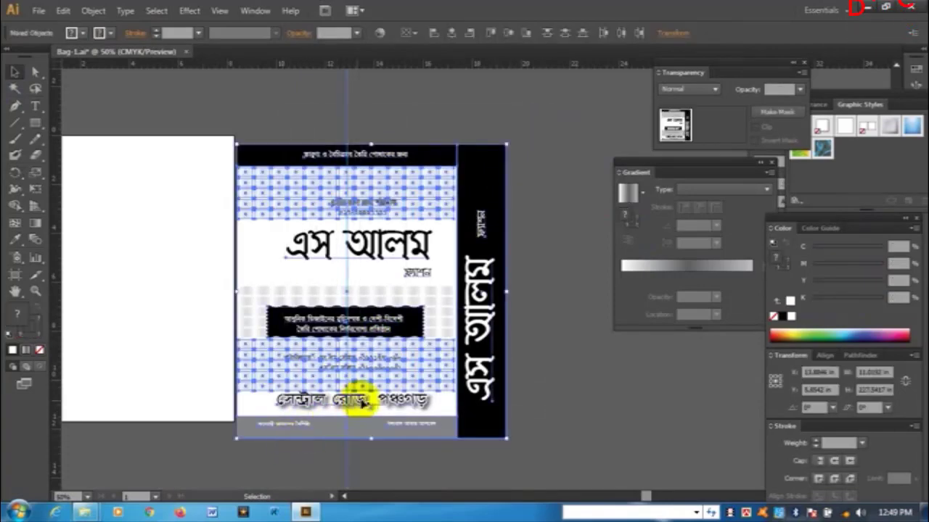
{"action": "left_click", "coordinate": [545, 382]}
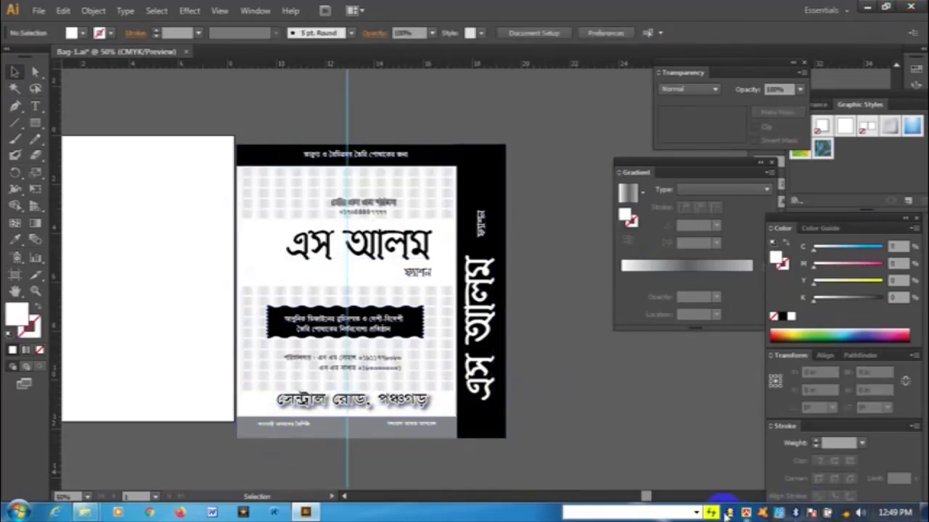